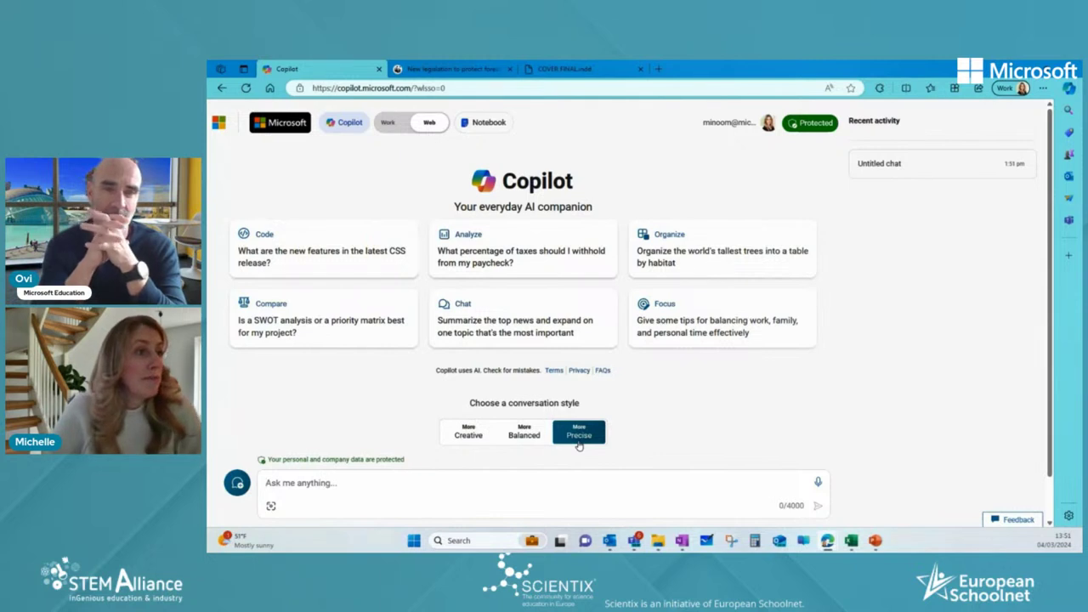
Step: Choose the More Creative style and submit a Notebook prompt comparing proteins and carbohydrates, plus a table of 4 examples with their individual nutritional value
{"action": "left_click", "coordinate": [468, 435]}
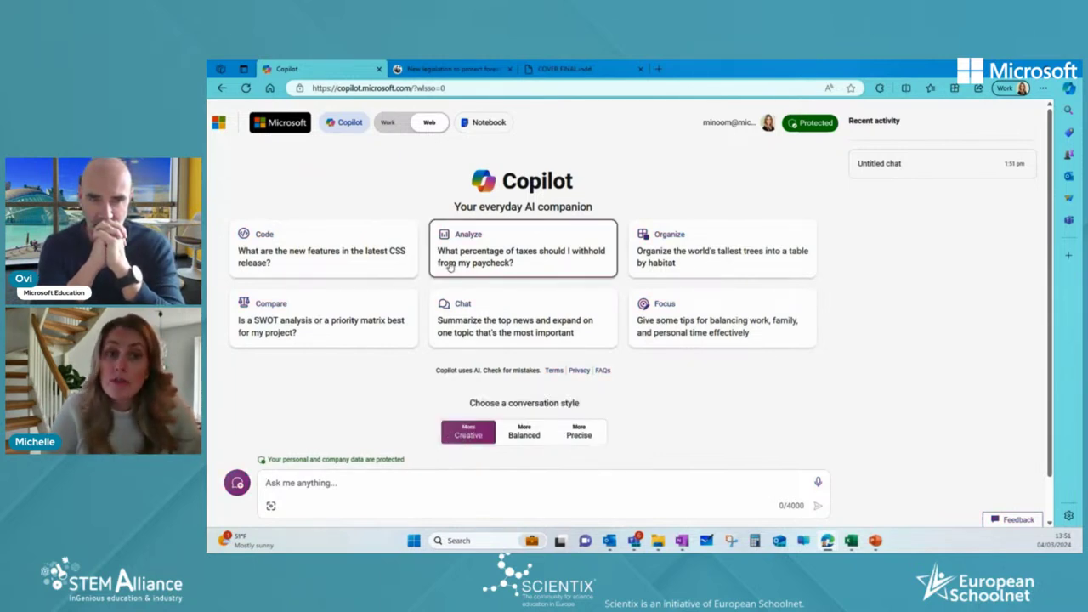
{"action": "left_click", "coordinate": [492, 124]}
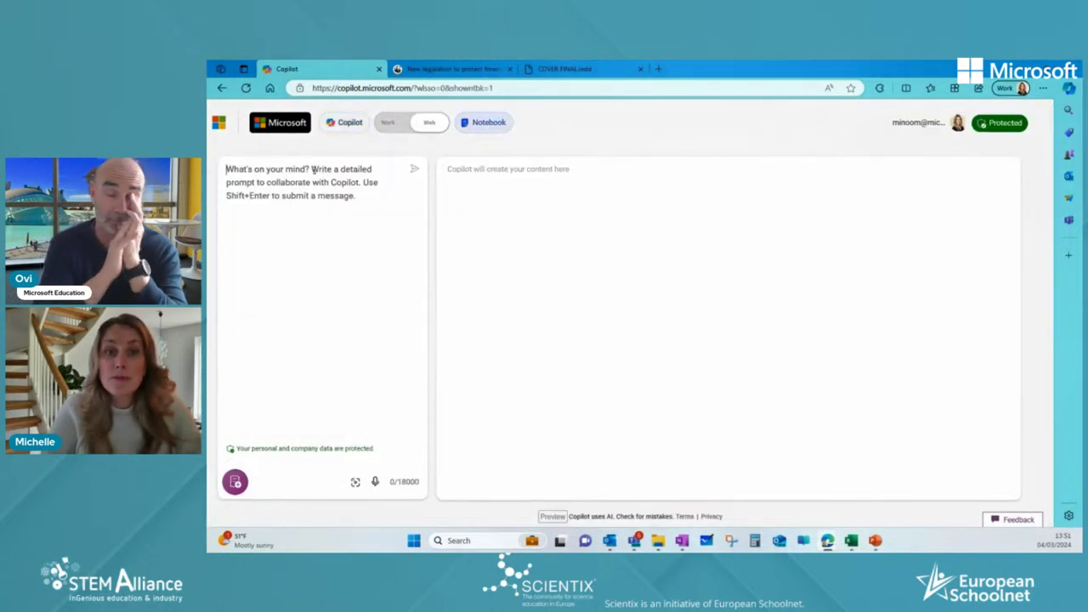
{"action": "type", "text": "Explain the key similarities and differences between proteins and carbohydrates  Next, please put 4 examples of either in a table, add their individual nutritional value"}
{"action": "left_click", "coordinate": [412, 169]}
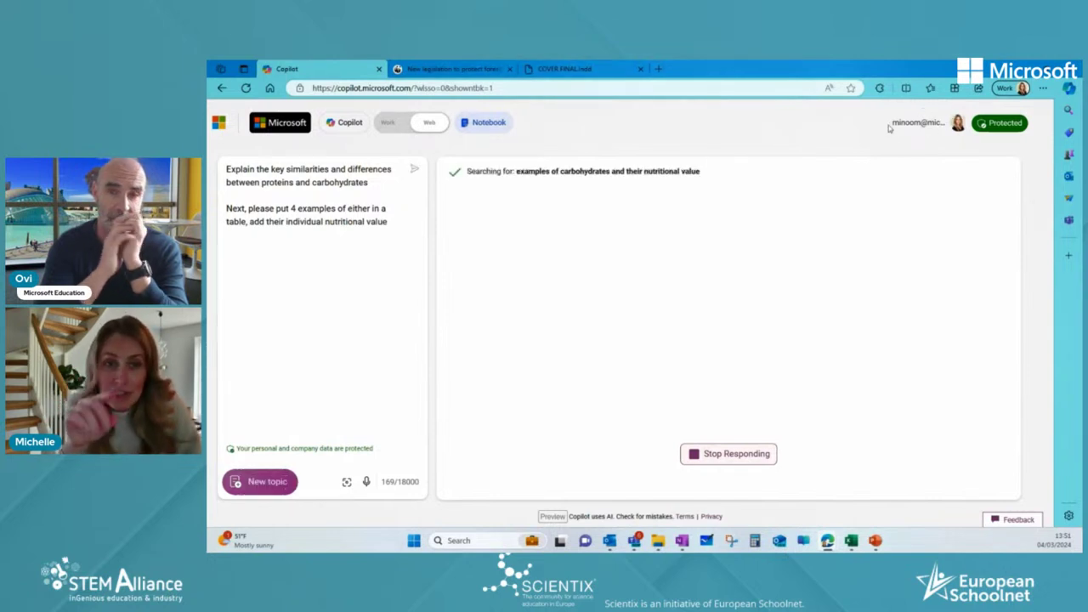
Step: Review the protein and carbohydrate comparison and open its nutritional value table in Excel
{"action": "mouse_move", "coordinate": [999, 128]}
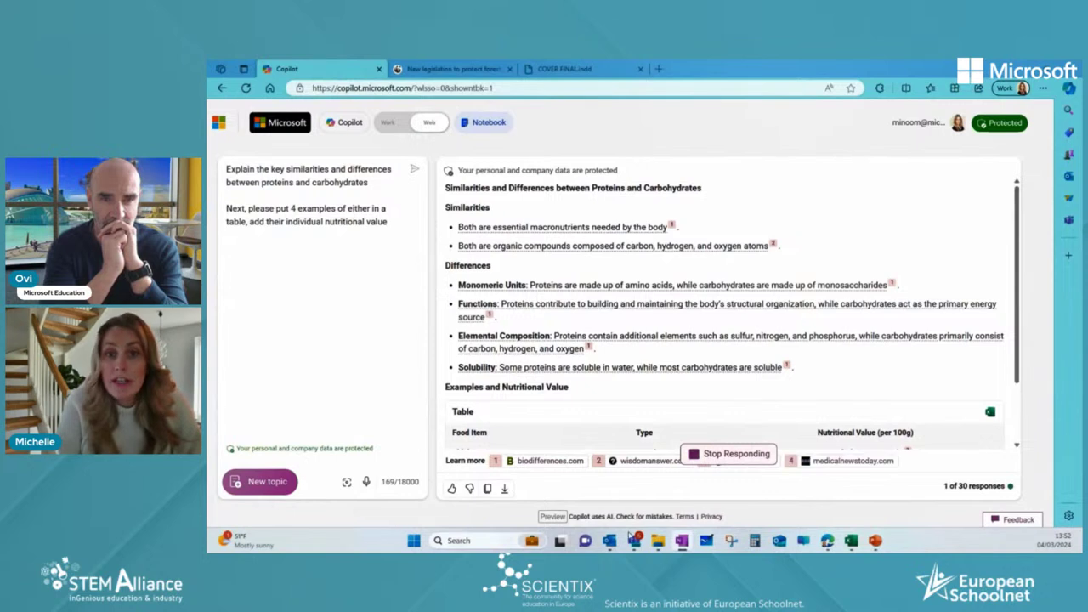
{"action": "scroll", "coordinate": [1017, 442], "scroll_direction": "down", "scroll_amount": 1}
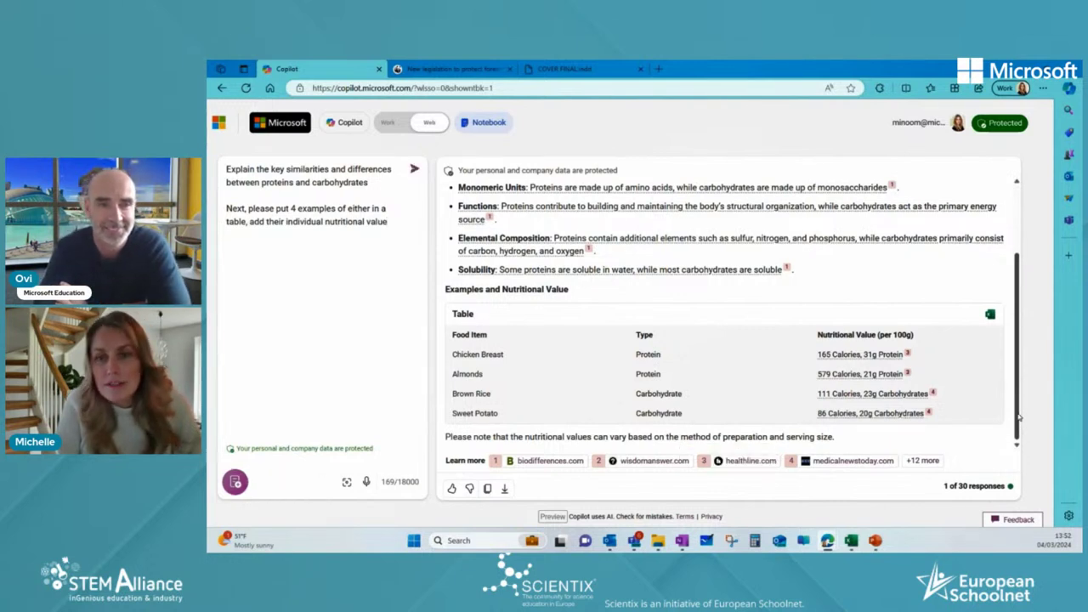
{"action": "left_click_drag", "start_coordinate": [1017, 433], "coordinate": [1019, 347]}
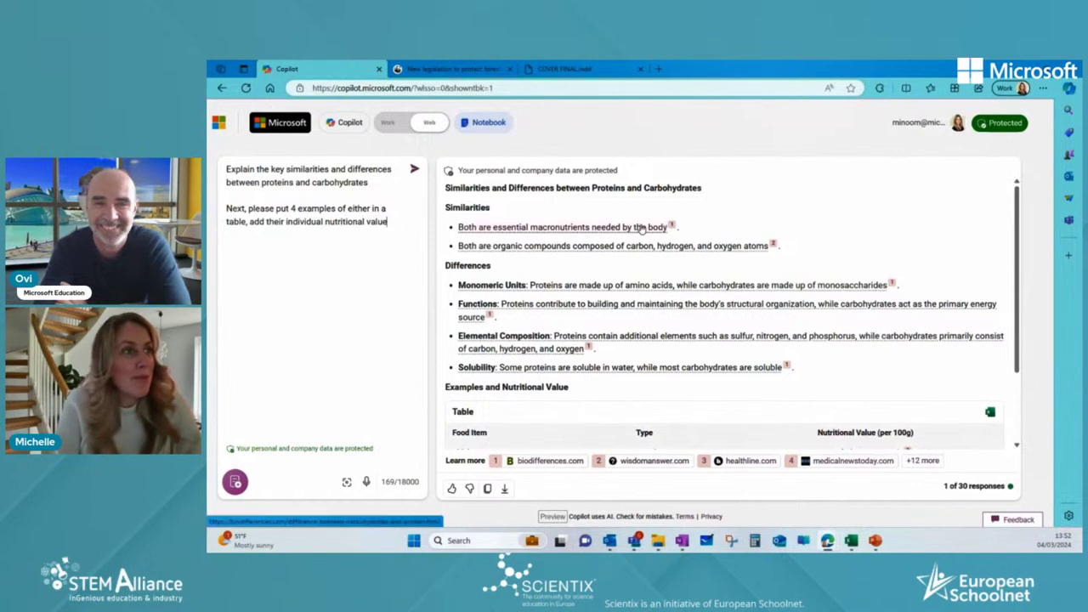
{"action": "mouse_move", "coordinate": [642, 228]}
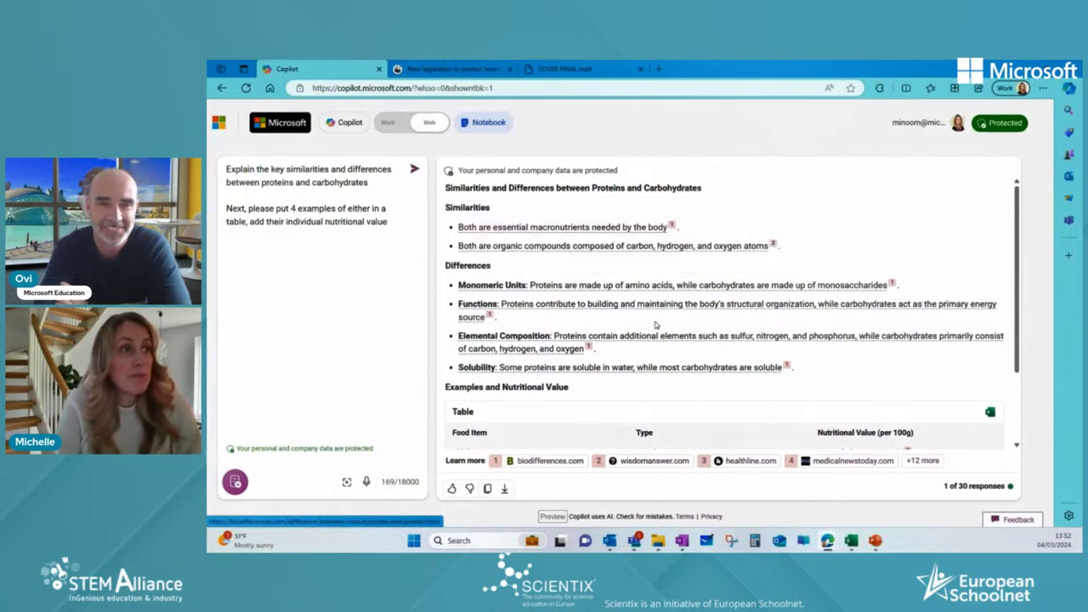
{"action": "mouse_move", "coordinate": [656, 340]}
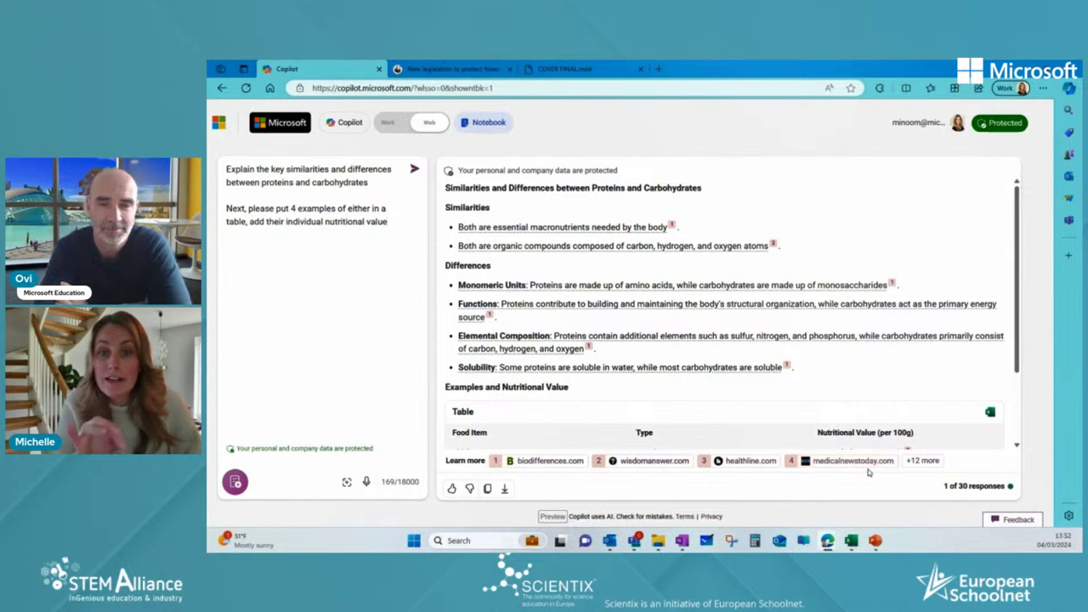
{"action": "scroll", "coordinate": [916, 325], "scroll_direction": "down", "scroll_amount": 2}
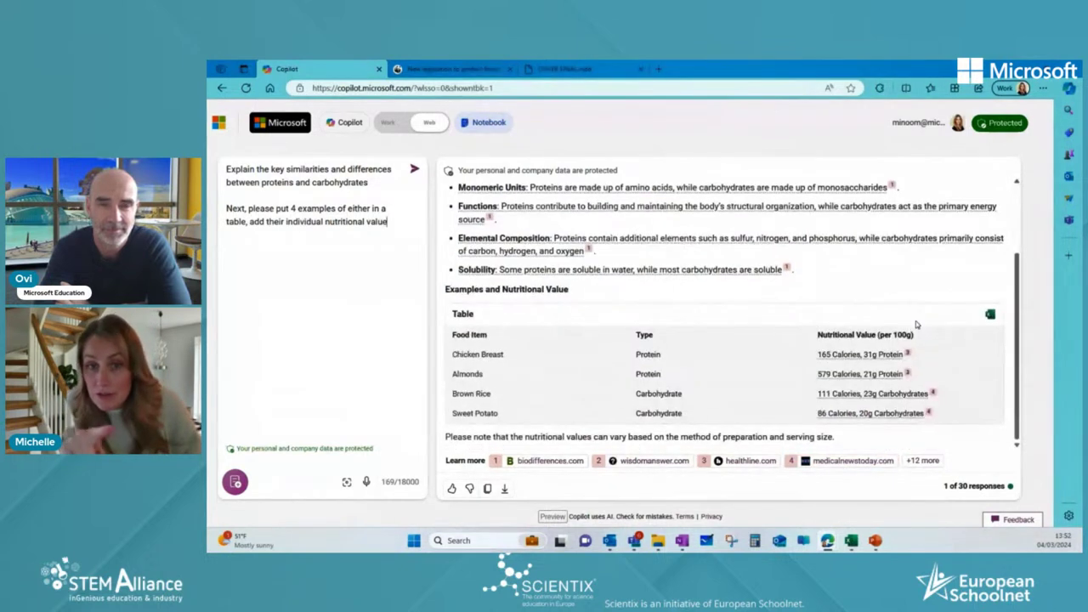
{"action": "left_click", "coordinate": [990, 315]}
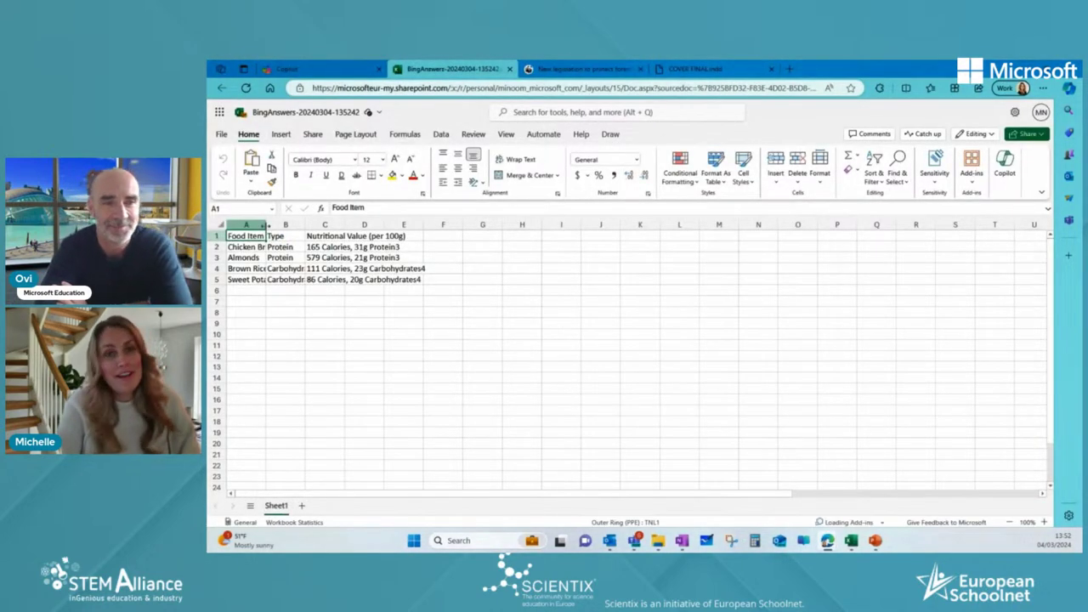
Step: Auto-fit the Food Item and Type columns to their contents and keep the suggested table formatting
{"action": "double_click", "coordinate": [267, 224]}
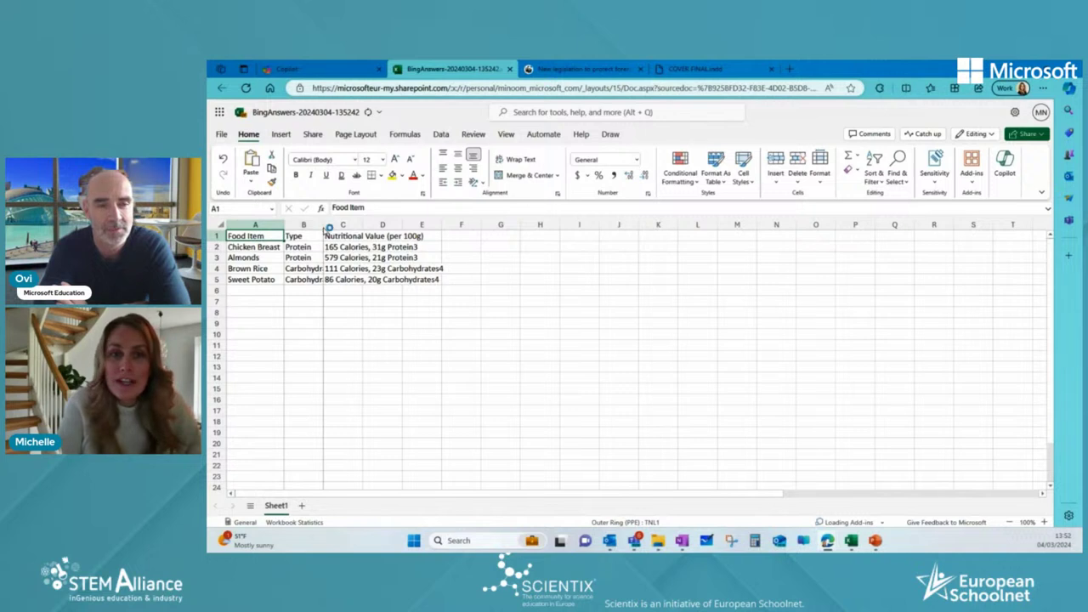
{"action": "double_click", "coordinate": [322, 227]}
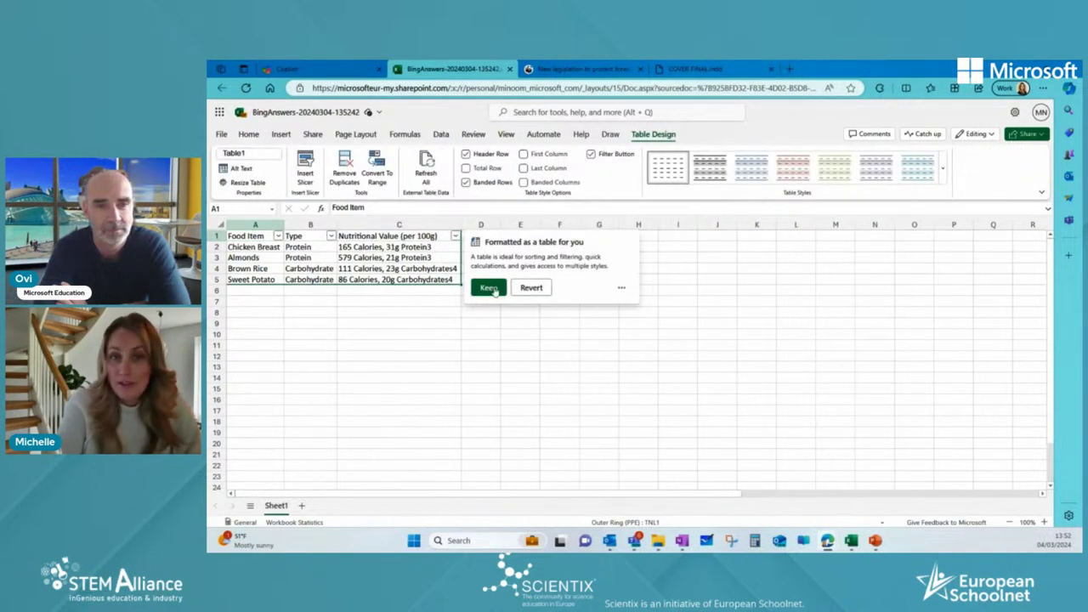
{"action": "left_click", "coordinate": [491, 288]}
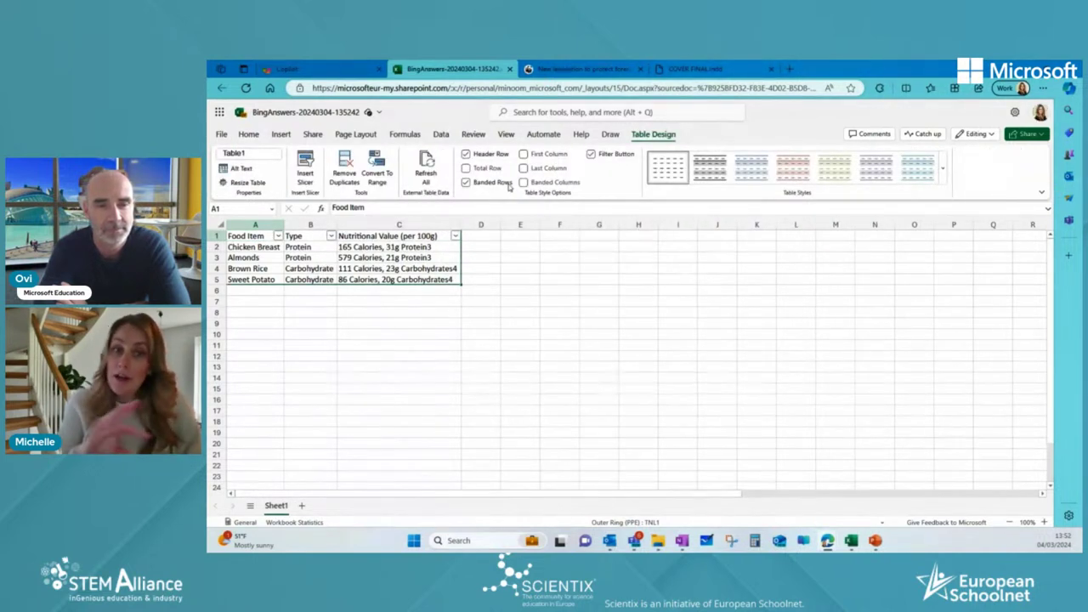
Step: Close the workbook and ask the Copilot chat for a 5th grade history lesson plan about the battle of Waterloo with learning objectives
{"action": "left_click", "coordinate": [509, 69]}
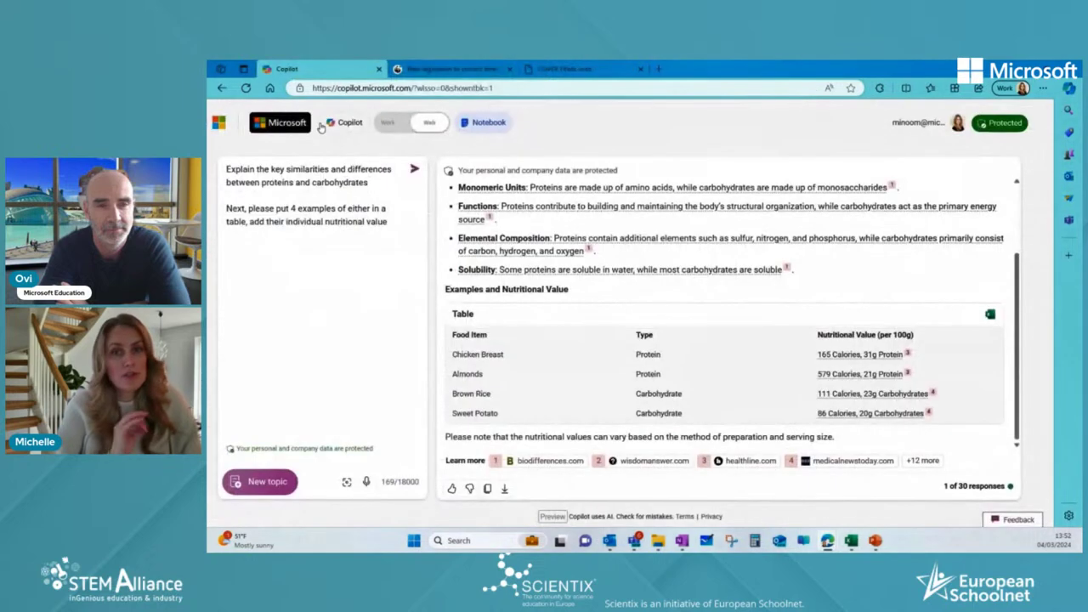
{"action": "left_click", "coordinate": [261, 482]}
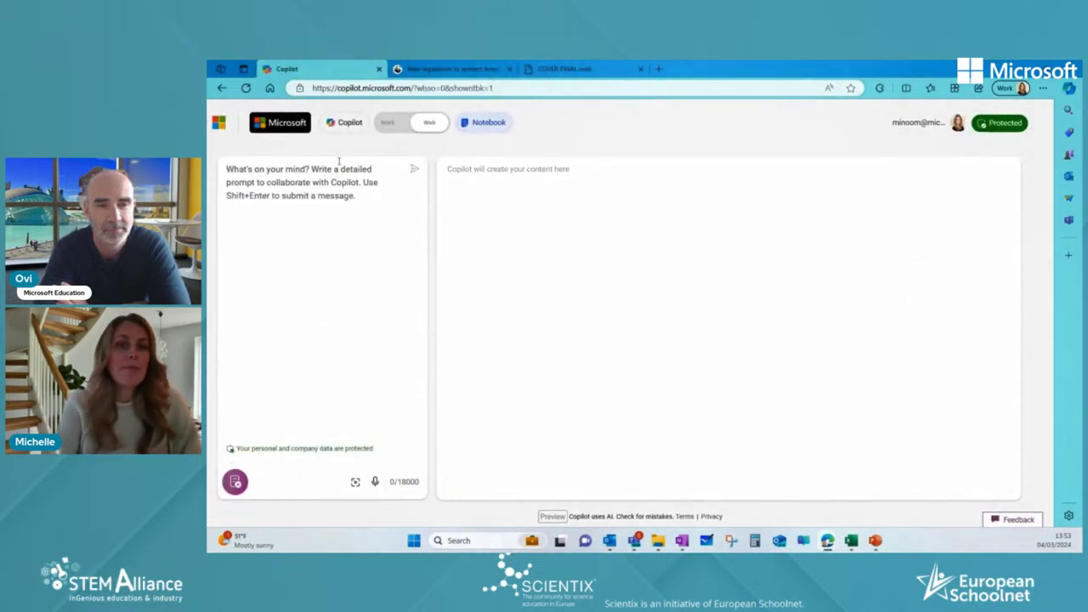
{"action": "left_click", "coordinate": [346, 124]}
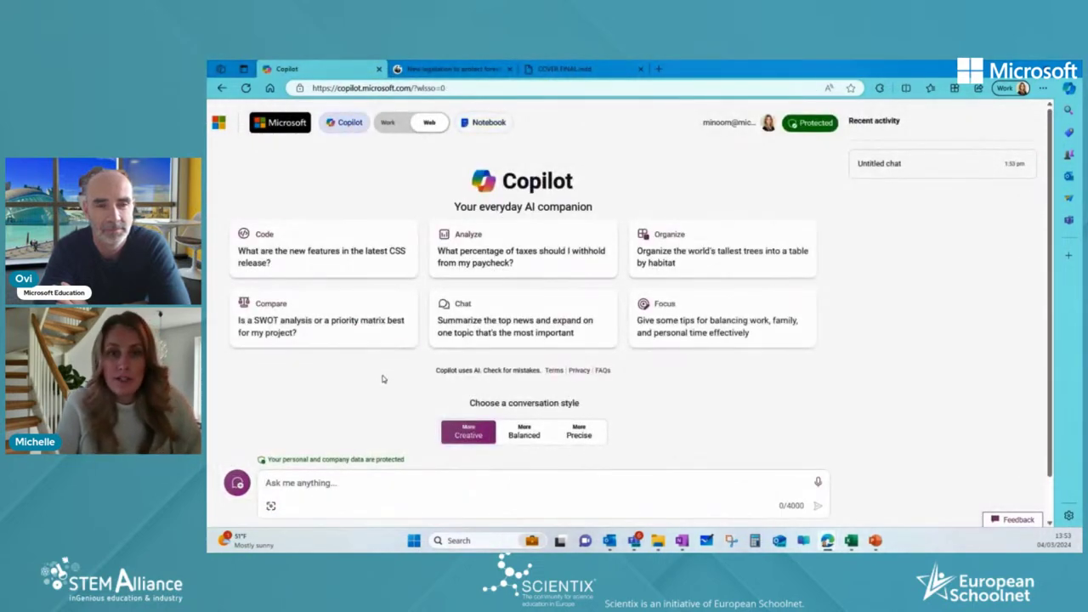
{"action": "type", "text": "Create a lesson plan about the battle of Waterloo, adapt it to my 5th grade history lesson. Add learning objectives"}
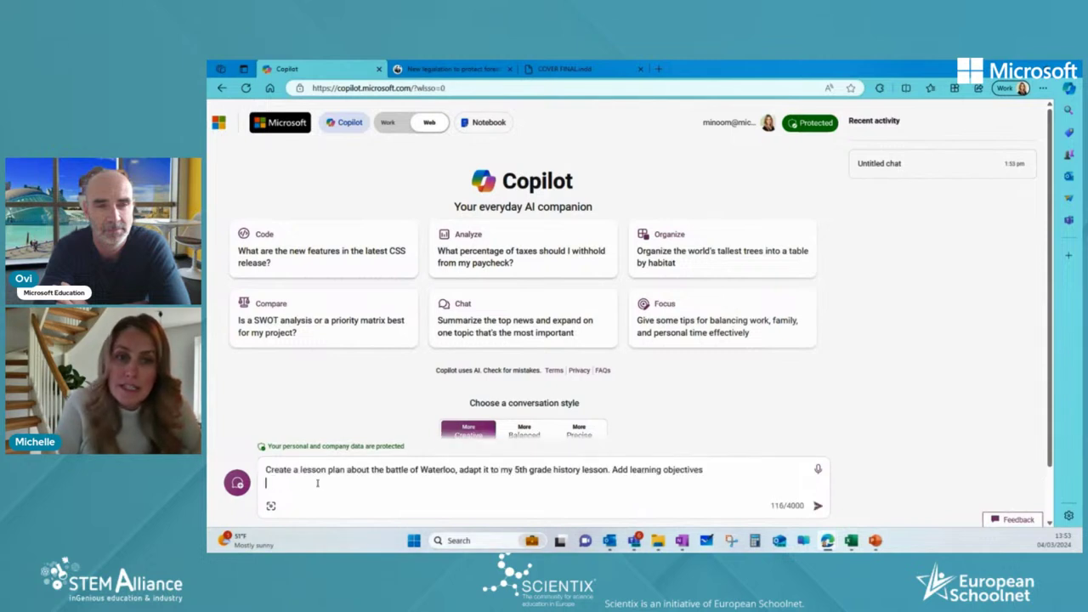
{"action": "key", "text": "BackSpace"}
{"action": "key", "text": "Return"}
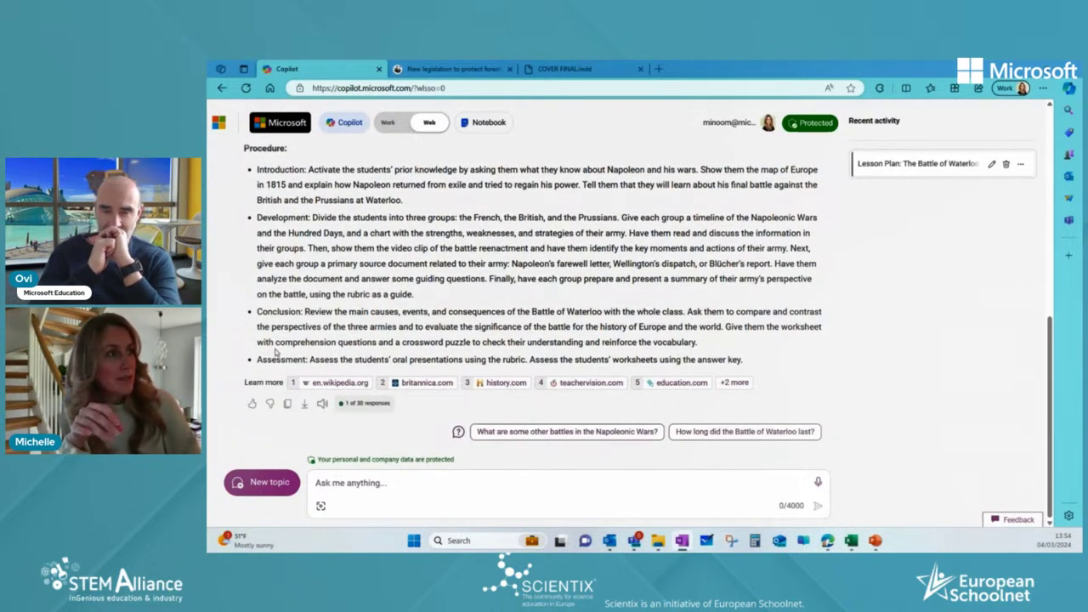
Step: Ask Copilot to create a rubric to assess the assignment objectively
{"action": "left_click", "coordinate": [321, 483]}
{"action": "type", "text": "Can you create a rubric to assess the assignment objectively?"}
{"action": "key", "text": "Return"}
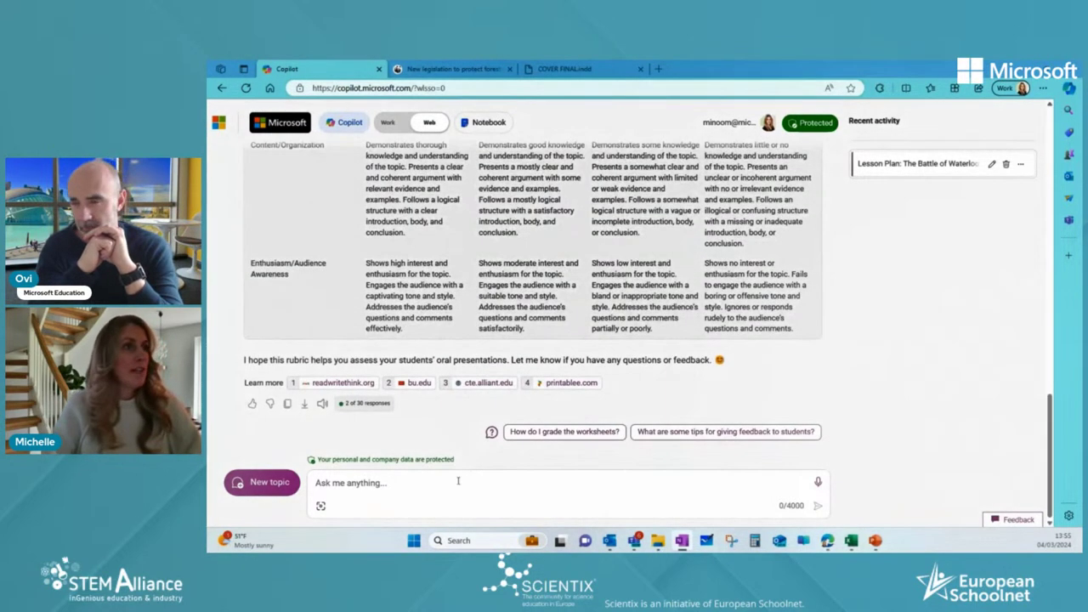
Step: Ask Copilot for a surrealistic image of Napolean in the art style of Rene Magritte
{"action": "left_click", "coordinate": [407, 478]}
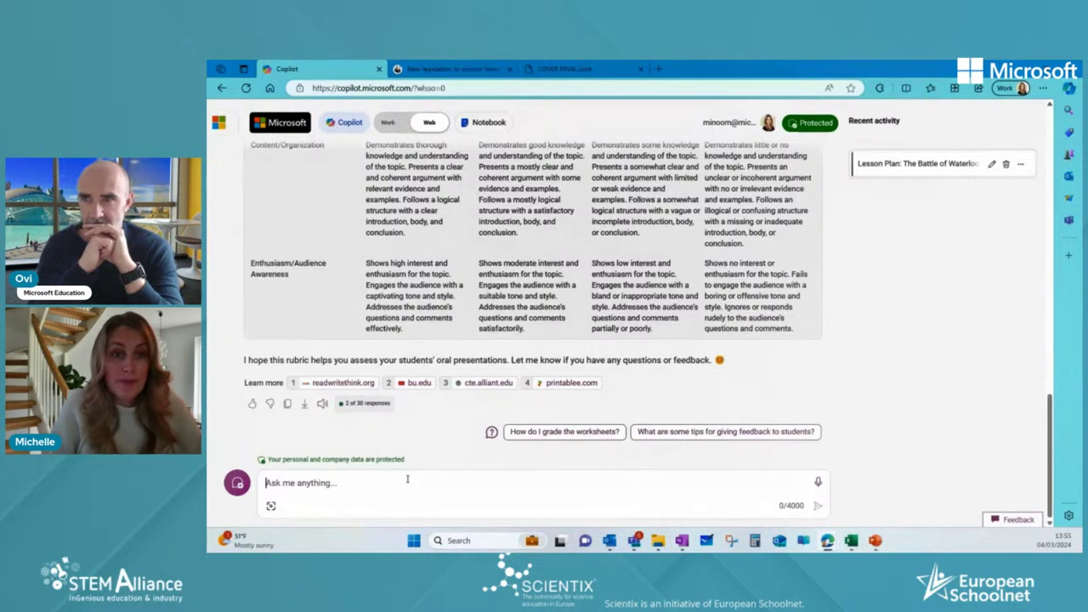
{"action": "type", "text": "Create a surrealistic image of Napolean, in the art style of Rene Magritte"}
{"action": "key", "text": "Return"}
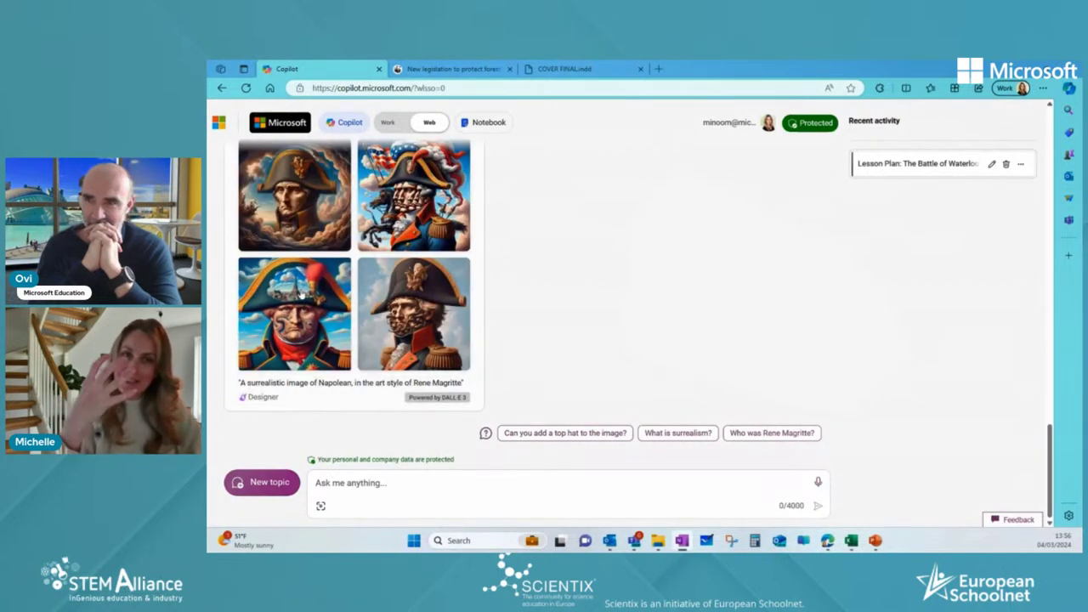
Step: View each of the four generated Napoleon images enlarged, one after another, and return to the chat
{"action": "scroll", "coordinate": [272, 255], "scroll_direction": "up", "scroll_amount": 1}
{"action": "left_click", "coordinate": [273, 251]}
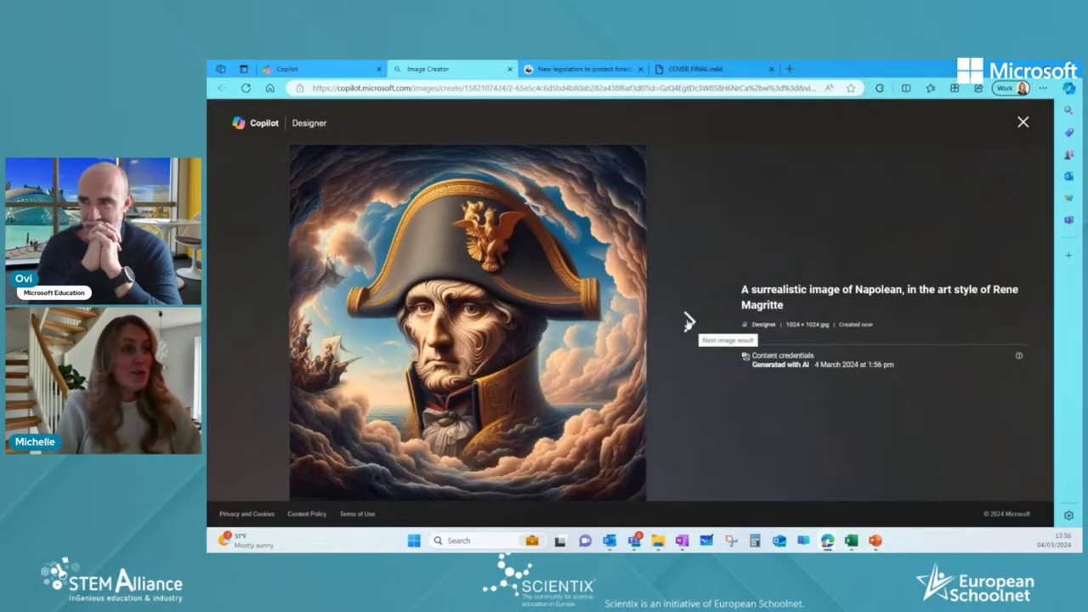
{"action": "left_click", "coordinate": [688, 321]}
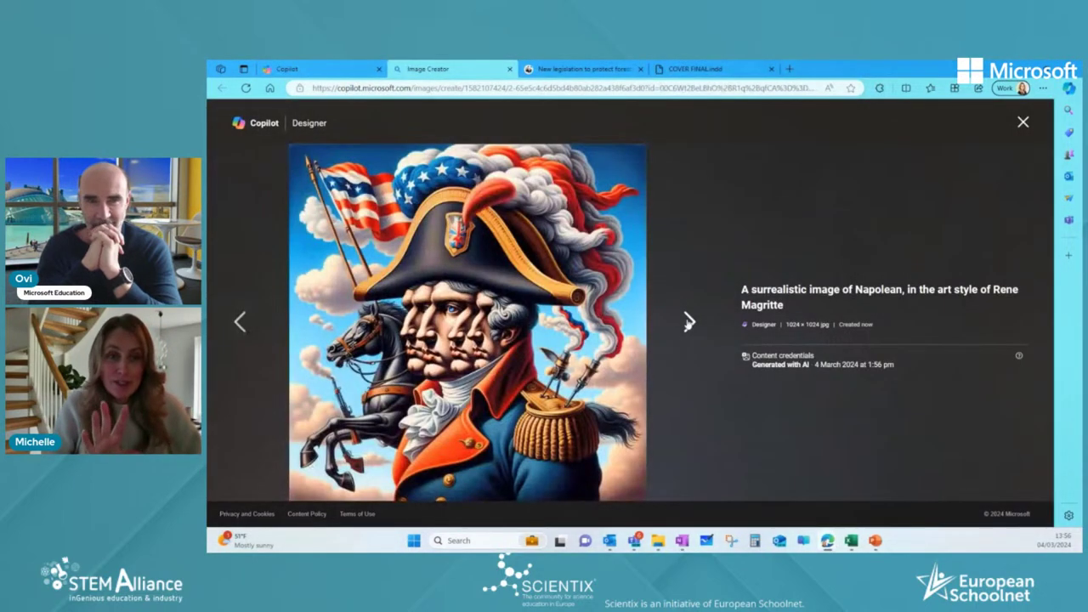
{"action": "left_click", "coordinate": [688, 321]}
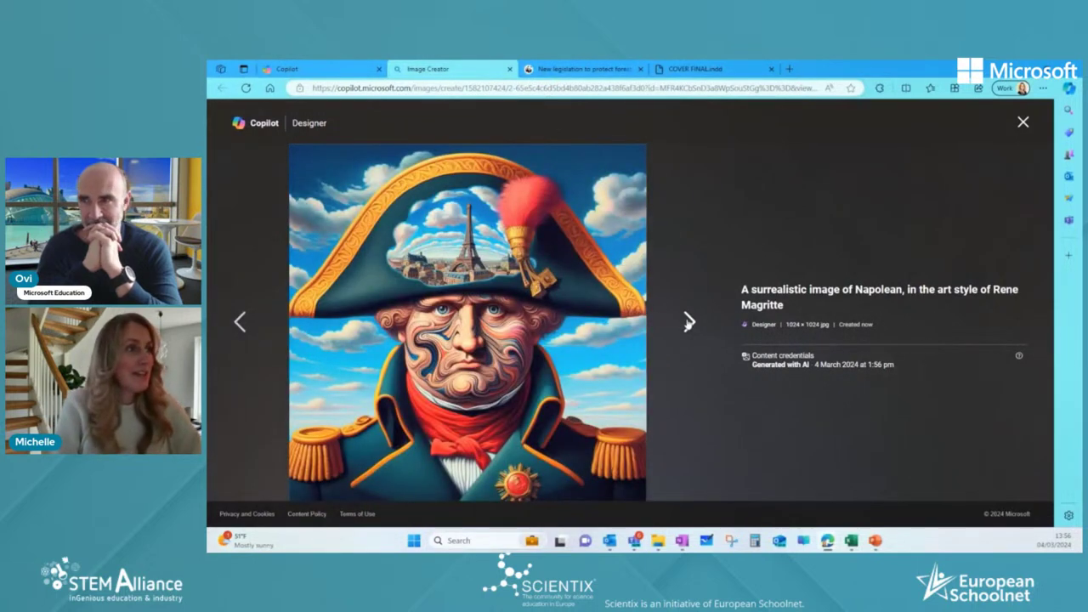
{"action": "left_click", "coordinate": [689, 321]}
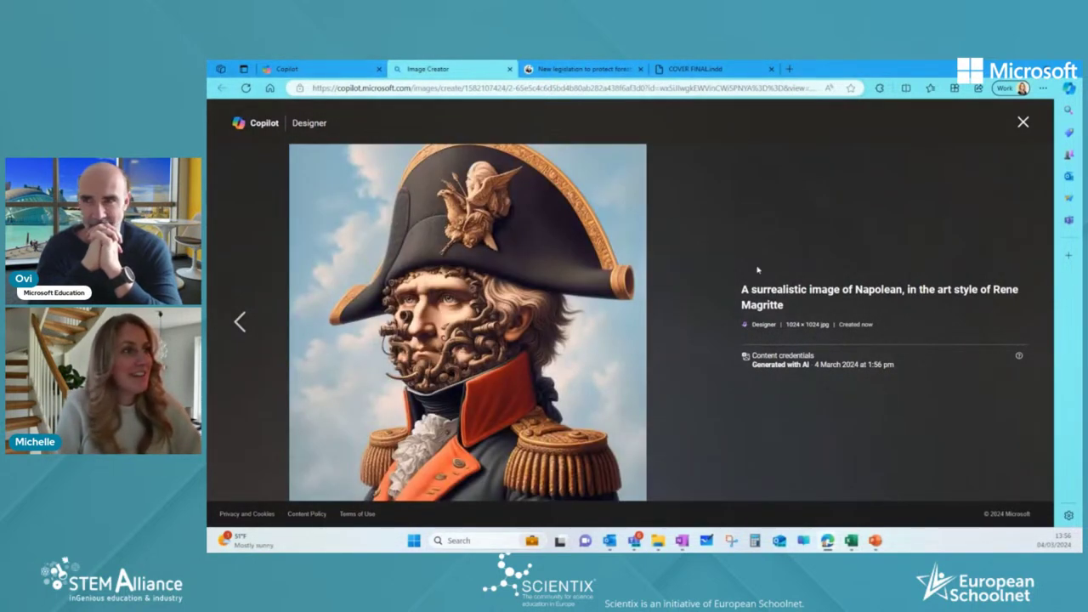
{"action": "left_click", "coordinate": [1024, 122]}
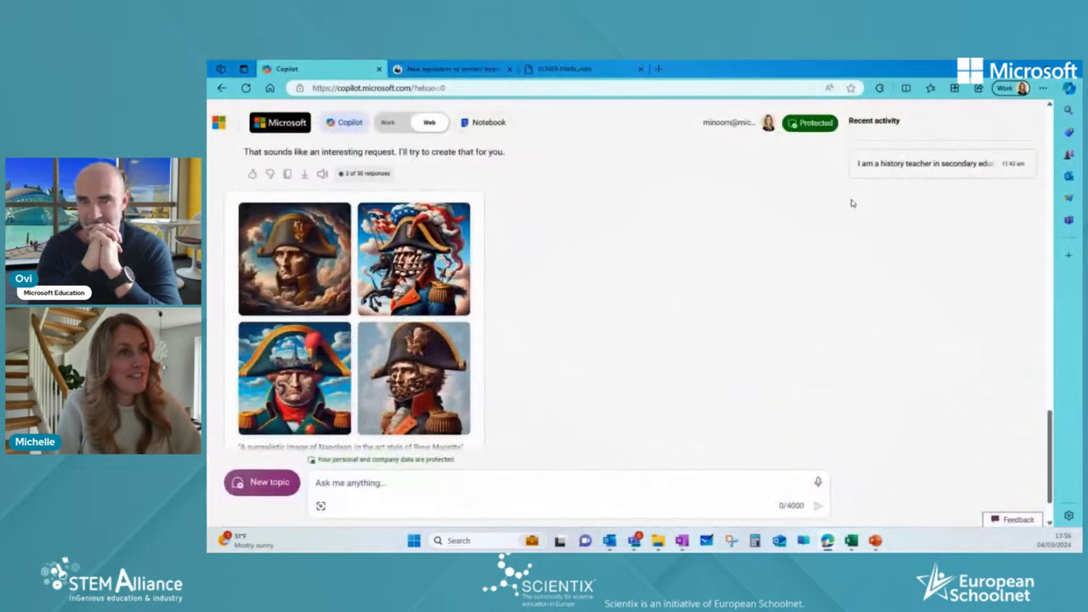
Step: Start a new topic and enter a Compose request for an email to students' parents announcing a theme week on healthy eating and nutrition's importance on learning
{"action": "left_click", "coordinate": [268, 479]}
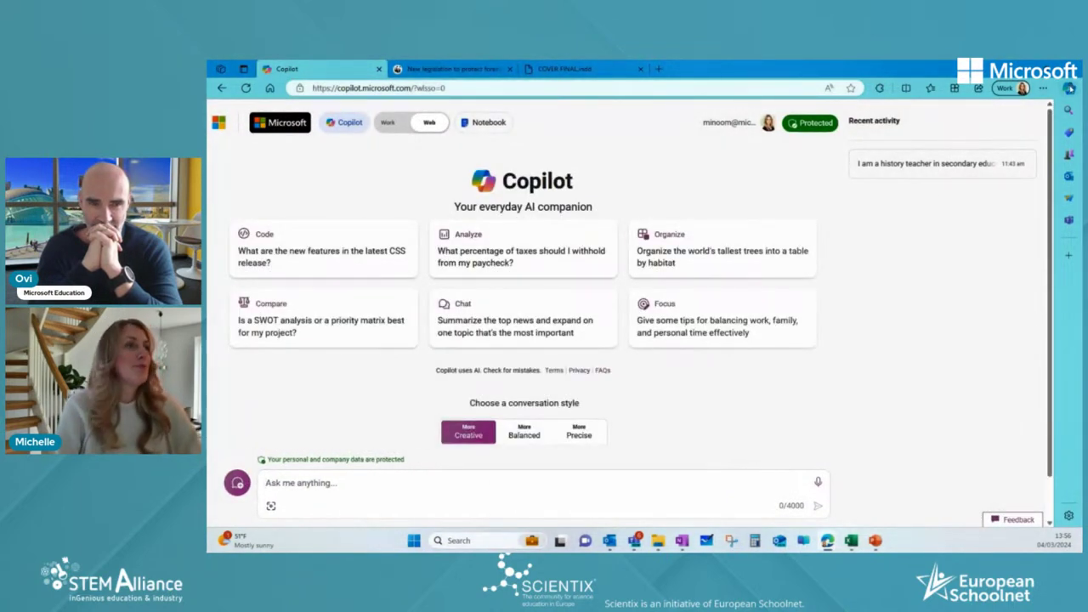
{"action": "left_click", "coordinate": [1069, 88]}
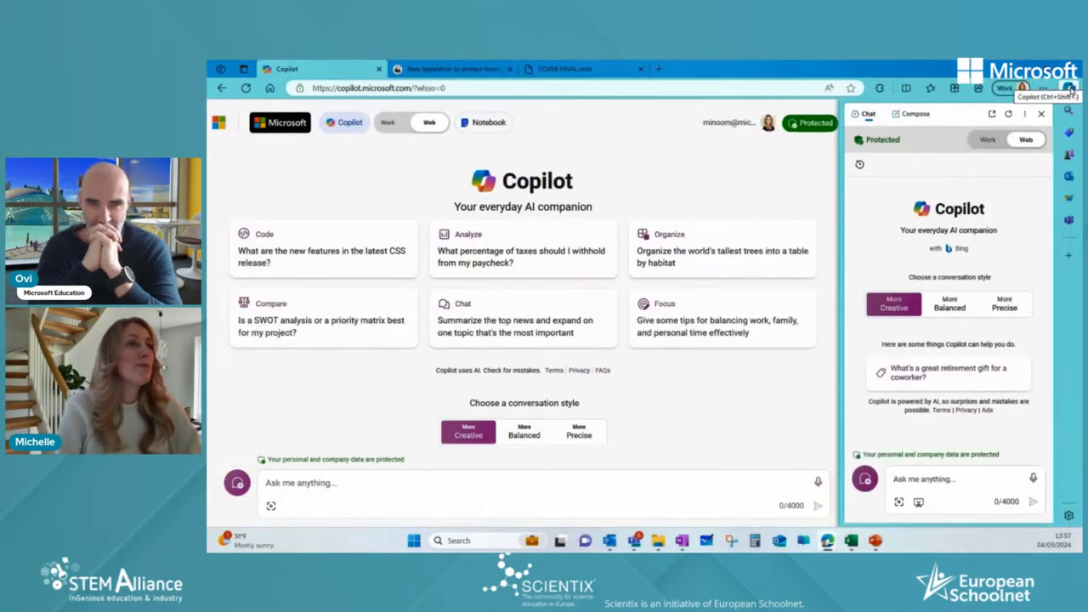
{"action": "left_click", "coordinate": [912, 116]}
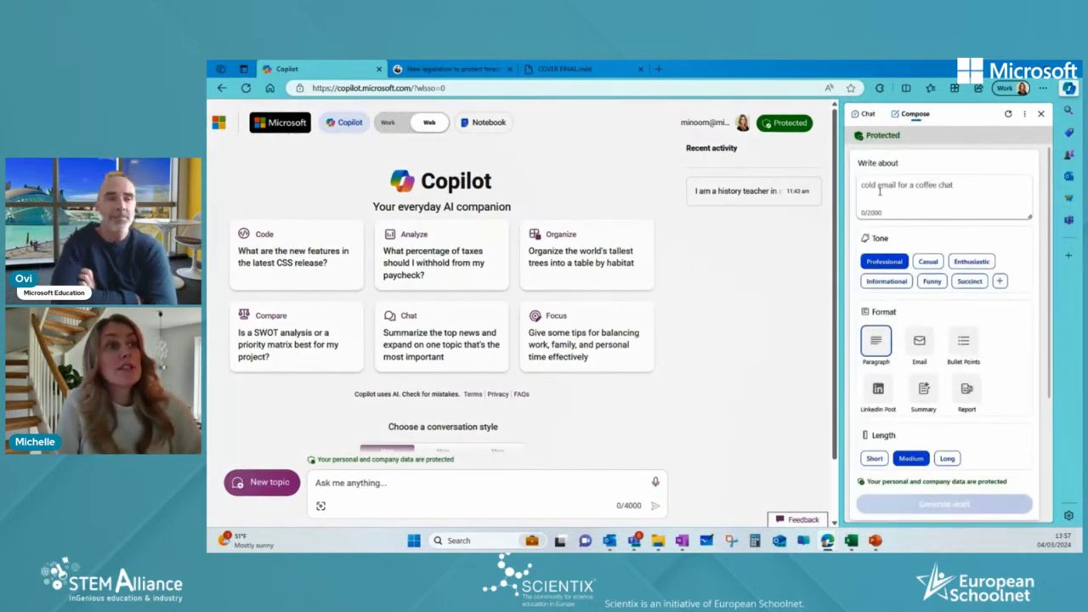
{"action": "key", "text": "ctrl+v"}
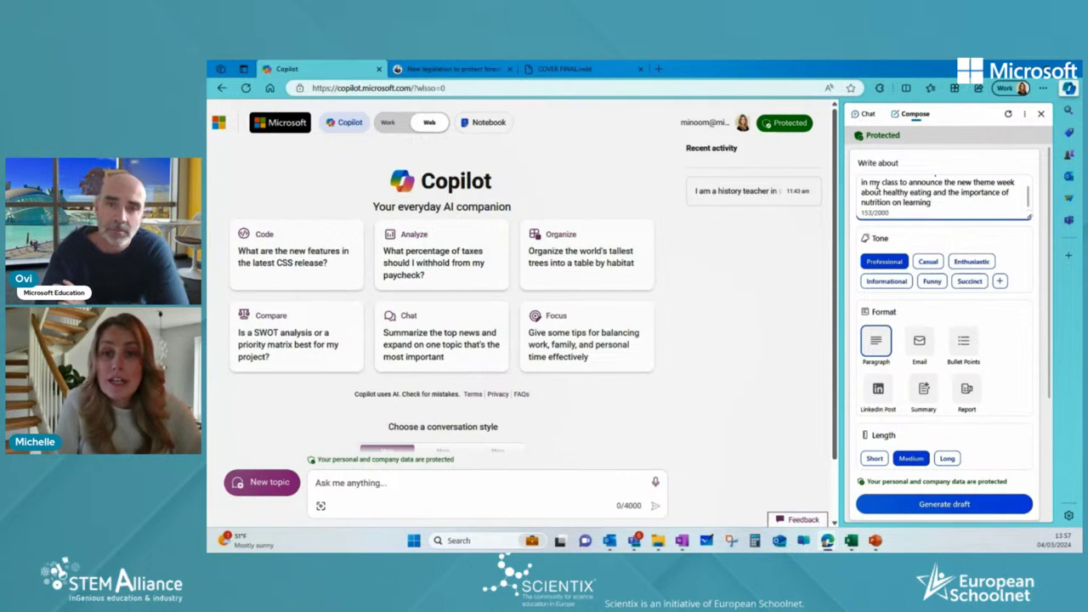
{"action": "scroll", "coordinate": [943, 195], "scroll_direction": "up", "scroll_amount": 2}
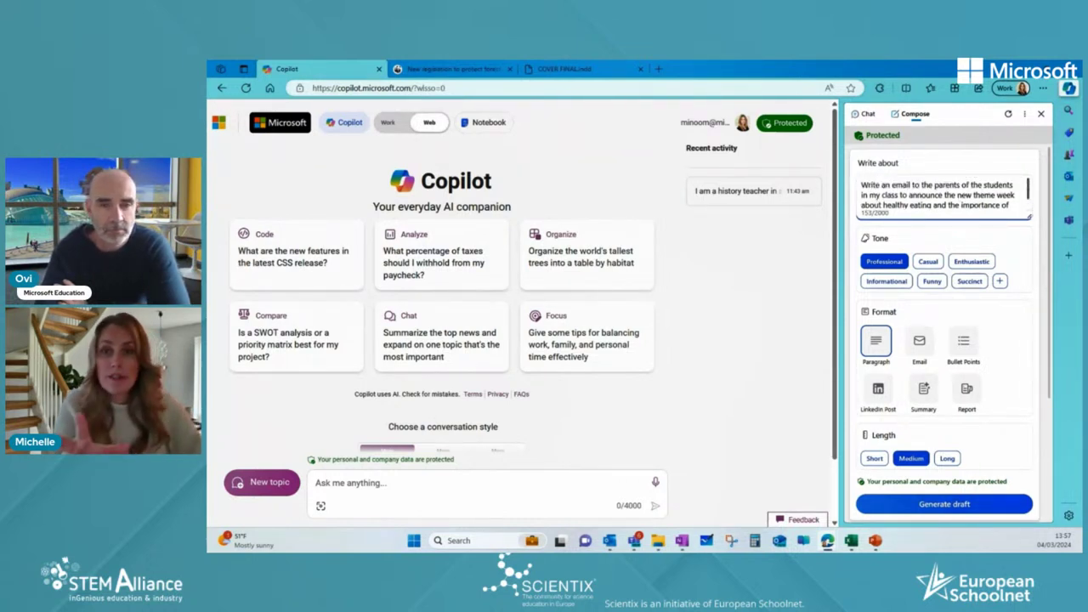
{"action": "scroll", "coordinate": [943, 194], "scroll_direction": "down", "scroll_amount": 2}
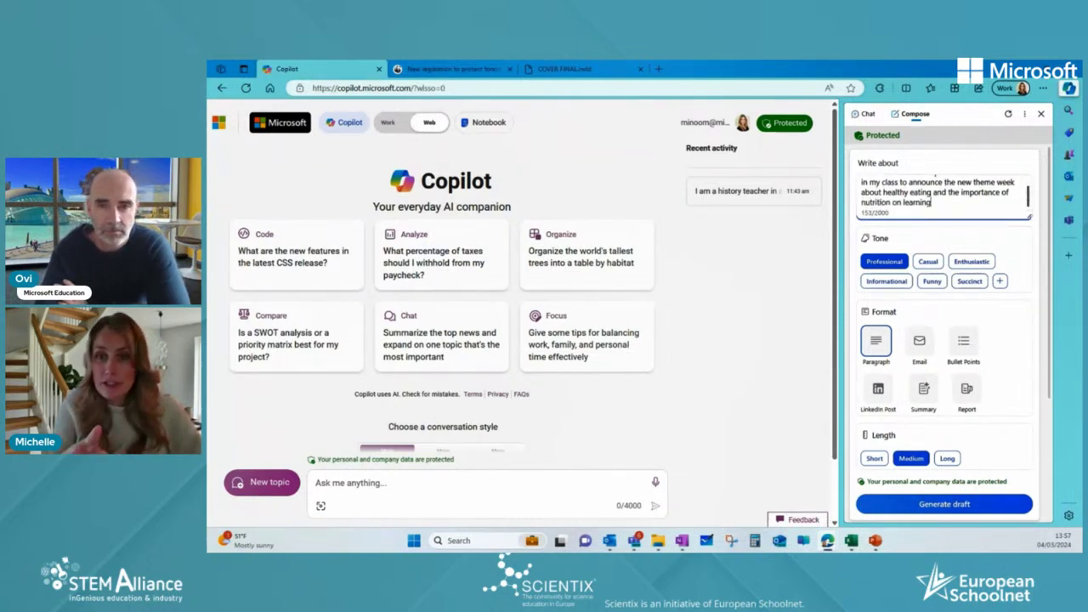
Step: Generate the parent message draft with Informational tone, Email format and Short length, and review it
{"action": "left_click", "coordinate": [885, 280]}
{"action": "left_click", "coordinate": [922, 344]}
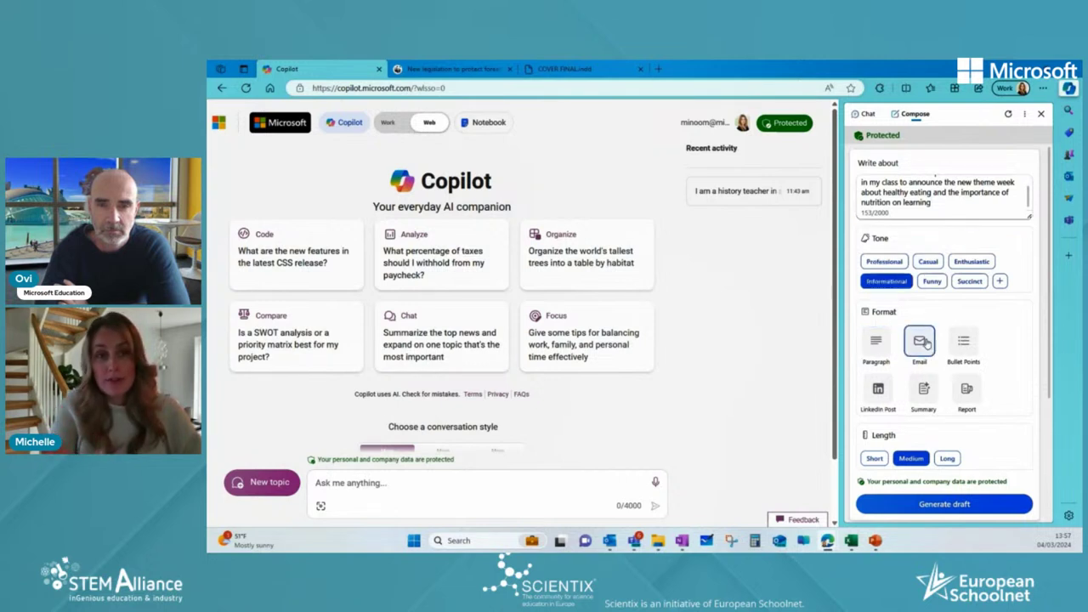
{"action": "left_click", "coordinate": [875, 458]}
{"action": "left_click", "coordinate": [952, 505]}
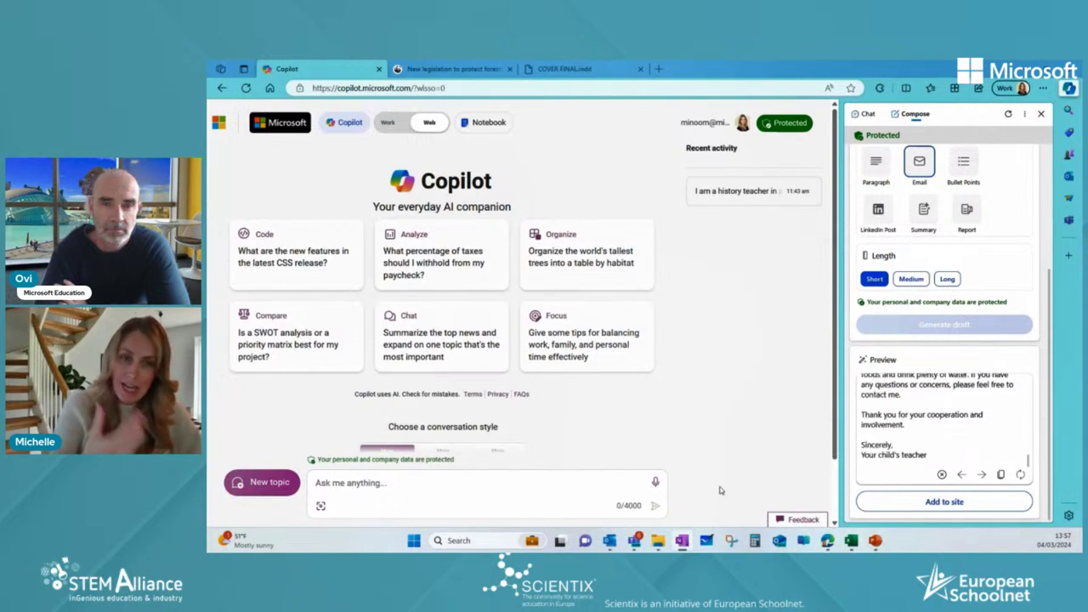
{"action": "scroll", "coordinate": [1011, 426], "scroll_direction": "up", "scroll_amount": 5}
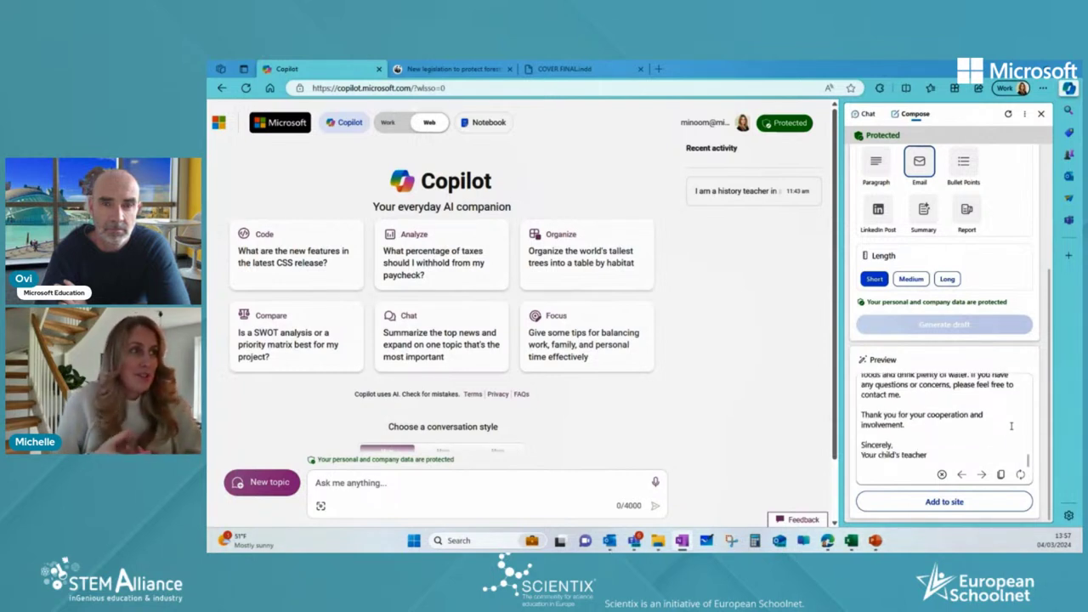
Step: Reread the generated parent email draft in the preview, from the greeting to the sign-off
{"action": "scroll", "coordinate": [1011, 429], "scroll_direction": "up", "scroll_amount": 3}
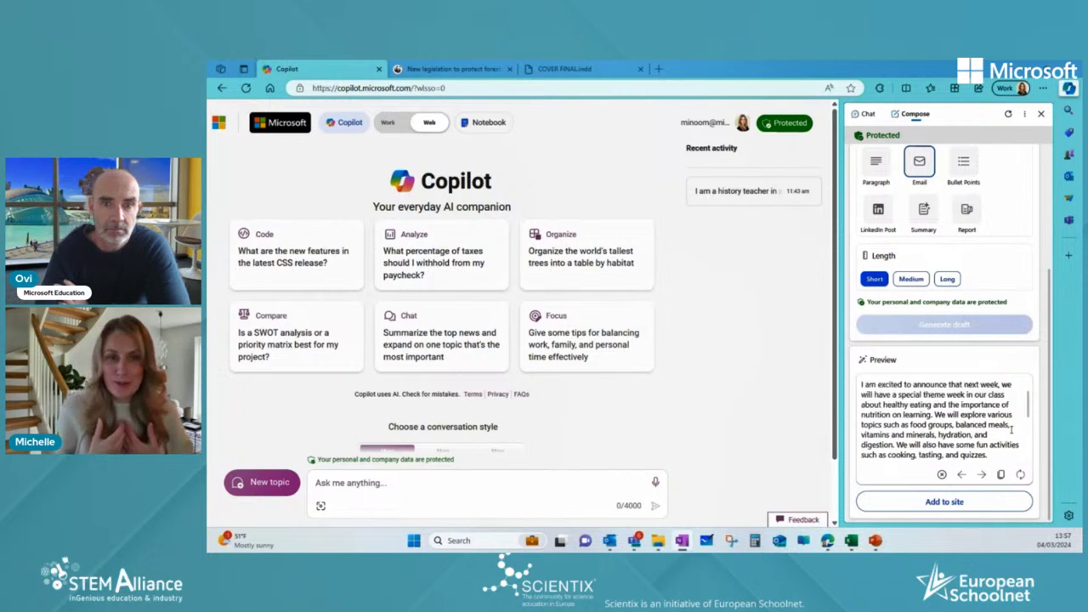
{"action": "scroll", "coordinate": [1012, 429], "scroll_direction": "up", "scroll_amount": 2}
{"action": "scroll", "coordinate": [943, 420], "scroll_direction": "up", "scroll_amount": 6}
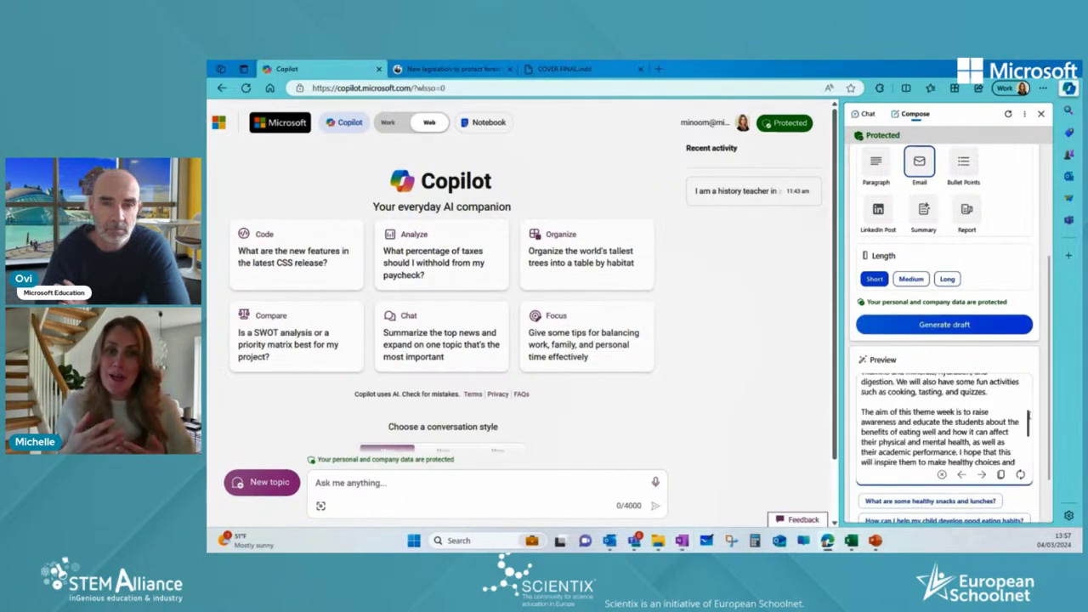
{"action": "scroll", "coordinate": [943, 420], "scroll_direction": "down", "scroll_amount": 10}
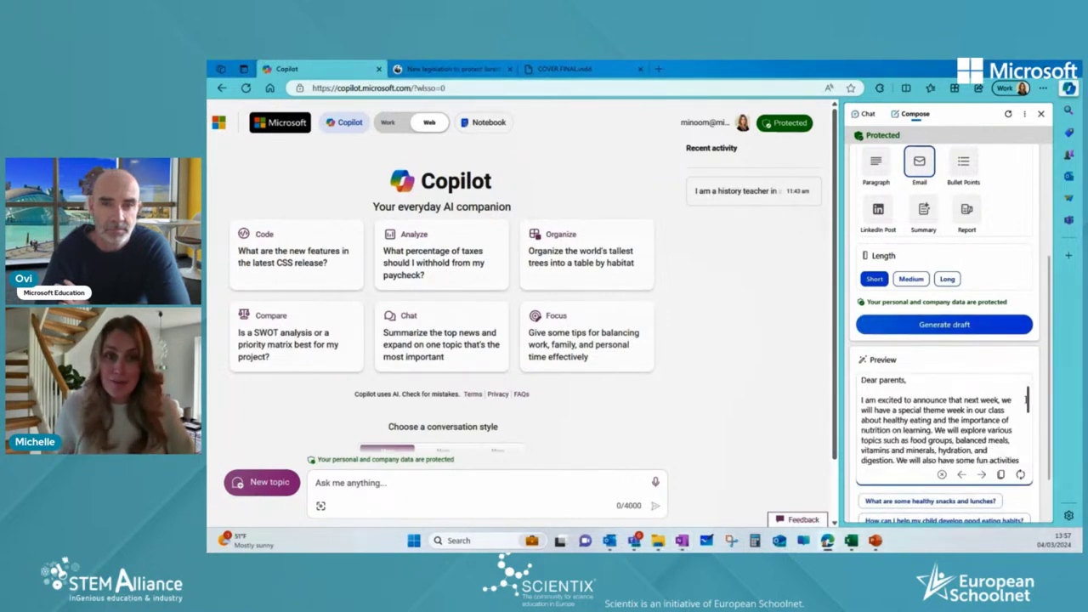
{"action": "scroll", "coordinate": [1028, 456], "scroll_direction": "down", "scroll_amount": 2}
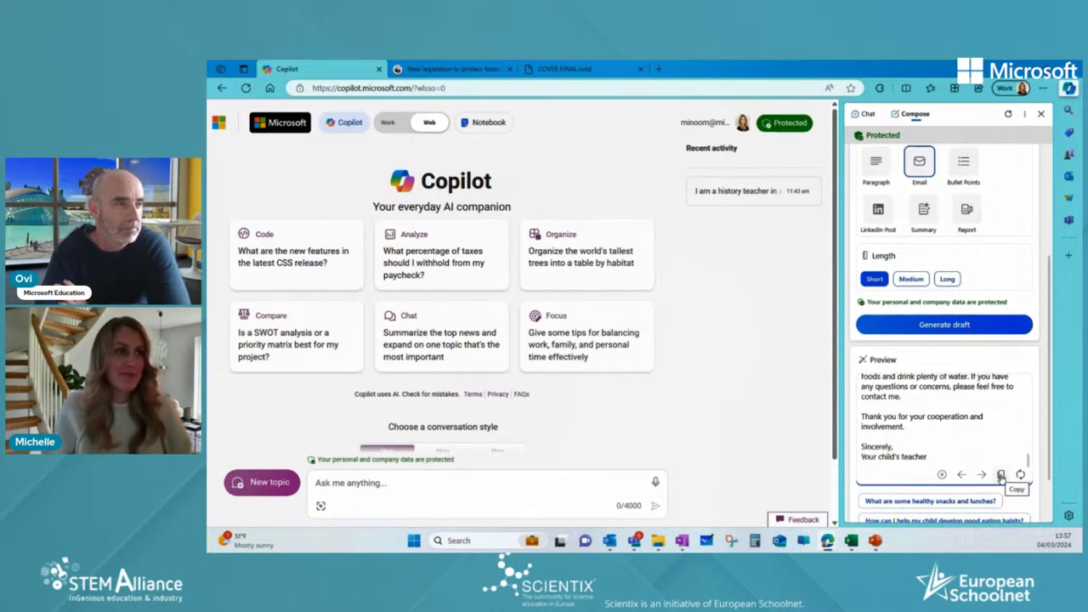
Step: Open the WWF forest legislation page and ask a fresh More Precise Copilot chat to "Summarize this page in three bullets"
{"action": "left_click", "coordinate": [1008, 114]}
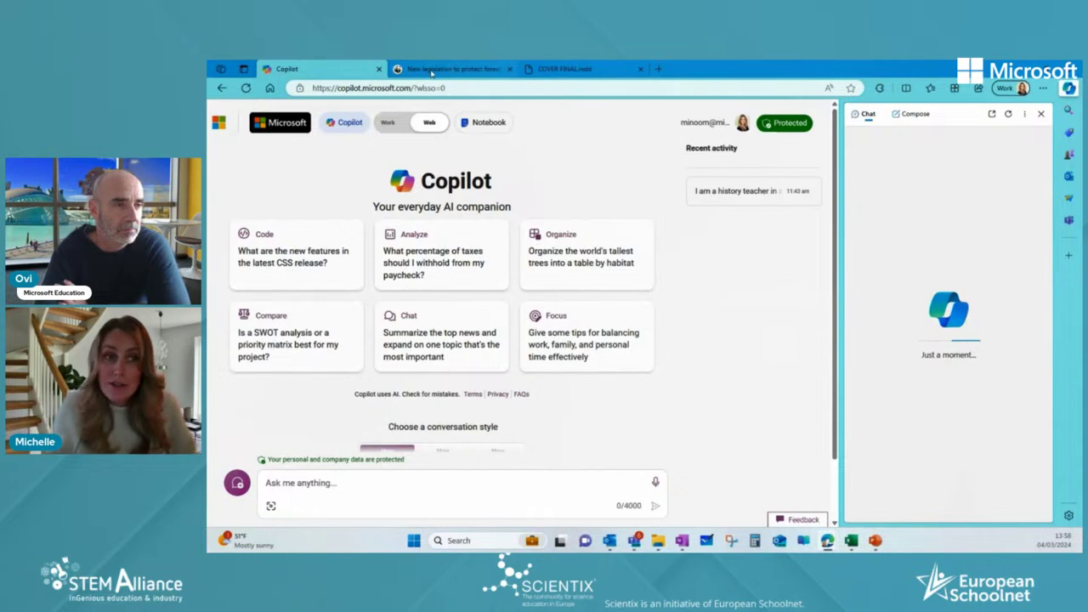
{"action": "left_click", "coordinate": [431, 71]}
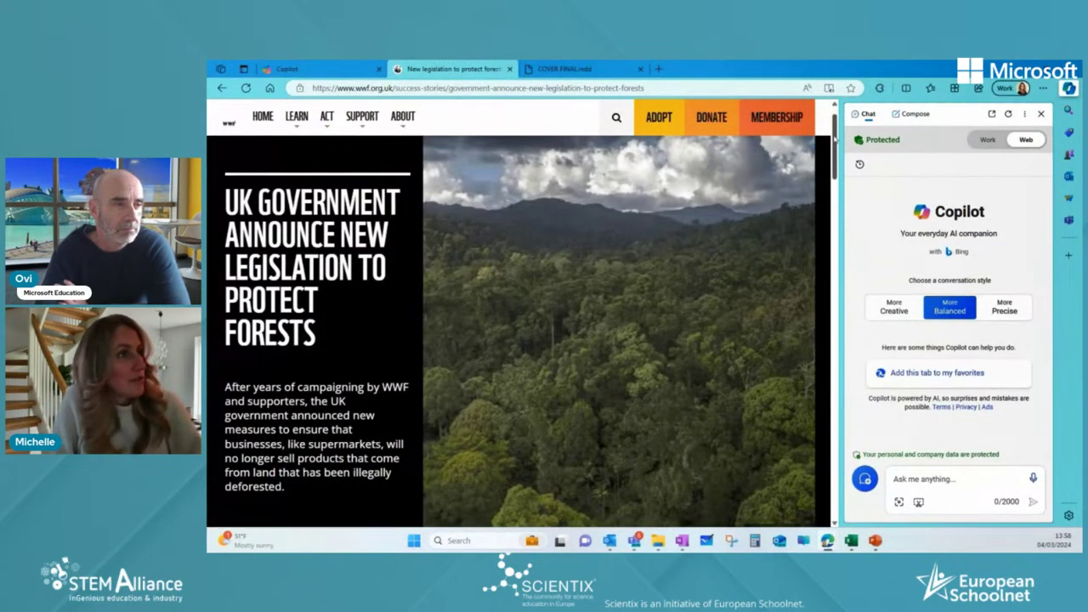
{"action": "left_click_drag", "start_coordinate": [834, 138], "coordinate": [841, 357]}
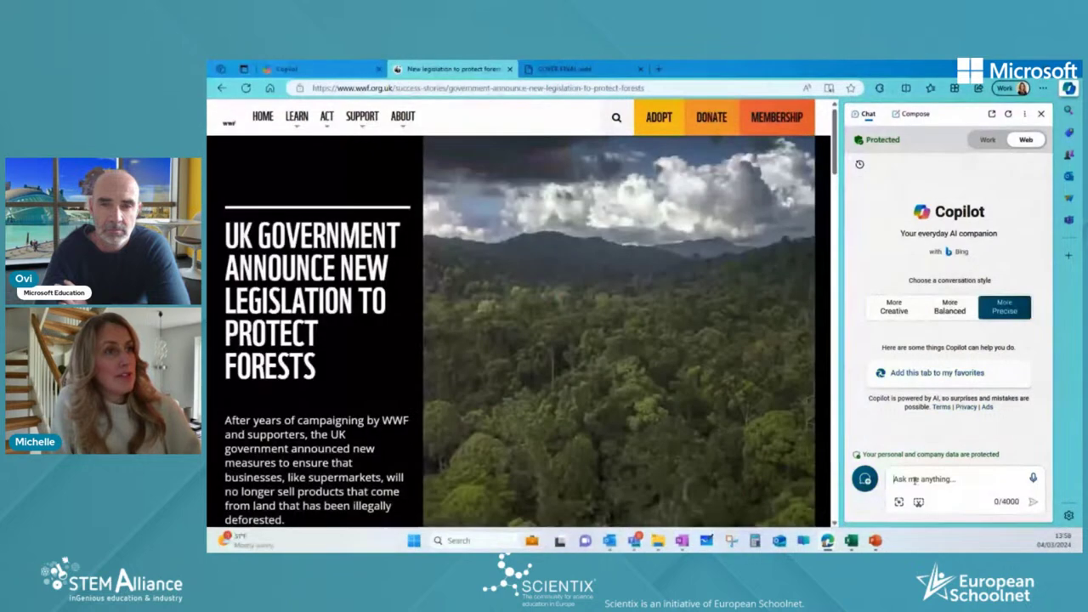
{"action": "type", "text": "Summarize this page in three bullets"}
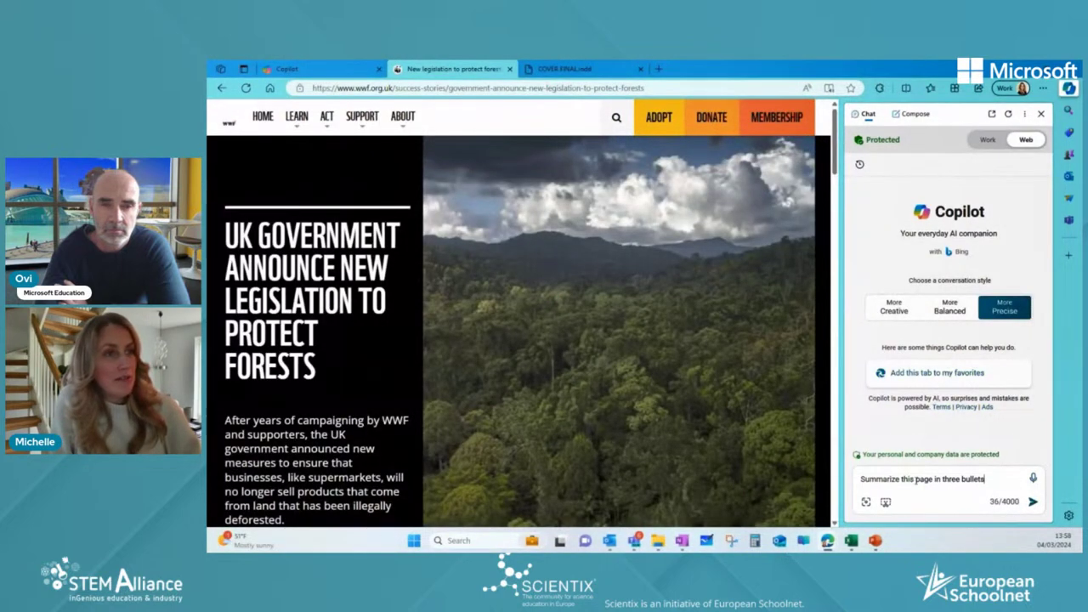
{"action": "key", "text": "Return"}
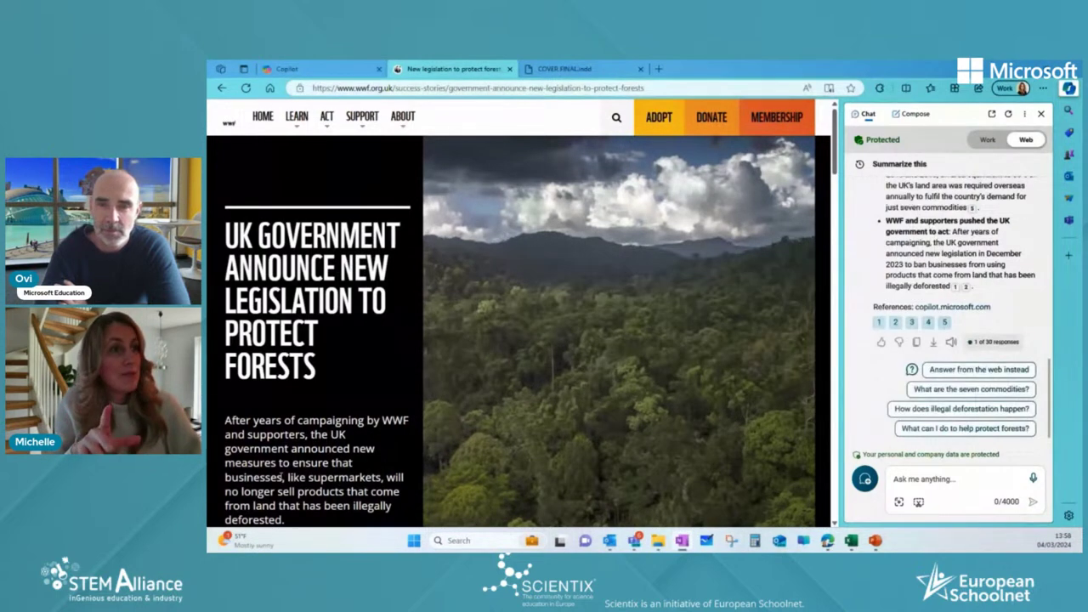
Step: Ask Copilot to rework the summary with the request "Make it easier to understand for 8-year olds"
{"action": "left_click", "coordinate": [927, 478]}
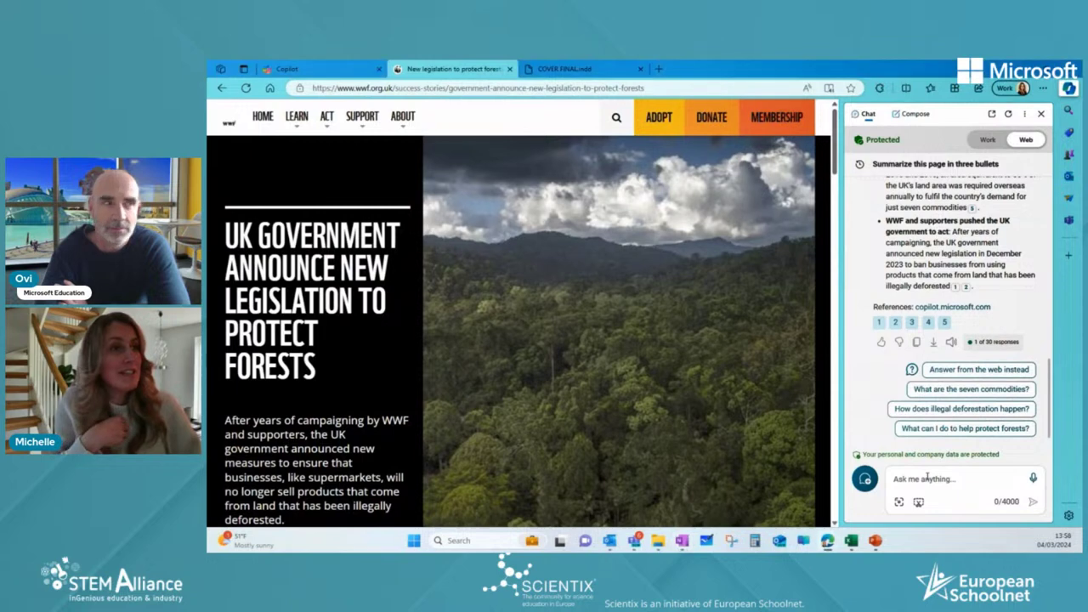
{"action": "type", "text": "Make it easier to understand for 8-year olds"}
{"action": "key", "text": "Return"}
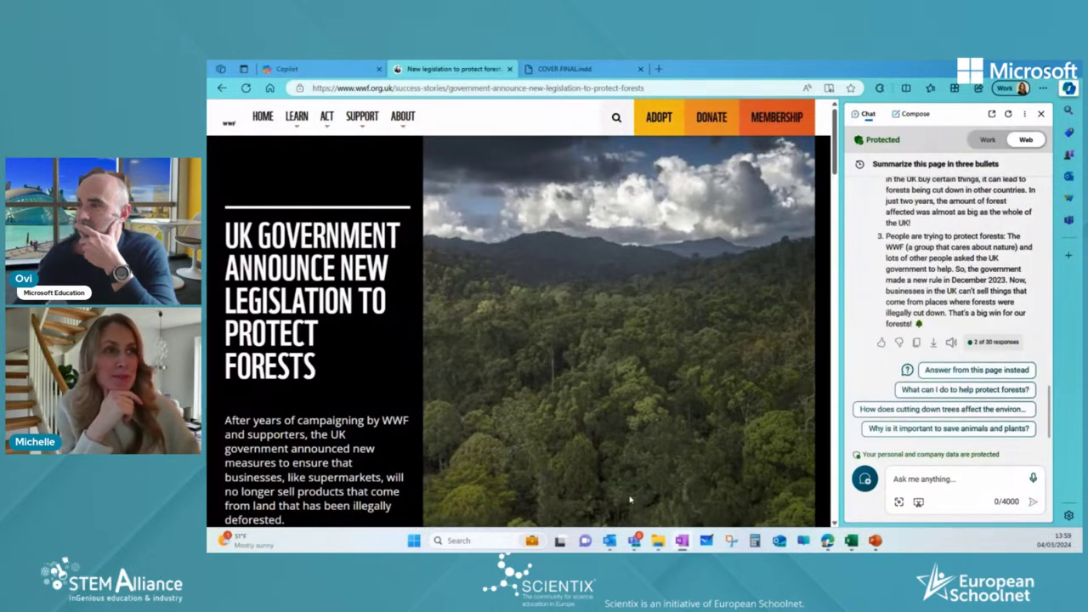
Step: Open the PISA 2022 PDF and ask a new More Precise chat "What are the 3 most important understandings from this PDF for Spain?"
{"action": "left_click", "coordinate": [1008, 114]}
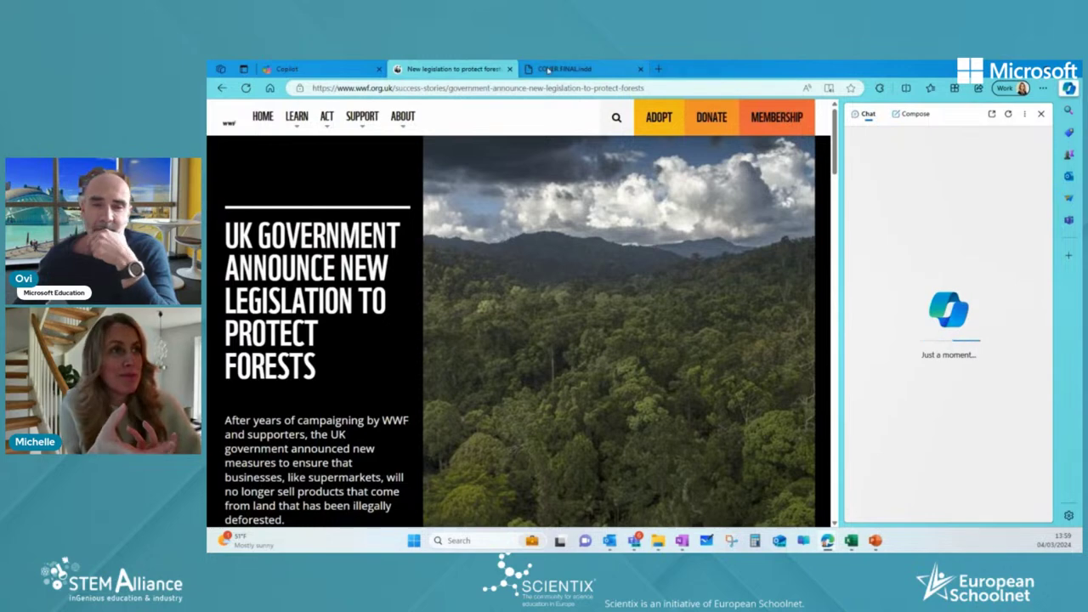
{"action": "left_click", "coordinate": [549, 70]}
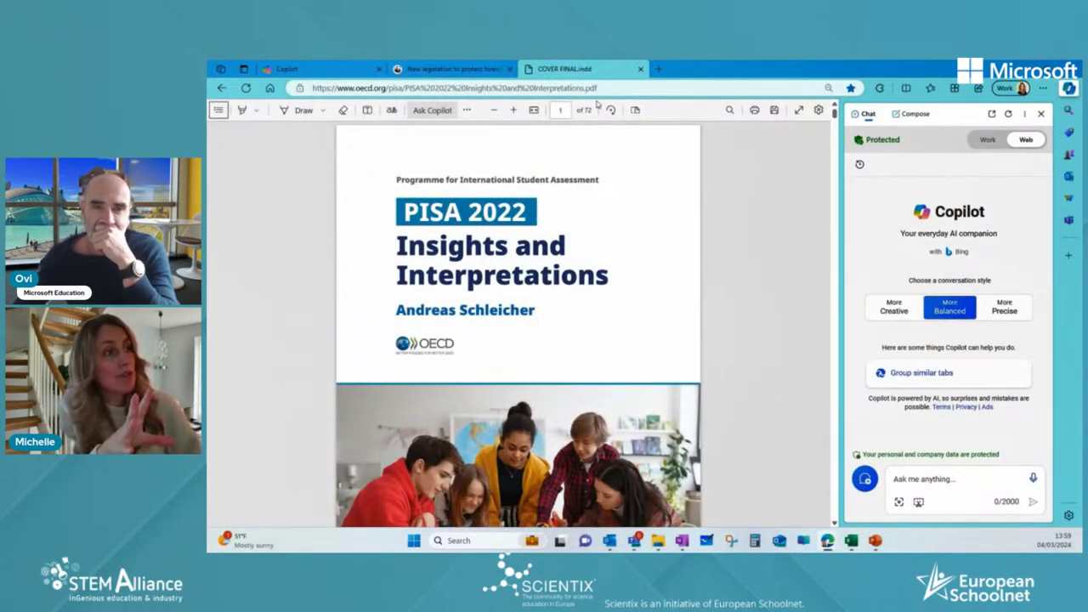
{"action": "left_click", "coordinate": [1004, 310]}
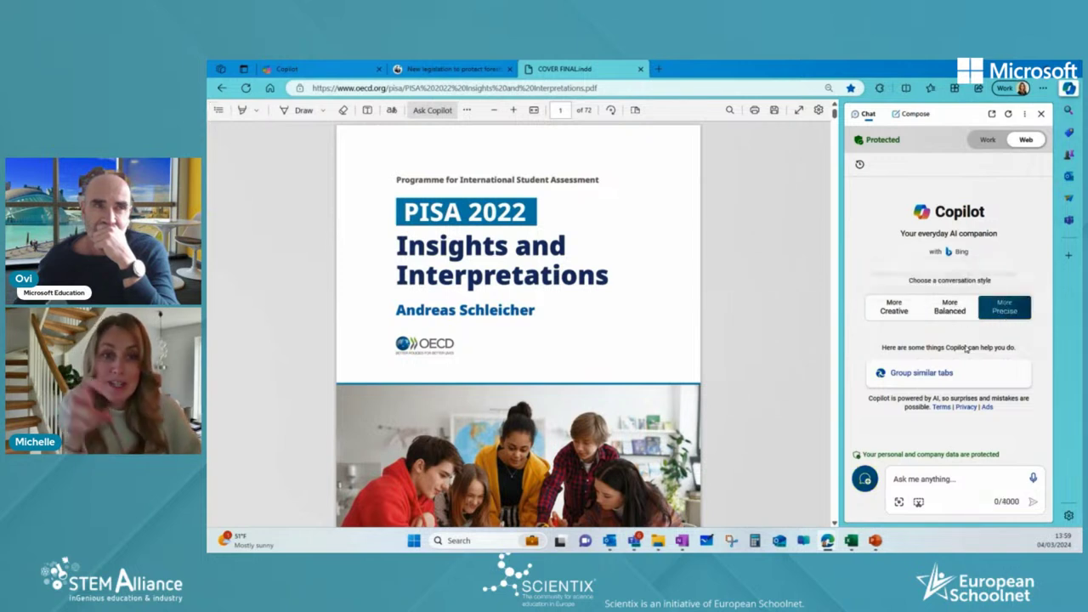
{"action": "left_click", "coordinate": [910, 471]}
{"action": "type", "text": "What are the 3 most important understandings from this PDF for Spain?"}
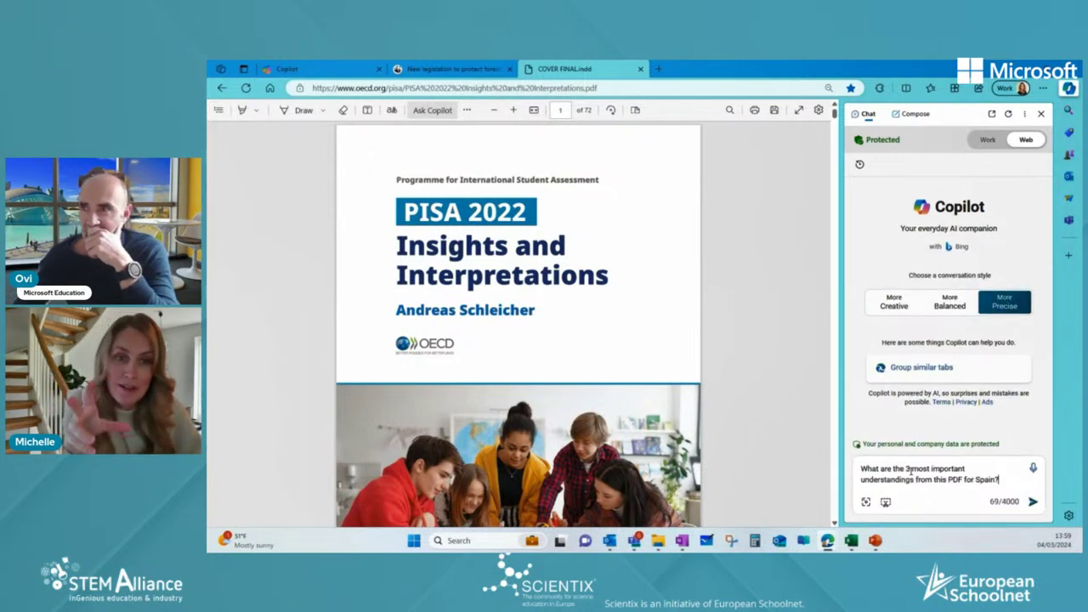
{"action": "key", "text": "Return"}
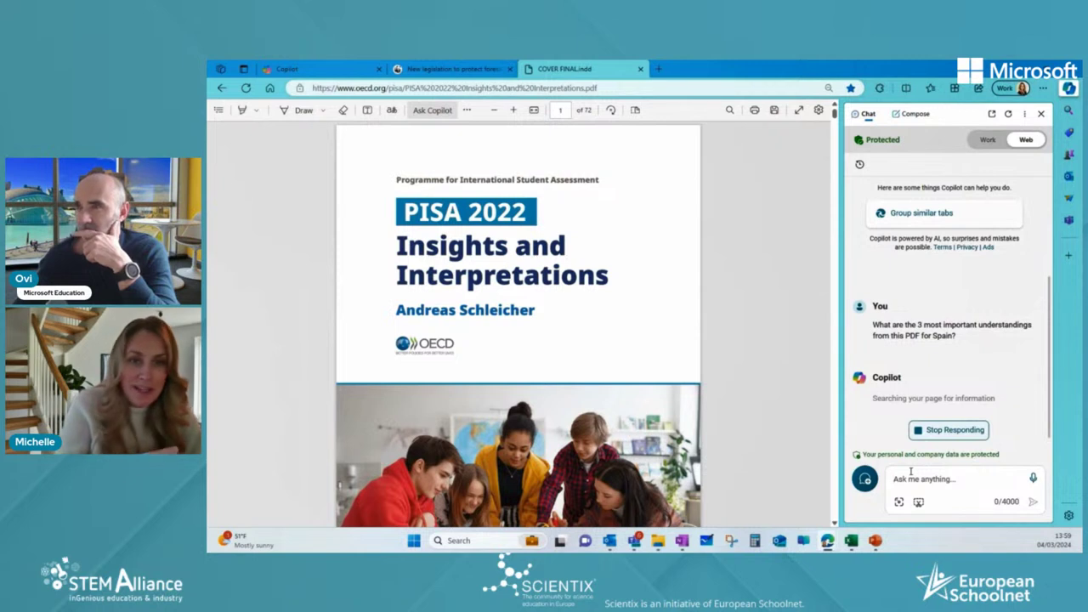
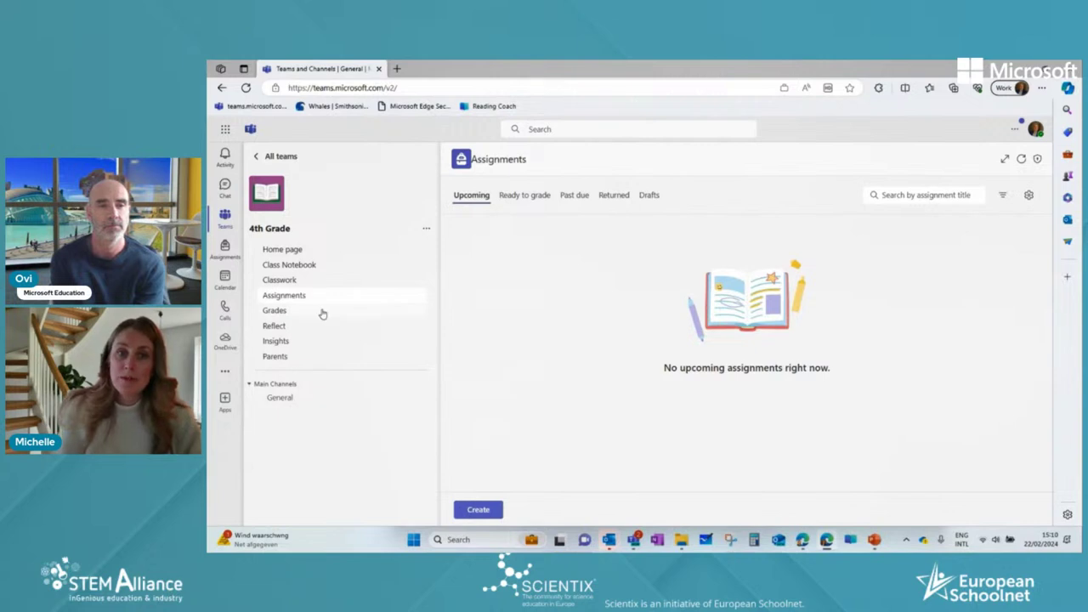
Step: Create a 4th Grade assignment titled "Read about Space!" with instructions for reading a Reading Coach space story and answering three questions
{"action": "left_click", "coordinate": [497, 512]}
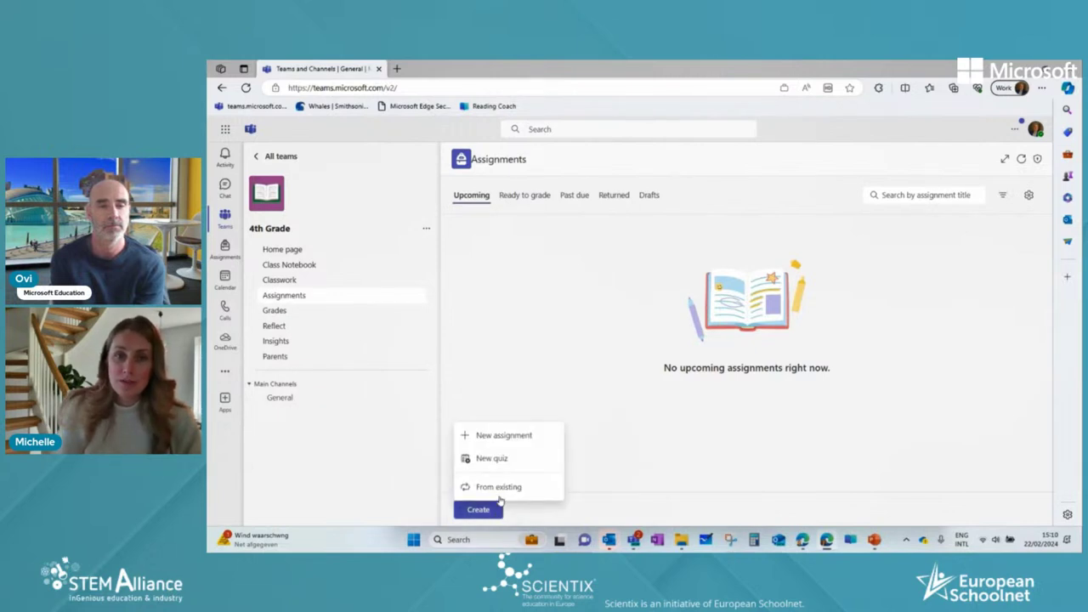
{"action": "left_click", "coordinate": [547, 437]}
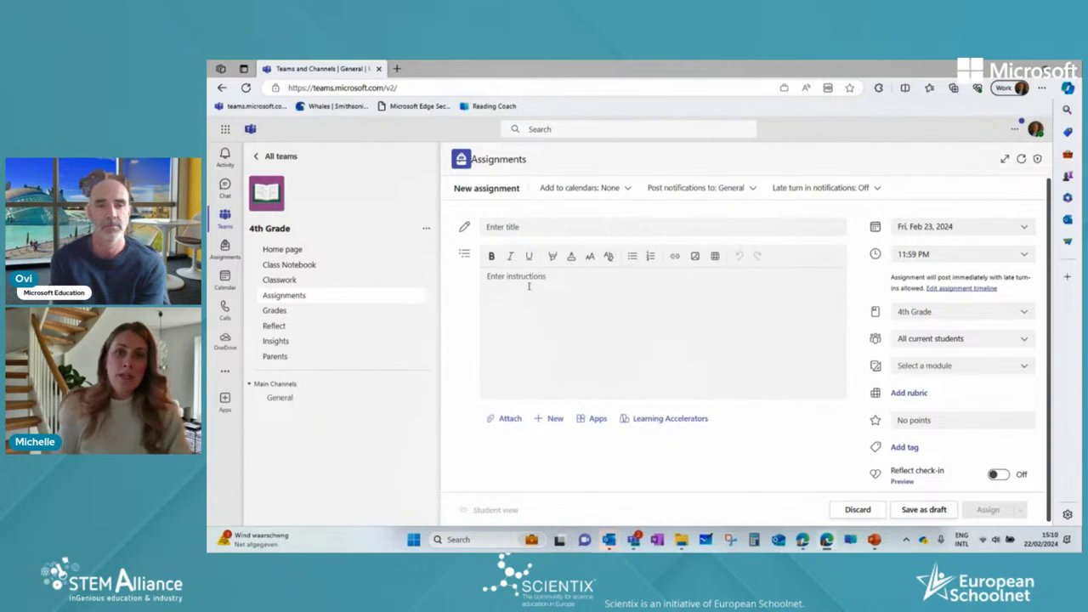
{"action": "left_click", "coordinate": [528, 227]}
{"action": "type", "text": "Read about S"}
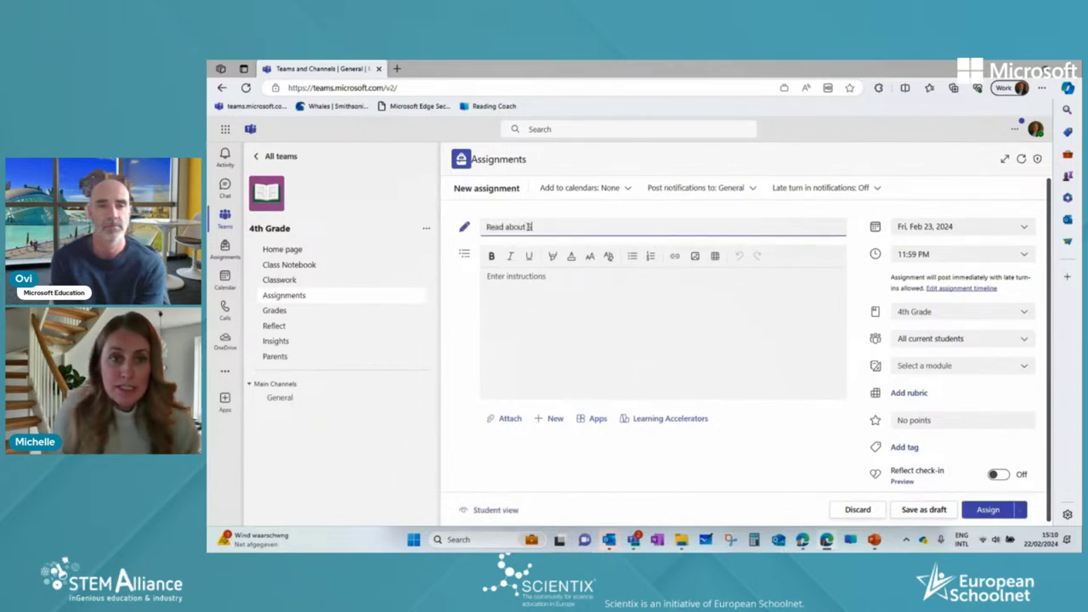
{"action": "type", "text": "pace!"}
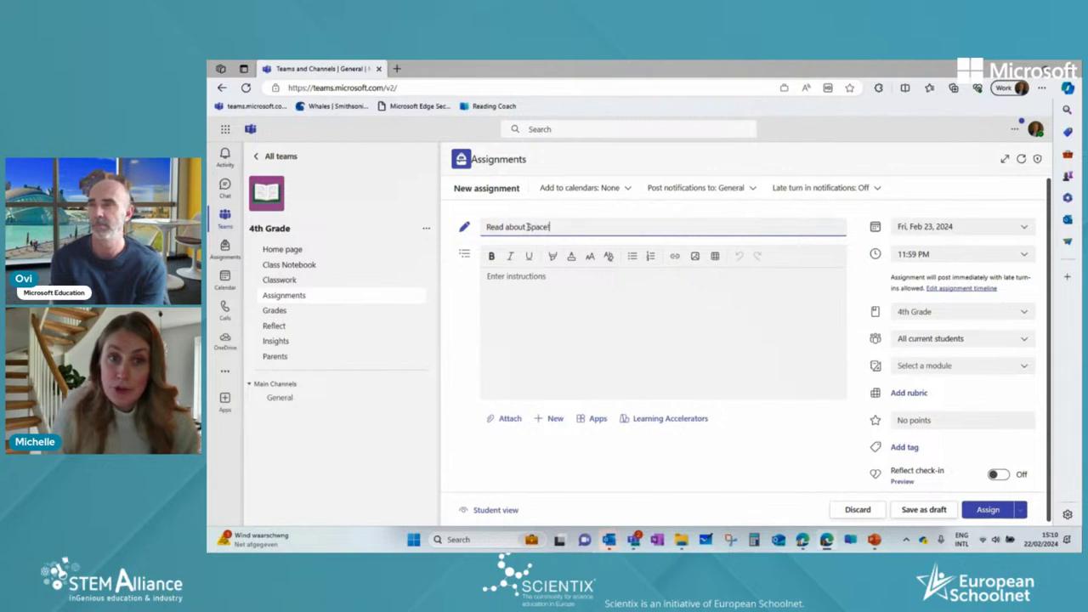
{"action": "left_click", "coordinate": [520, 276]}
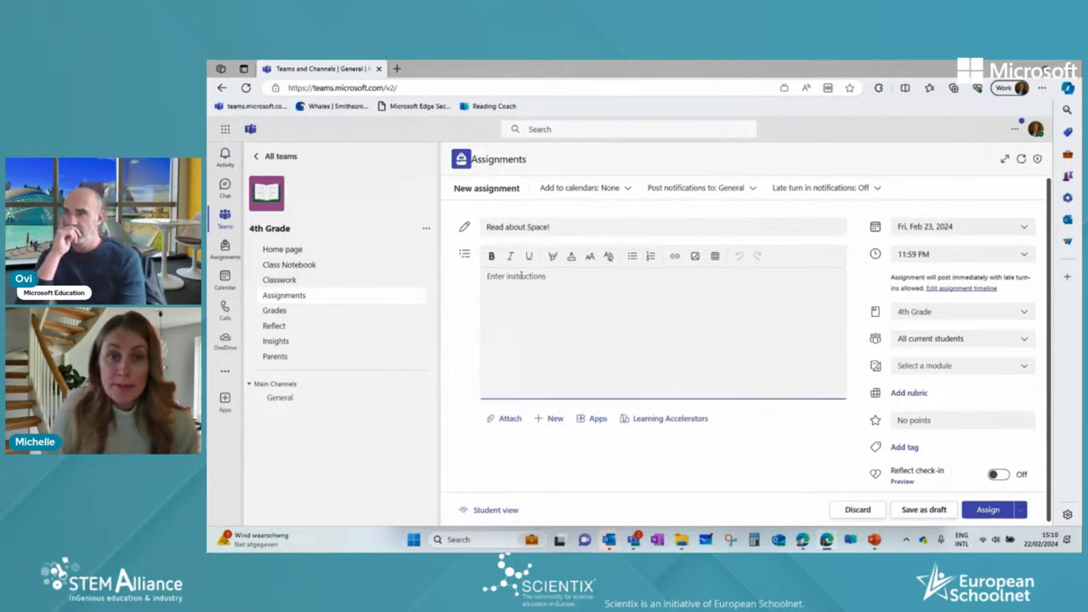
{"action": "type", "text": "Dear class! Today we are going on an exciting journey with Reading Coach! Together we dive into a story about space, where stars shine and planets rotate. After reading the story, I want you to answer three questions to show how well you understood it. Are you ready to become astronauts and learn more about the universe? Enjoy reading!"}
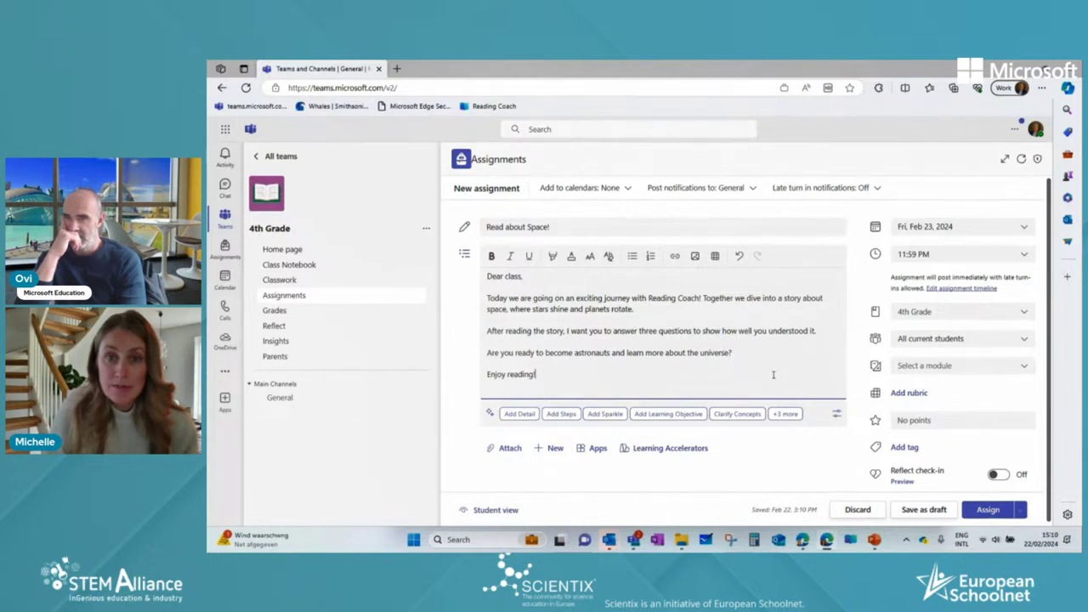
Step: Set the grade level for the AI instruction suggestions to Grade 4
{"action": "left_click", "coordinate": [837, 417]}
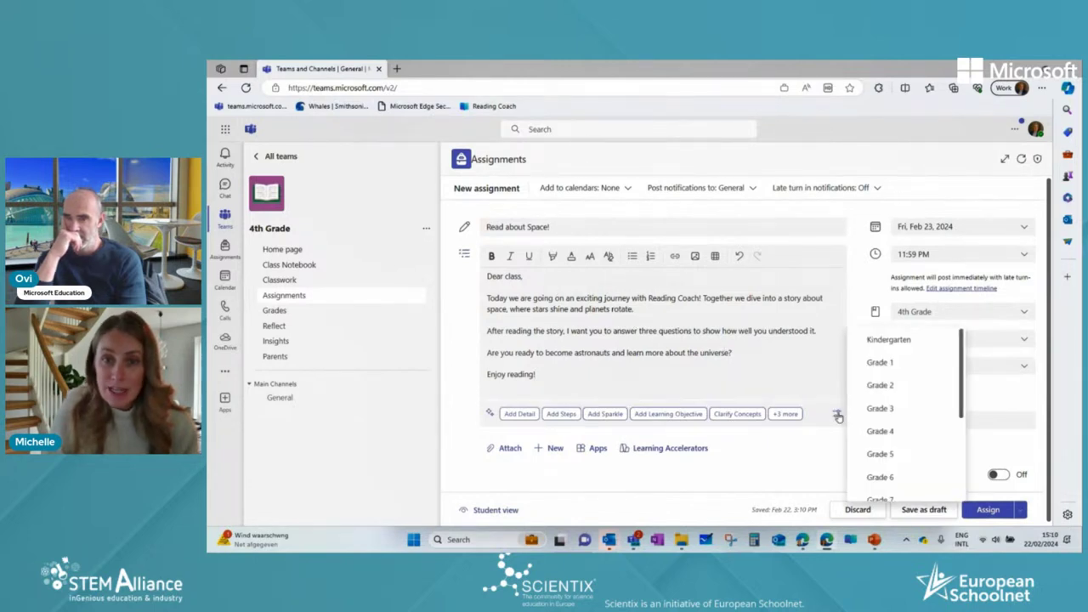
{"action": "mouse_move", "coordinate": [962, 371]}
{"action": "left_mouse_down"}
{"action": "mouse_move", "coordinate": [962, 434]}
{"action": "mouse_move", "coordinate": [962, 382]}
{"action": "left_mouse_up"}
{"action": "scroll", "coordinate": [883, 412], "scroll_direction": "up", "scroll_amount": 1}
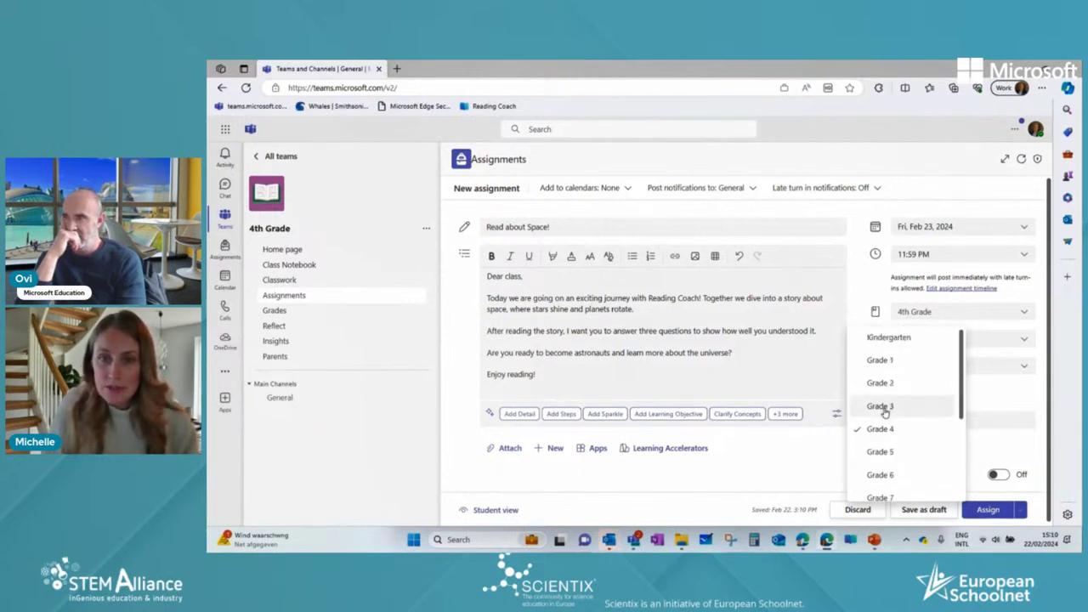
{"action": "left_click", "coordinate": [882, 424]}
{"action": "left_click", "coordinate": [776, 458]}
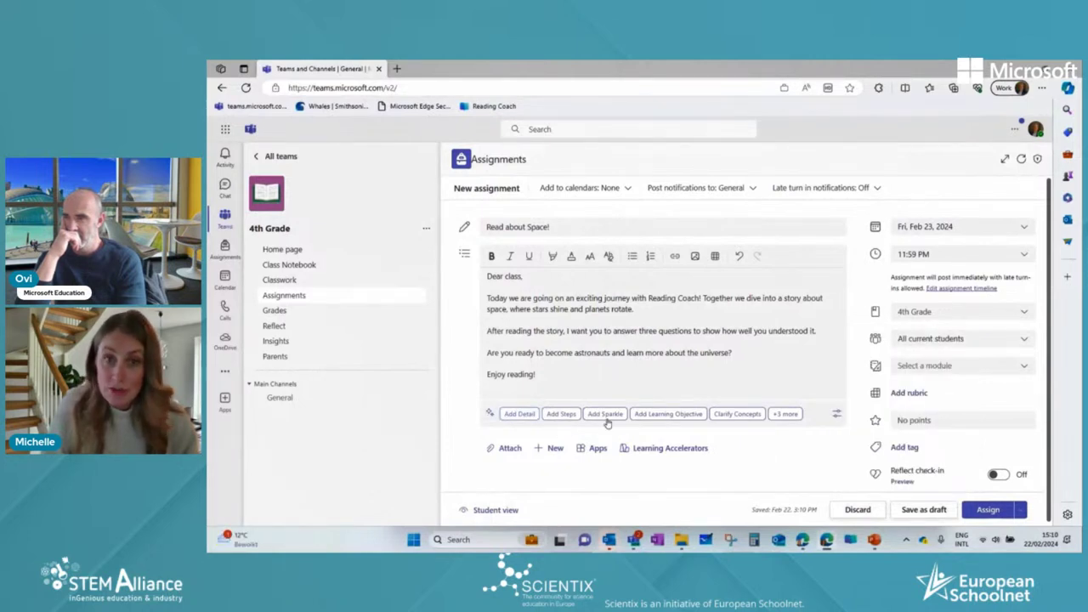
Step: Rewrite the assignment instructions with the Clarify Concepts suggestion, review the generated version and keep it
{"action": "left_click", "coordinate": [750, 416]}
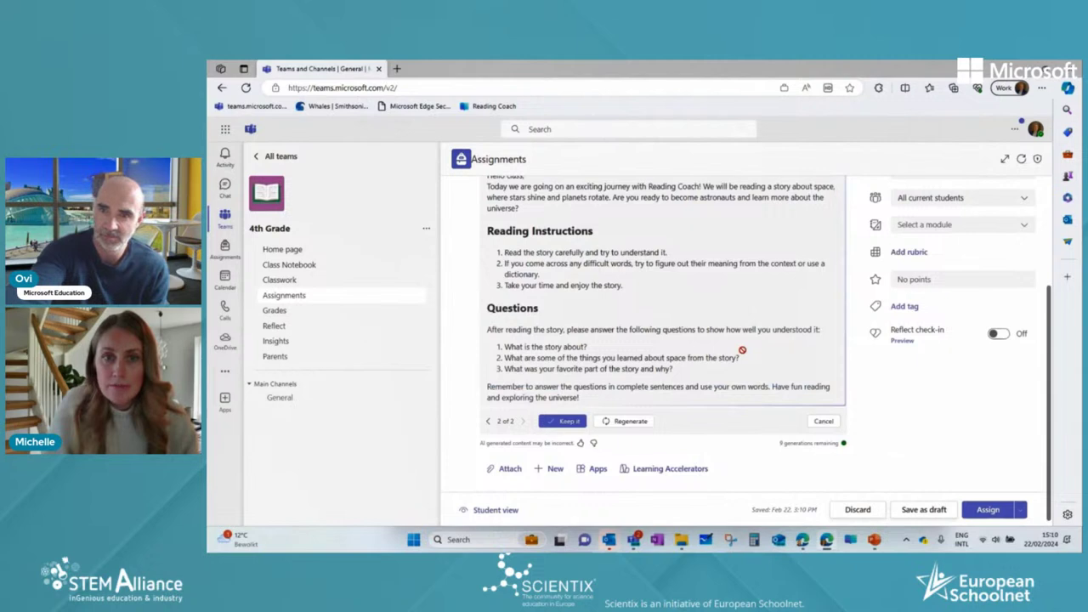
{"action": "left_click", "coordinate": [562, 398]}
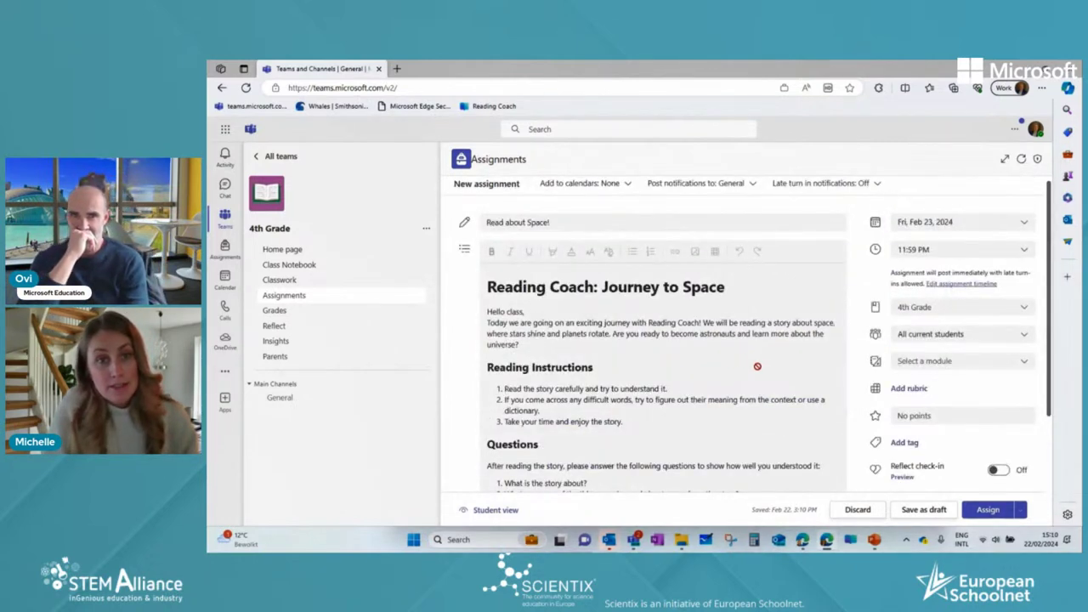
{"action": "scroll", "coordinate": [622, 368], "scroll_direction": "down", "scroll_amount": 1}
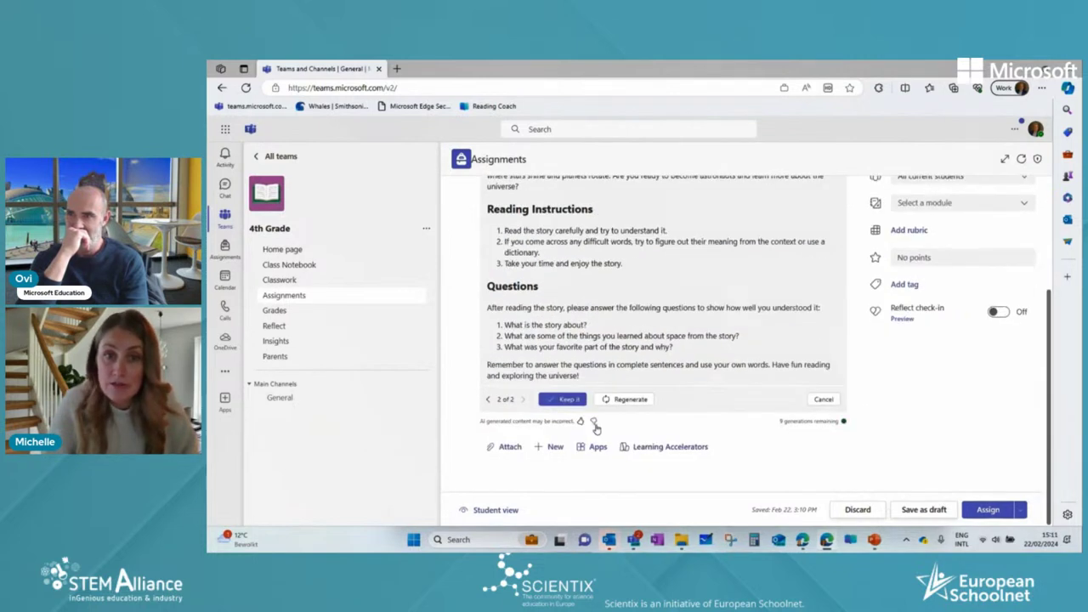
{"action": "left_click", "coordinate": [559, 400]}
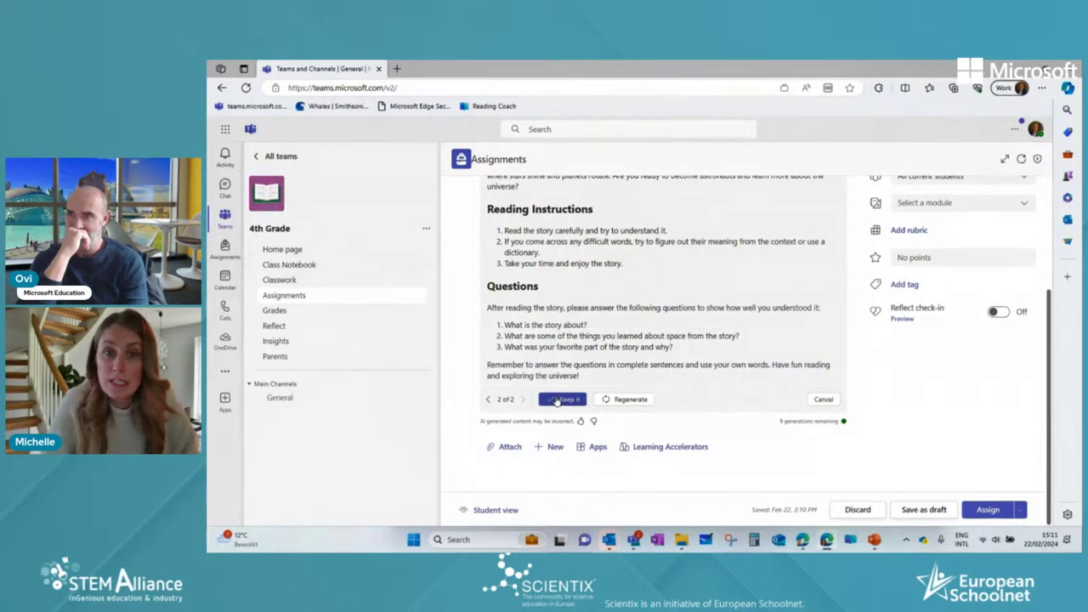
Step: Apply the Add Sparkle suggestion to the assignment instructions, keep the emoji version and look it over
{"action": "scroll", "coordinate": [607, 385], "scroll_direction": "down", "scroll_amount": 3}
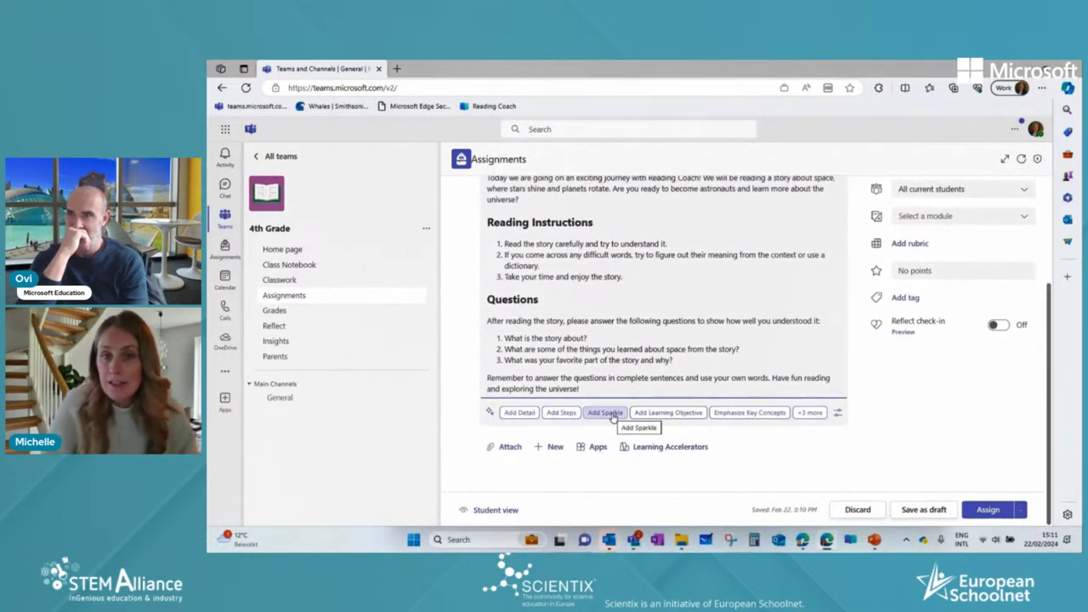
{"action": "left_click", "coordinate": [607, 413]}
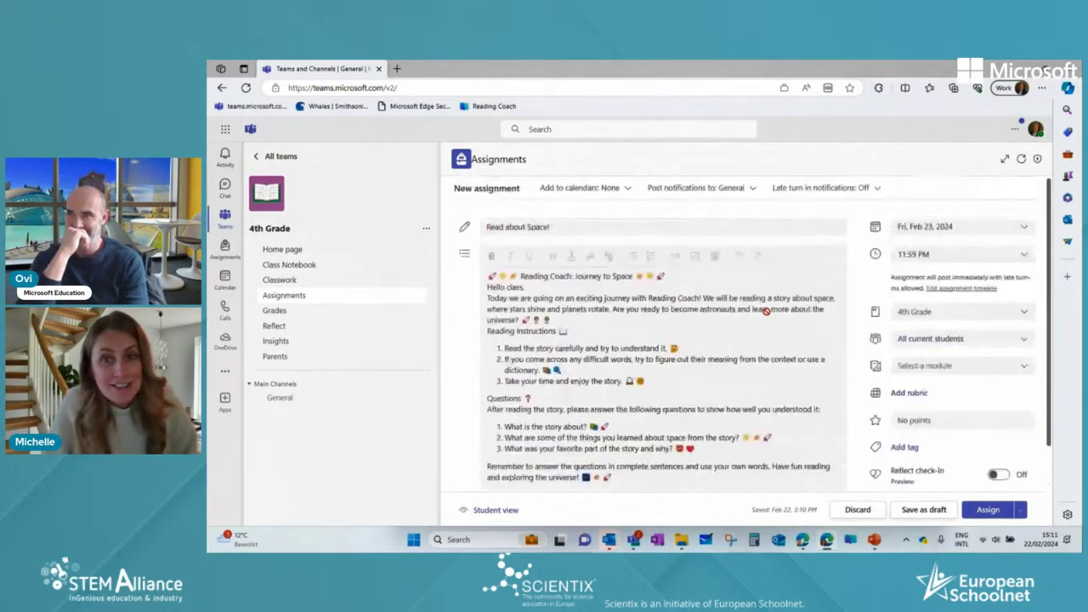
{"action": "scroll", "coordinate": [765, 311], "scroll_direction": "down", "scroll_amount": 1}
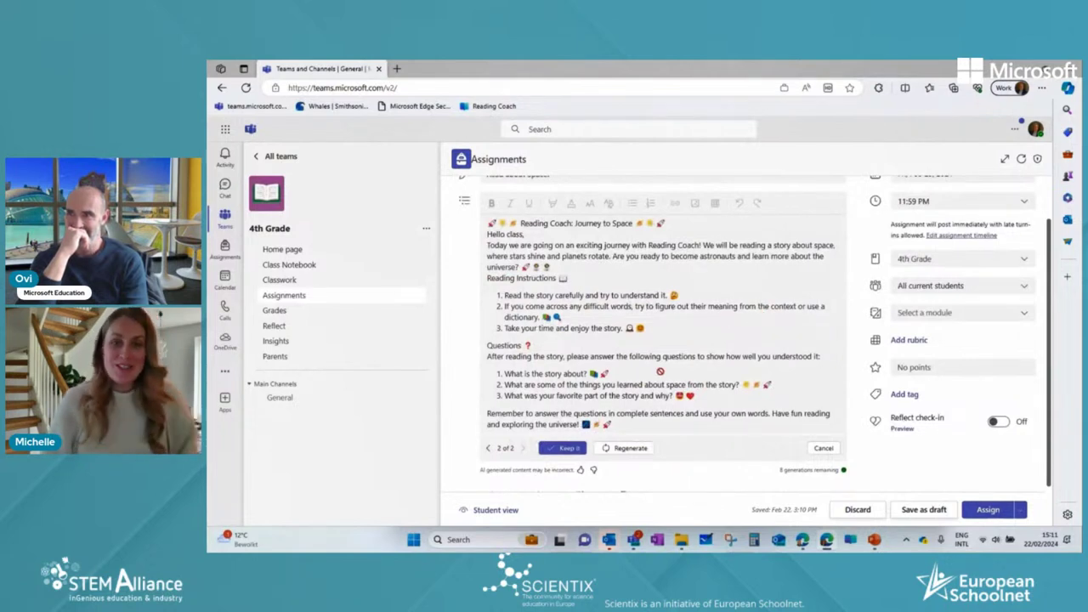
{"action": "left_click", "coordinate": [562, 448]}
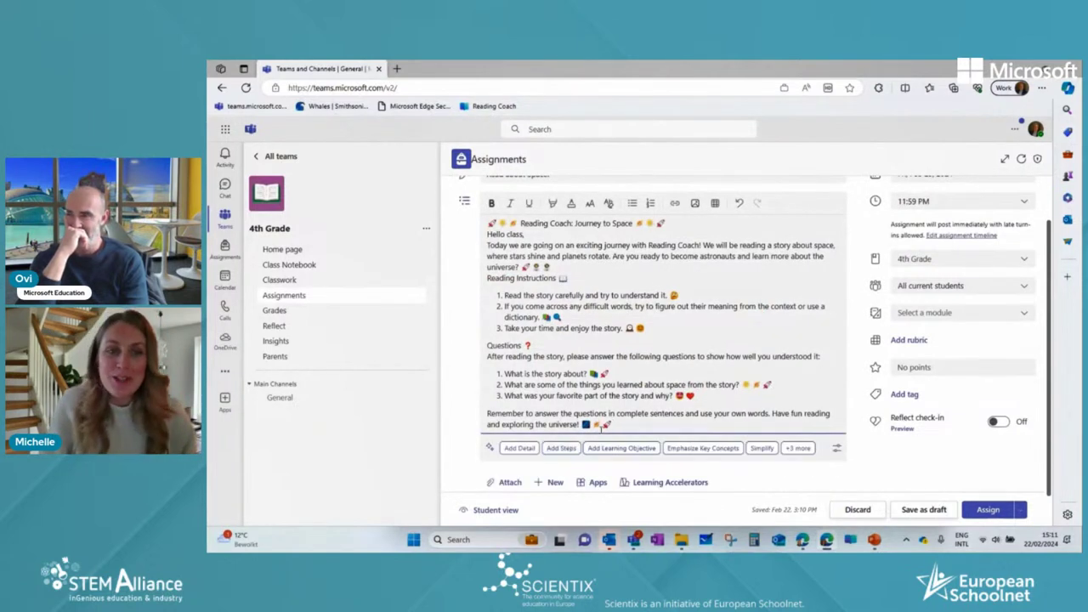
{"action": "scroll", "coordinate": [645, 316], "scroll_direction": "up", "scroll_amount": 1}
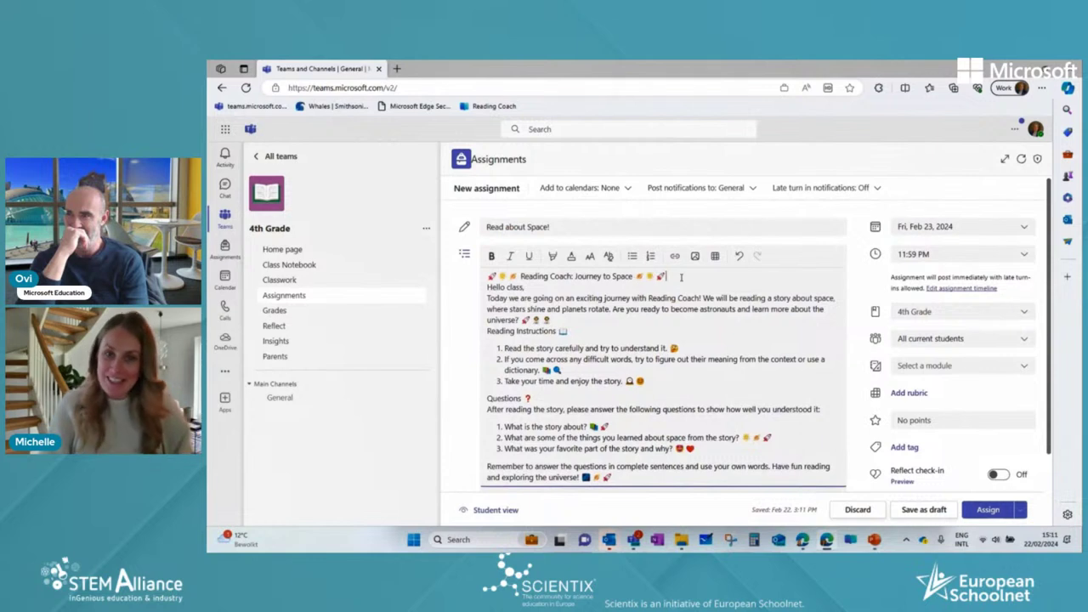
Step: Insert a blank line below the instructions' opening heading and make "Reading Coach: Journey to Space" bold
{"action": "key", "text": "Return"}
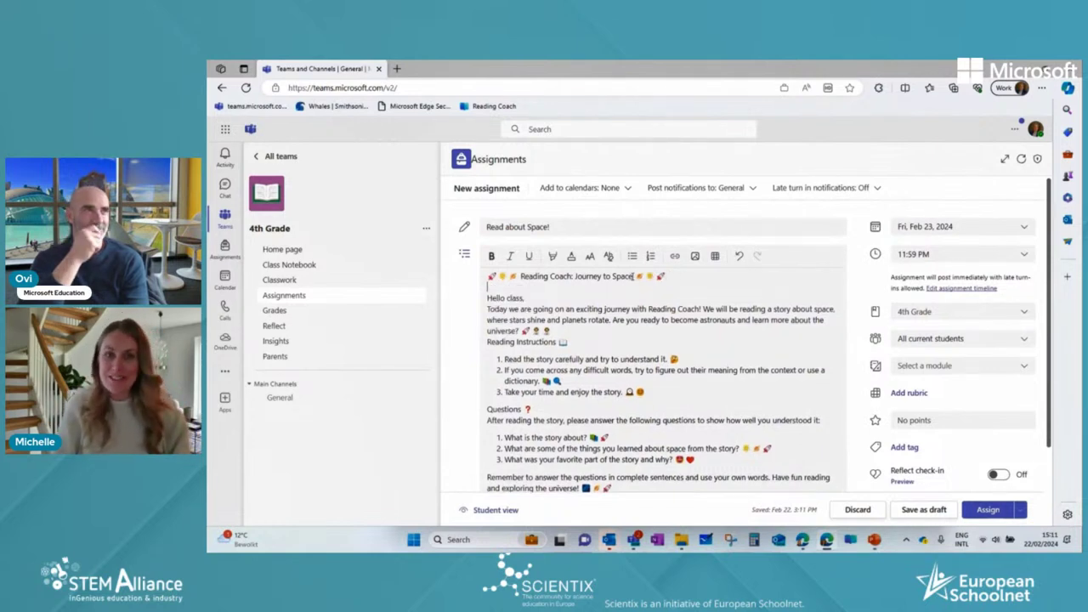
{"action": "left_click_drag", "start_coordinate": [633, 276], "coordinate": [531, 276]}
{"action": "left_click", "coordinate": [491, 256]}
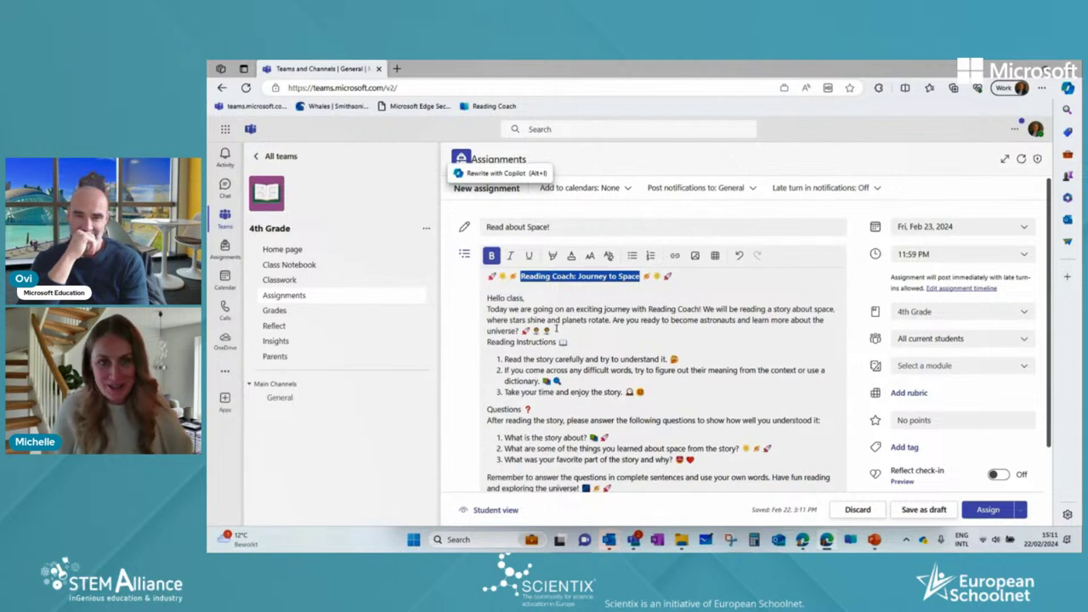
Step: Delete the last emoji after "universe?" in the introduction and insert a blank line before the Reading Instructions heading
{"action": "left_click", "coordinate": [558, 331]}
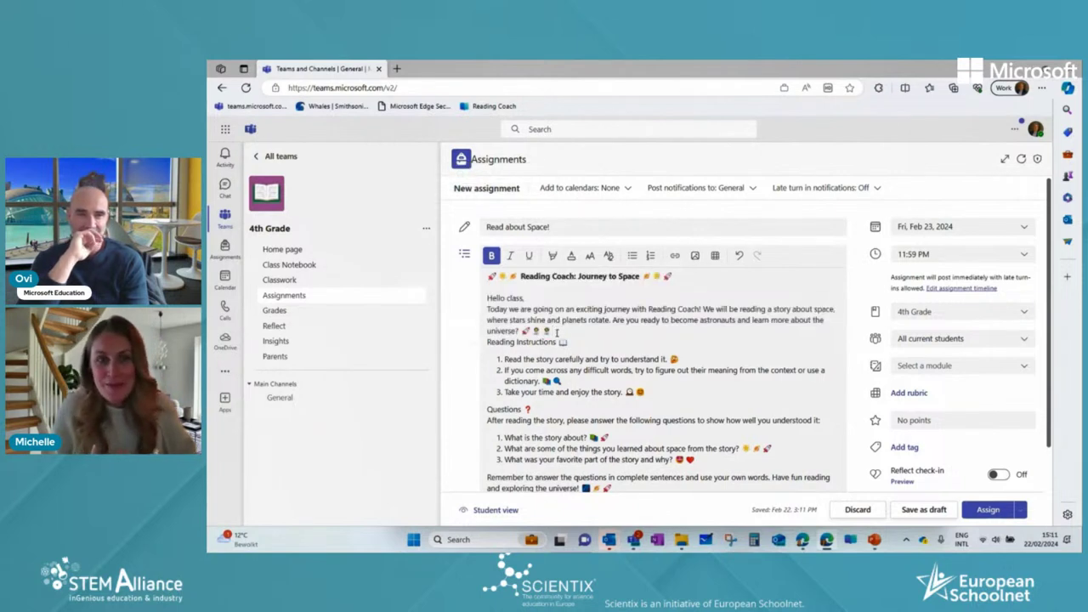
{"action": "key", "text": "BackSpace"}
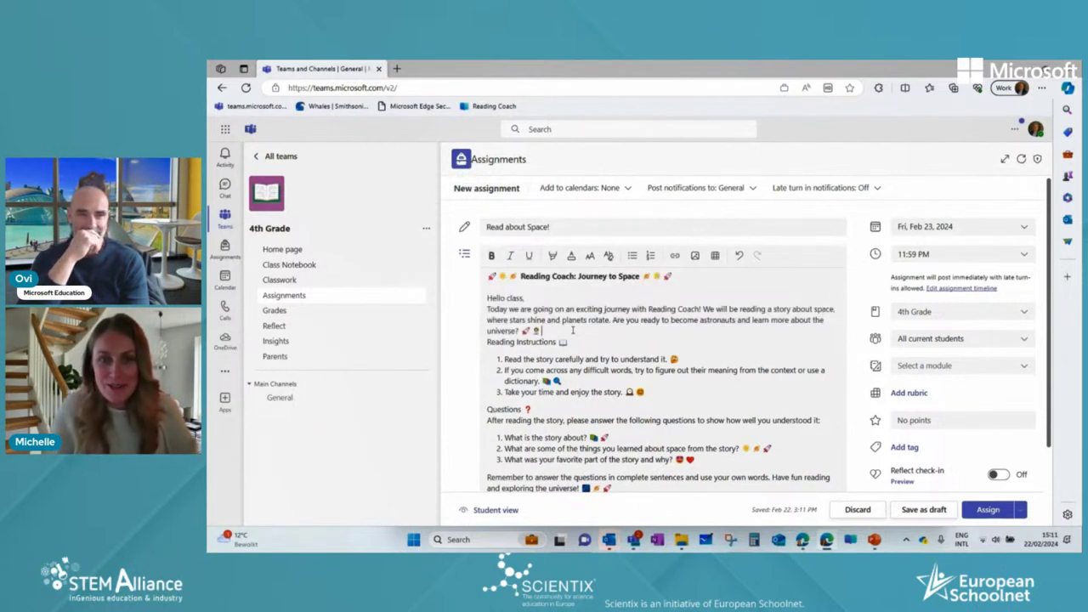
{"action": "key", "text": "Return"}
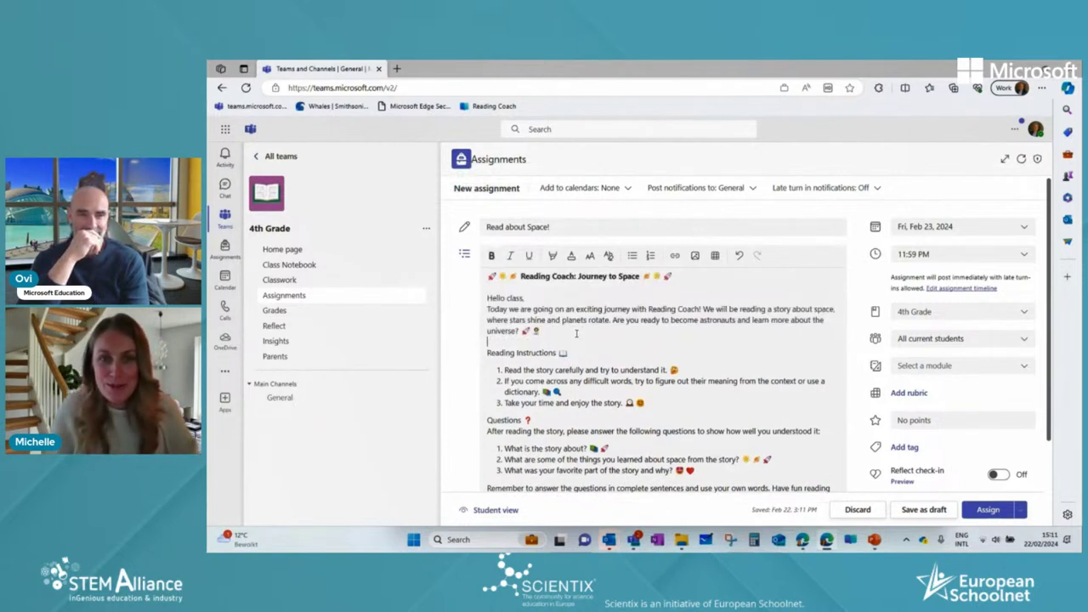
Step: Remove the emojis from the ends of the three numbered items under Reading Instructions
{"action": "left_click", "coordinate": [693, 370]}
{"action": "left_click", "coordinate": [570, 392]}
{"action": "key", "text": "BackSpace"}
{"action": "key", "text": "BackSpace"}
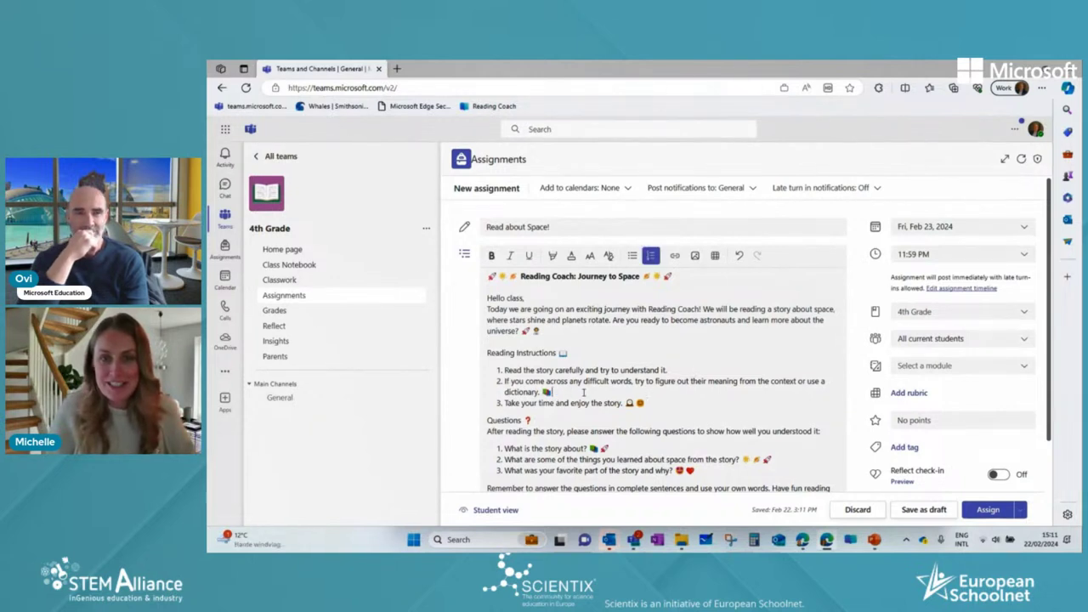
{"action": "left_click", "coordinate": [658, 405]}
{"action": "key", "text": "BackSpace"}
{"action": "key", "text": "BackSpace"}
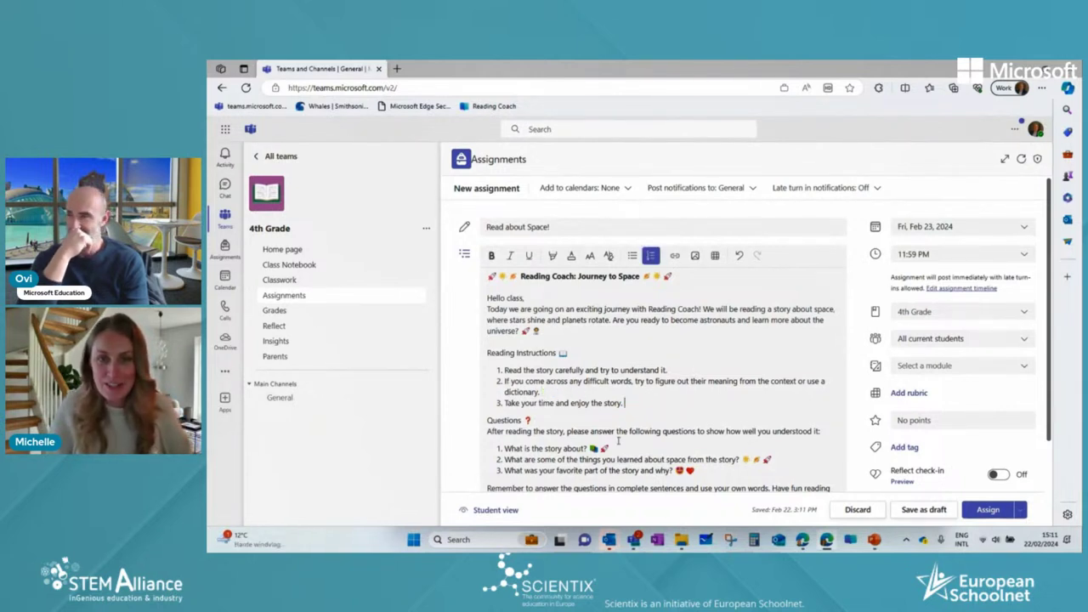
Step: Remove the emojis from the ends of the three numbered items under Questions
{"action": "scroll", "coordinate": [618, 440], "scroll_direction": "down", "scroll_amount": 1}
{"action": "key", "text": "BackSpace"}
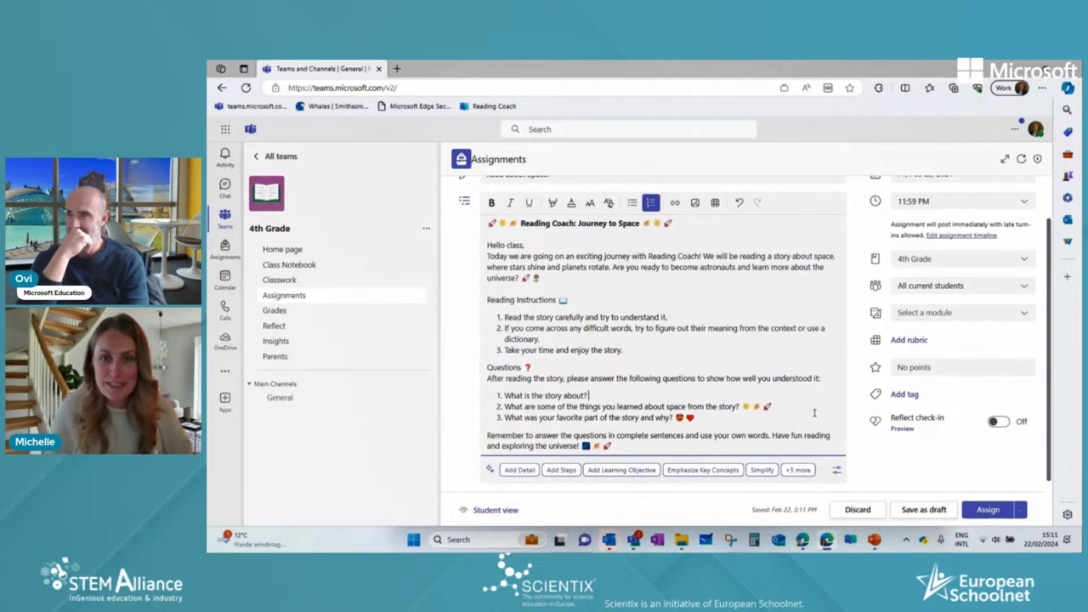
{"action": "left_click", "coordinate": [773, 406]}
{"action": "key", "text": "BackSpace"}
{"action": "key", "text": "BackSpace"}
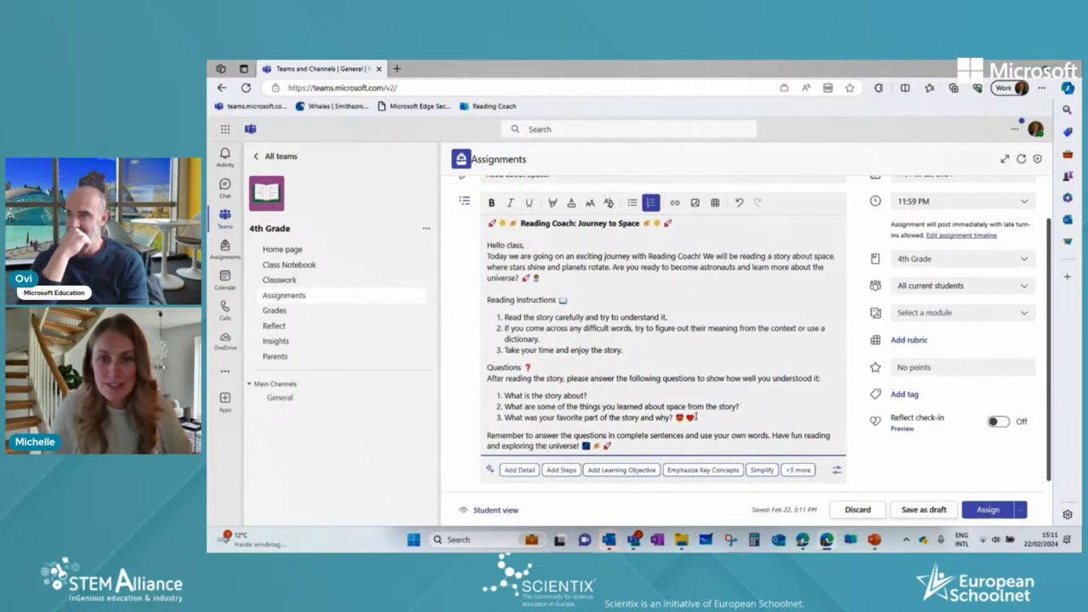
{"action": "left_click", "coordinate": [695, 417]}
{"action": "key", "text": "BackSpace"}
{"action": "key", "text": "BackSpace"}
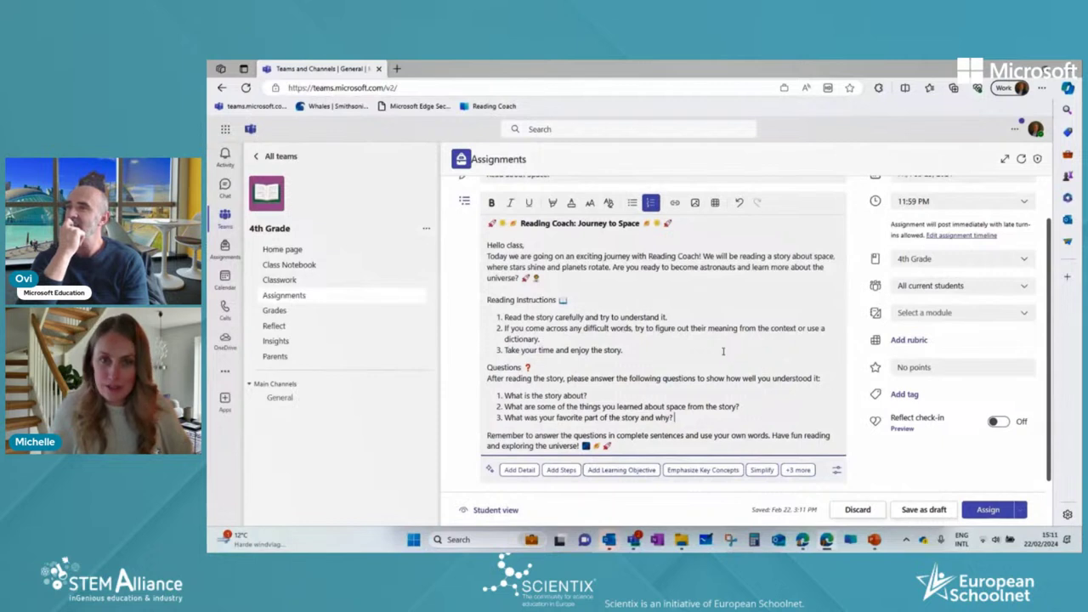
Step: Add the Reading Progress Learning Accelerator to the assignment and open the custom reading passage generator
{"action": "scroll", "coordinate": [722, 356], "scroll_direction": "down", "scroll_amount": 1}
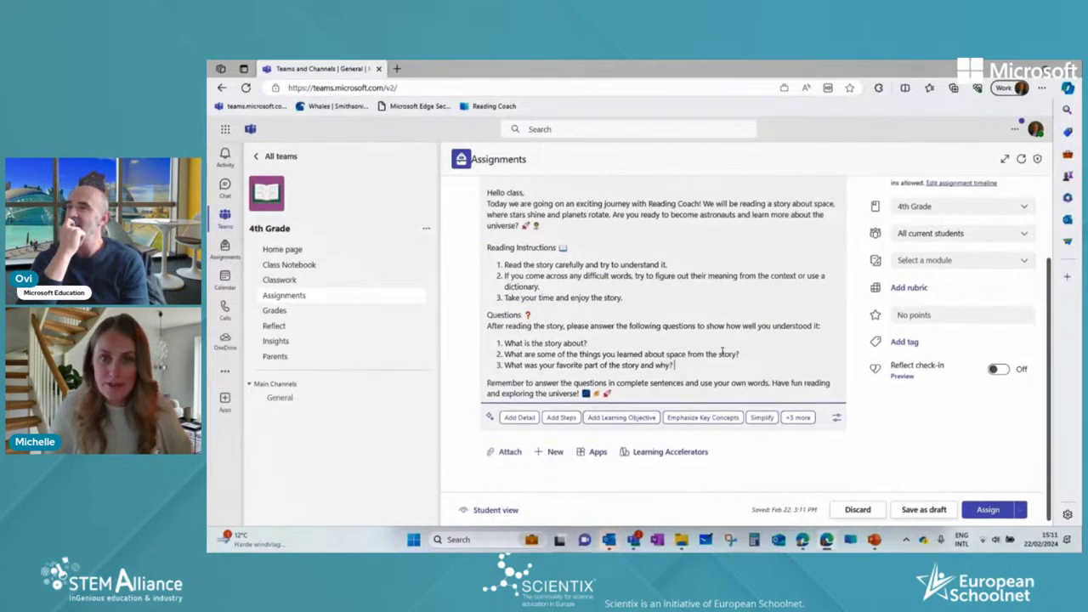
{"action": "left_click", "coordinate": [677, 456]}
{"action": "left_click", "coordinate": [695, 359]}
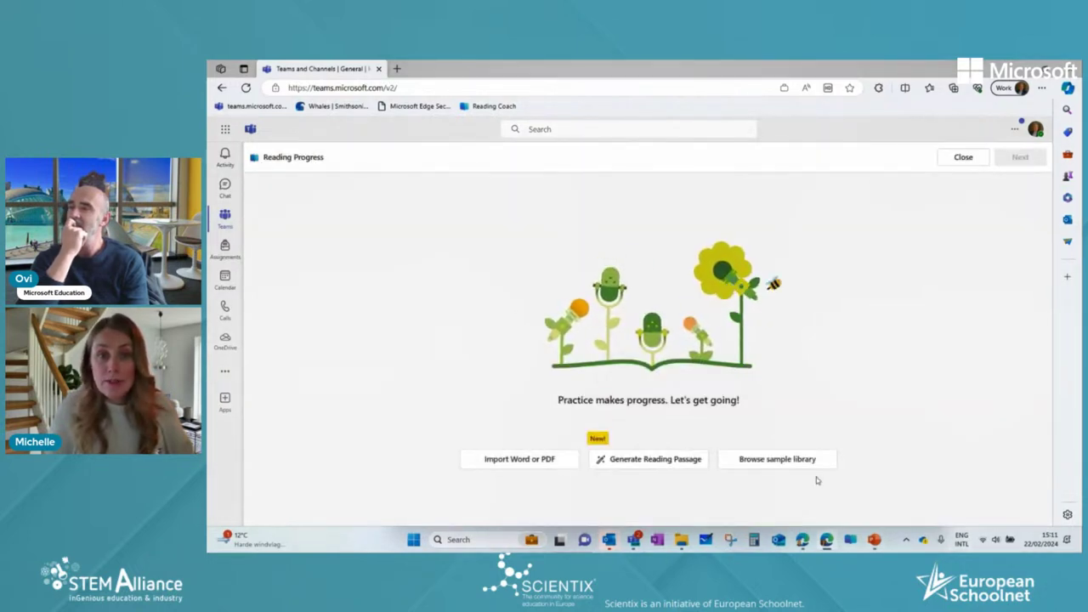
{"action": "left_click", "coordinate": [696, 464]}
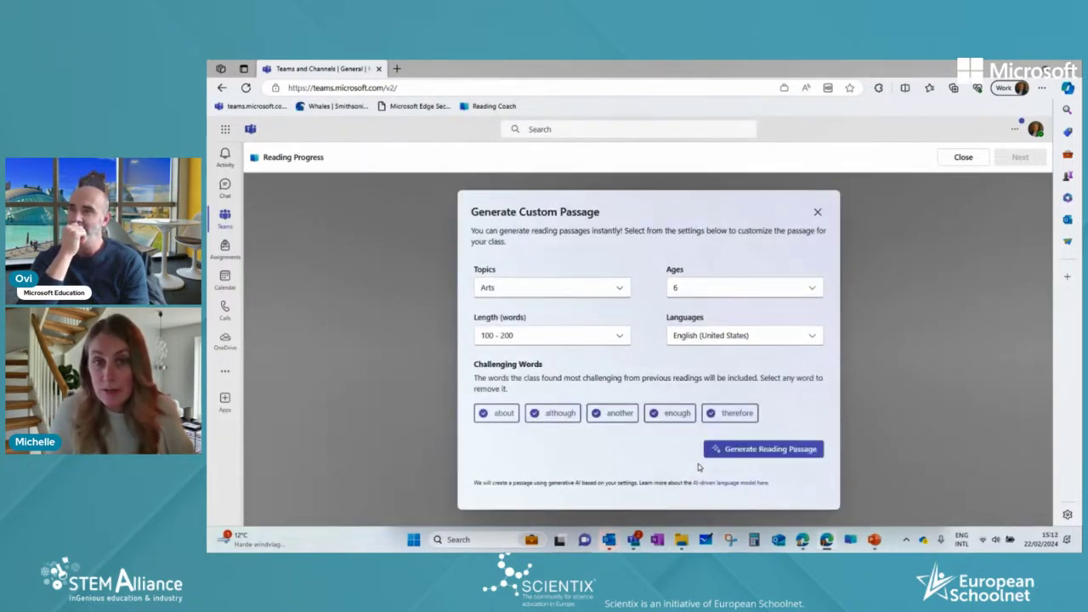
Step: Set the custom passage's topic to Space and the age to 9
{"action": "left_click", "coordinate": [621, 290]}
{"action": "left_click_drag", "start_coordinate": [625, 322], "coordinate": [624, 367]}
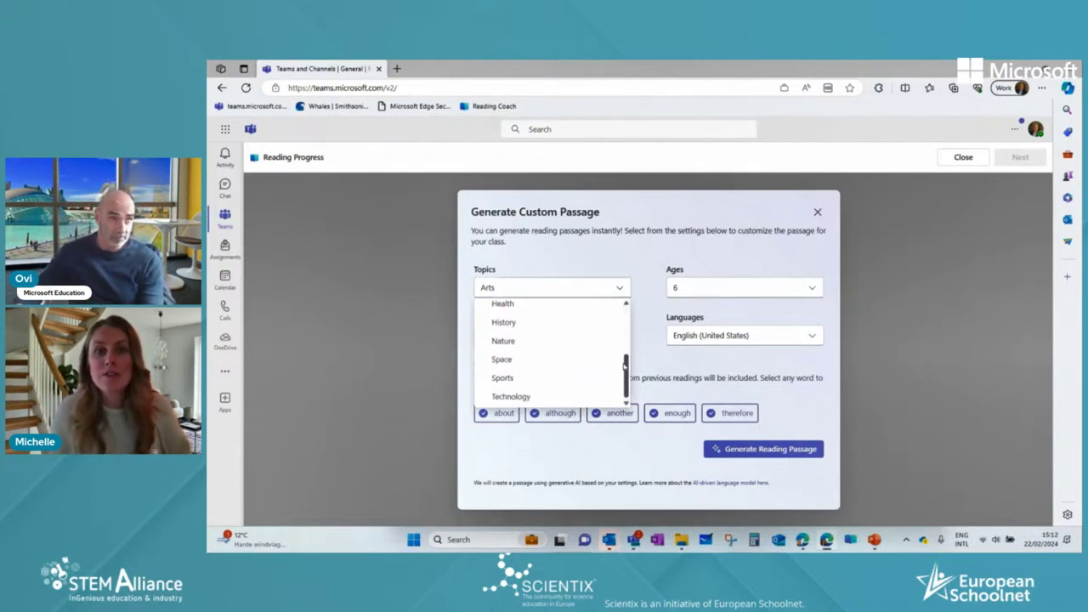
{"action": "left_click", "coordinate": [577, 360]}
{"action": "left_click", "coordinate": [809, 289]}
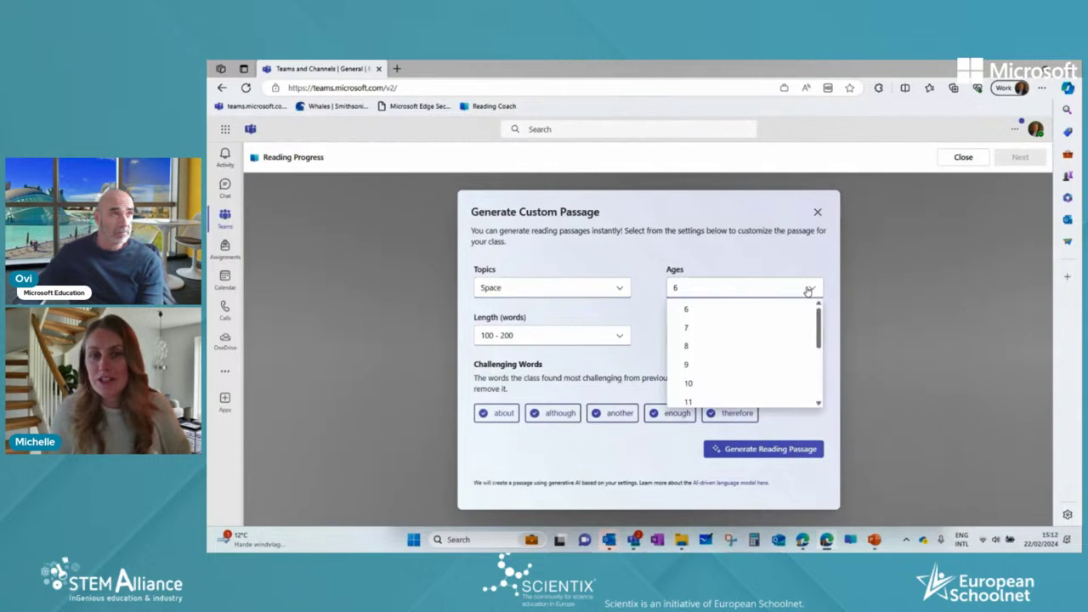
{"action": "left_click", "coordinate": [744, 365]}
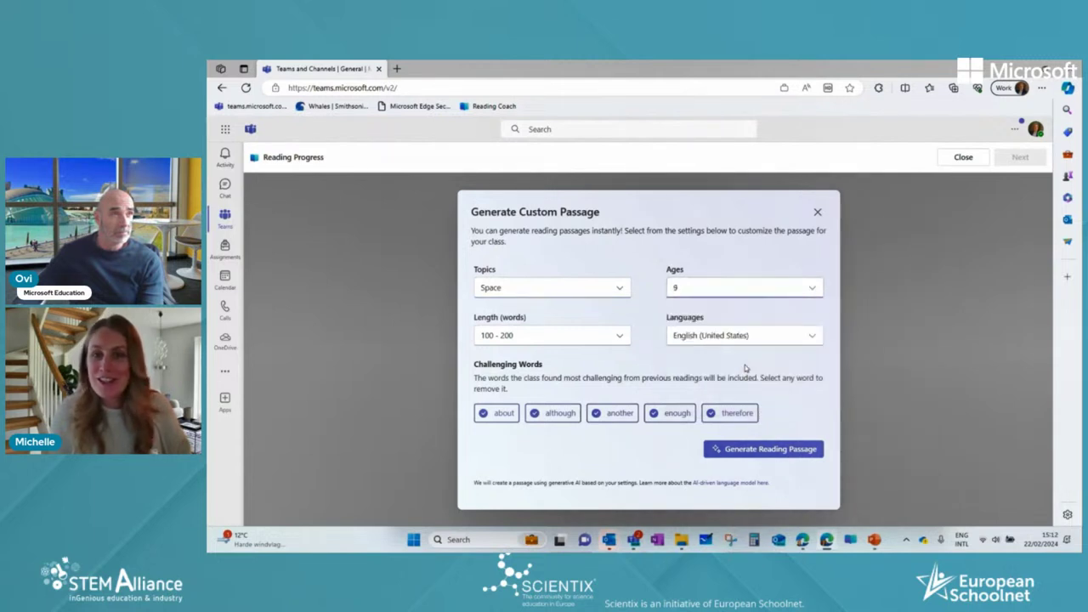
Step: Choose a passage length of 100 - 200 words and check the available languages, keeping English (United States)
{"action": "left_click", "coordinate": [622, 337]}
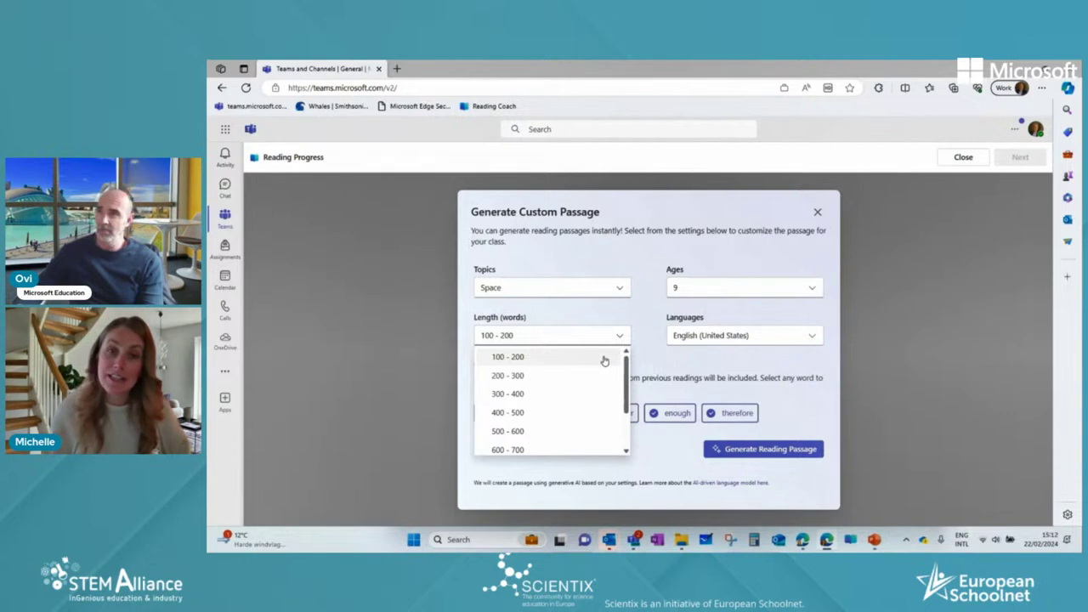
{"action": "left_click", "coordinate": [606, 357]}
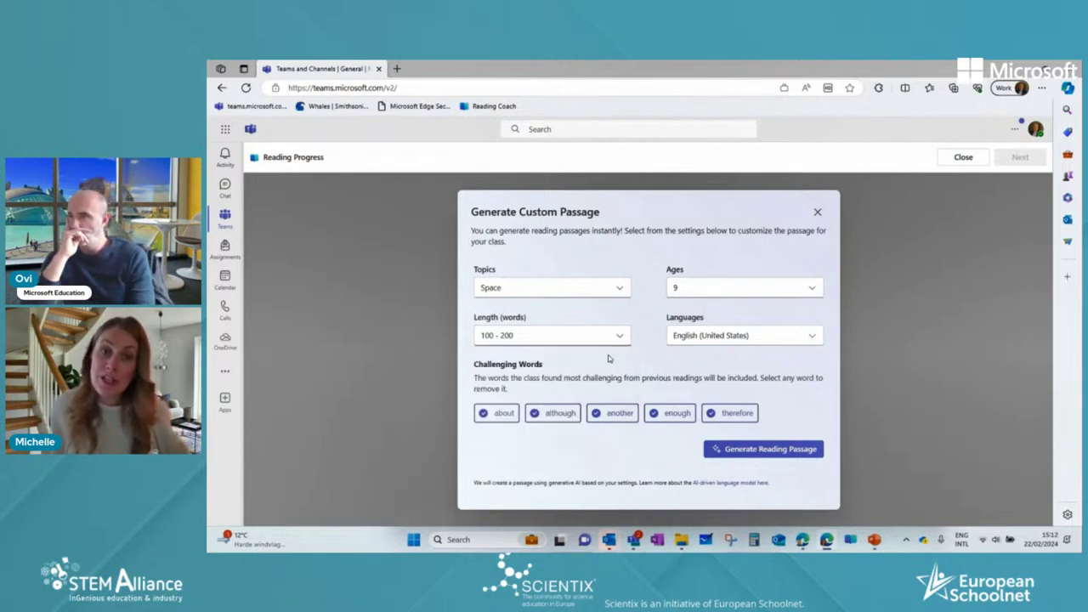
{"action": "left_click", "coordinate": [808, 338]}
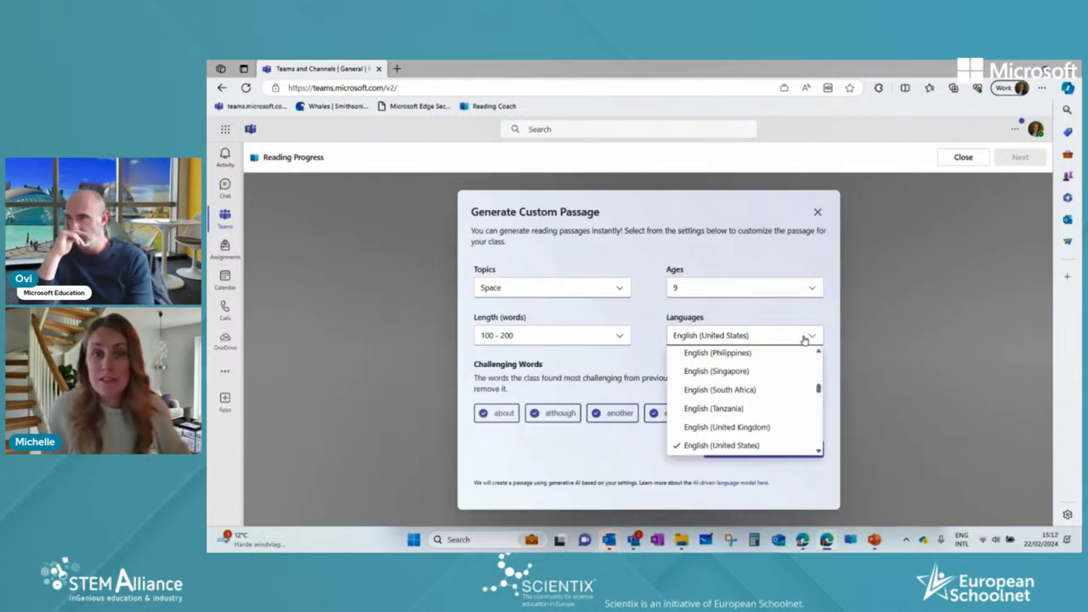
{"action": "left_click", "coordinate": [807, 338]}
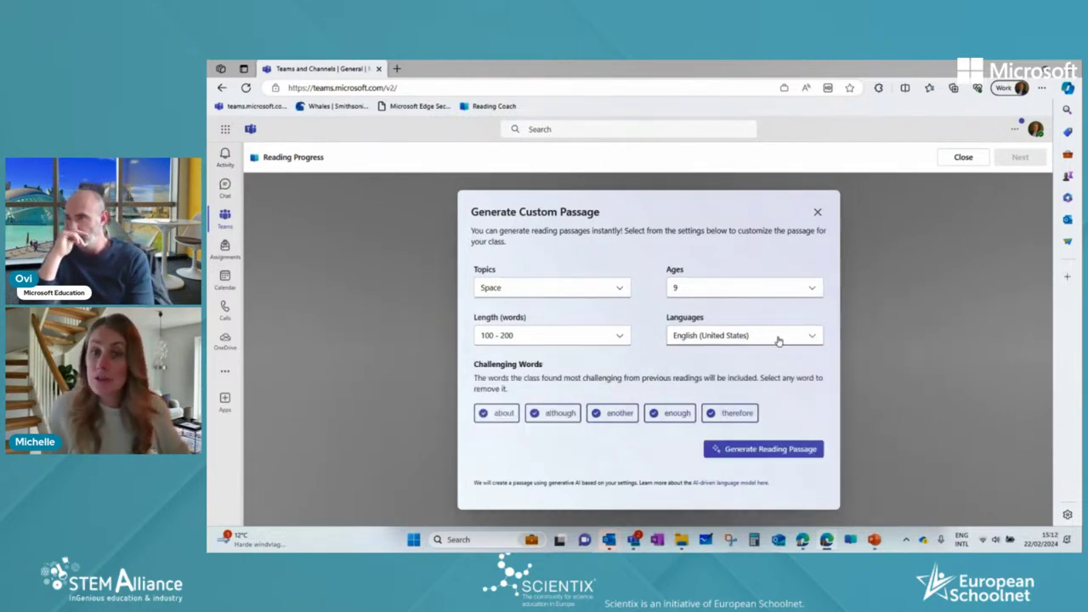
Step: Exclude the challenging words "about", "another" and "enough", and generate the reading passage
{"action": "left_click", "coordinate": [500, 416]}
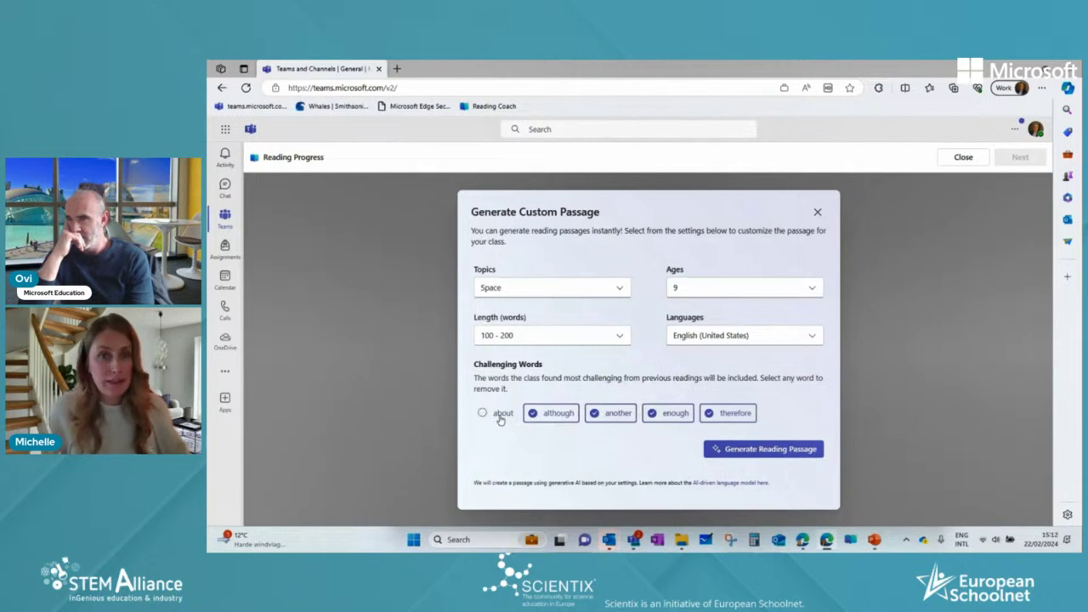
{"action": "left_click", "coordinate": [599, 415]}
{"action": "left_click", "coordinate": [669, 415]}
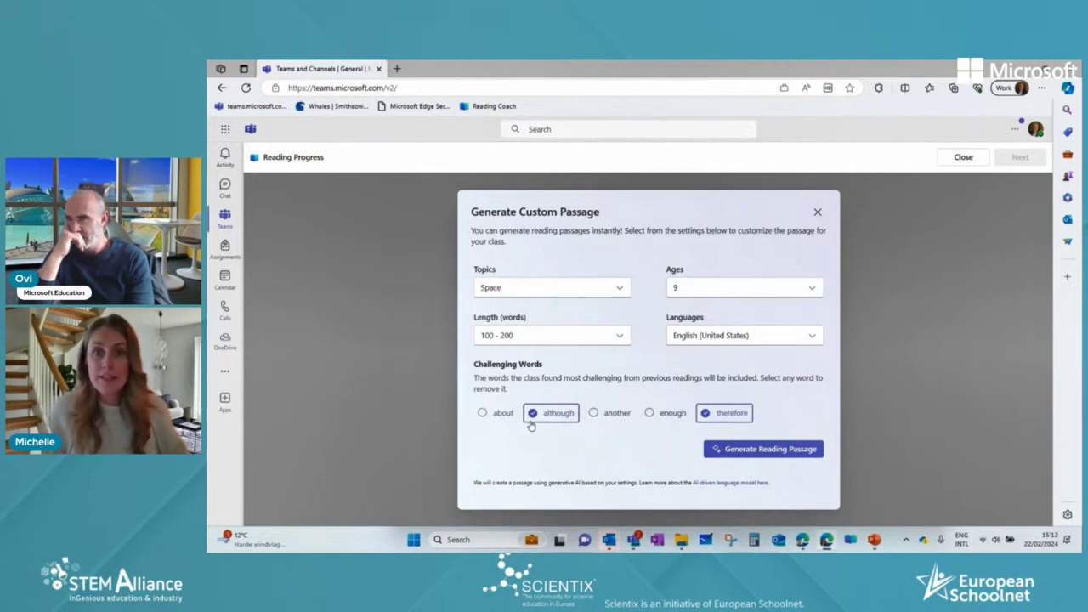
{"action": "left_click", "coordinate": [790, 453]}
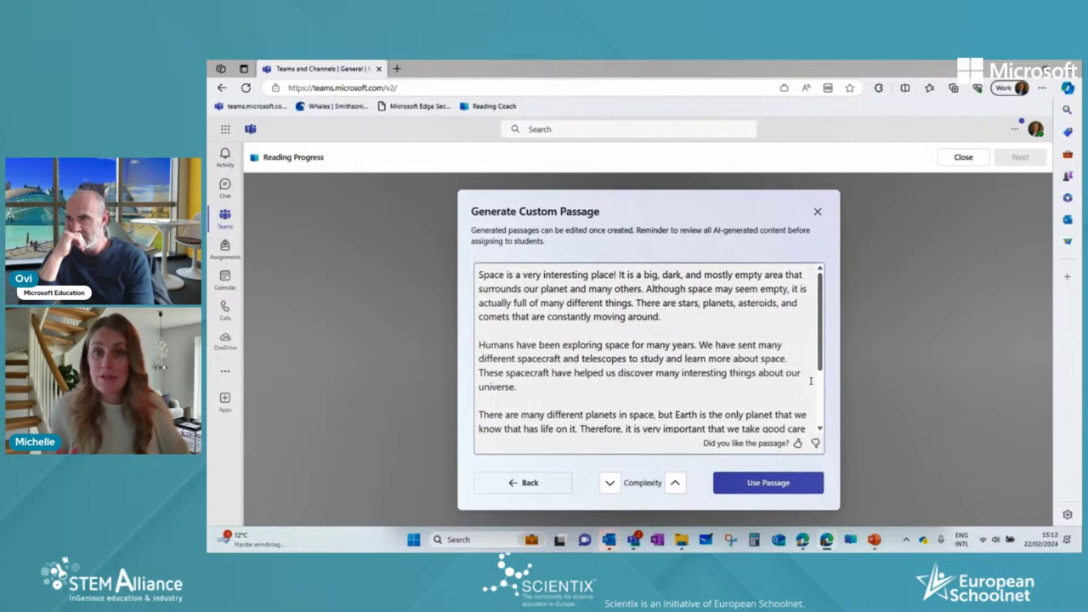
Step: Read through the generated space passage and use it for the Reading Progress assignment
{"action": "scroll", "coordinate": [811, 381], "scroll_direction": "down", "scroll_amount": 1}
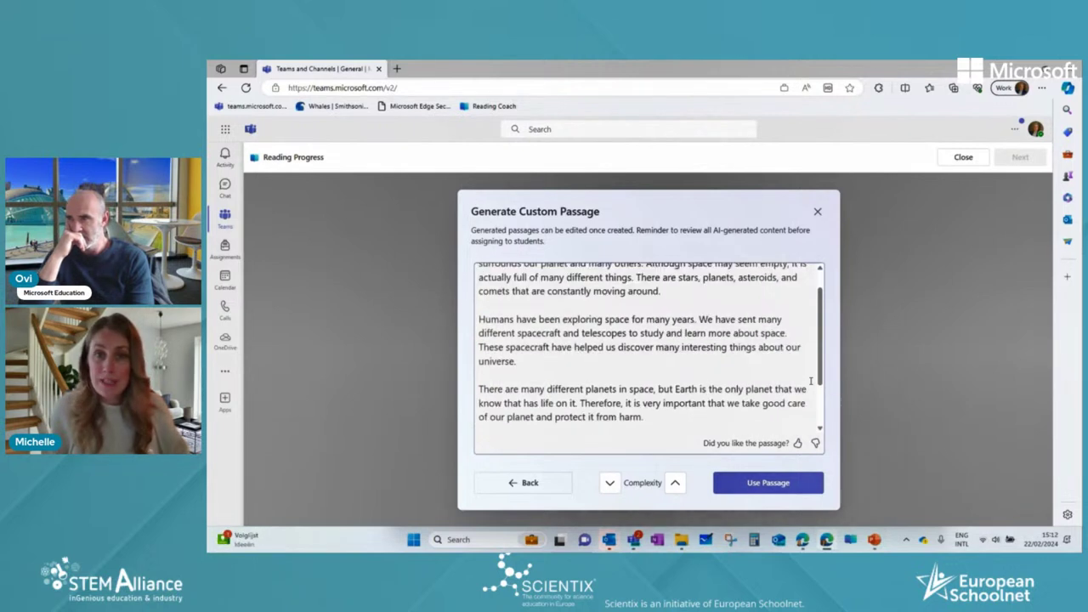
{"action": "scroll", "coordinate": [811, 380], "scroll_direction": "down", "scroll_amount": 1}
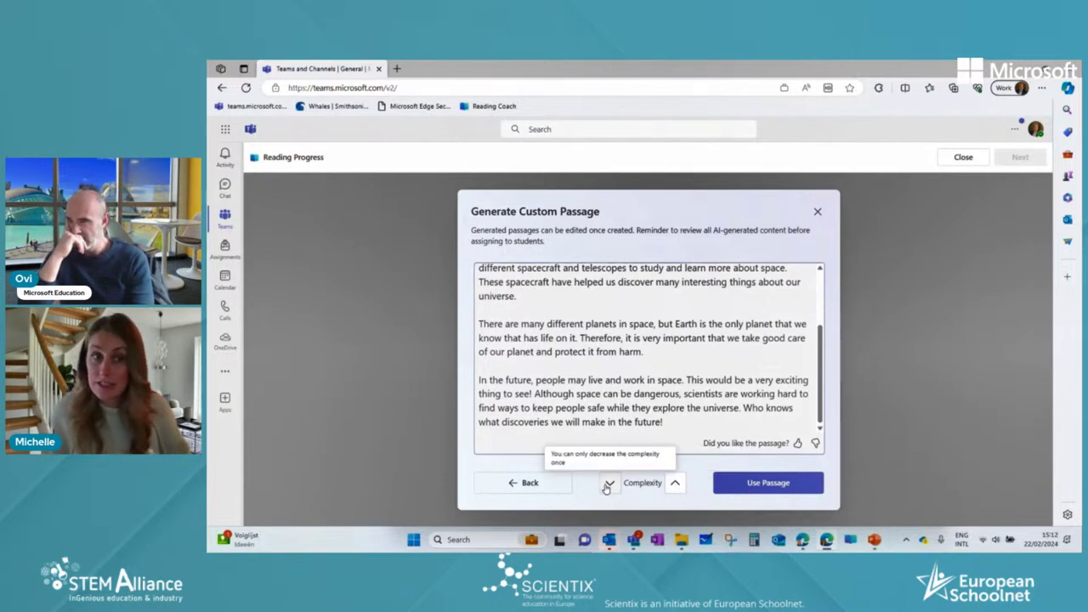
{"action": "left_click", "coordinate": [758, 486]}
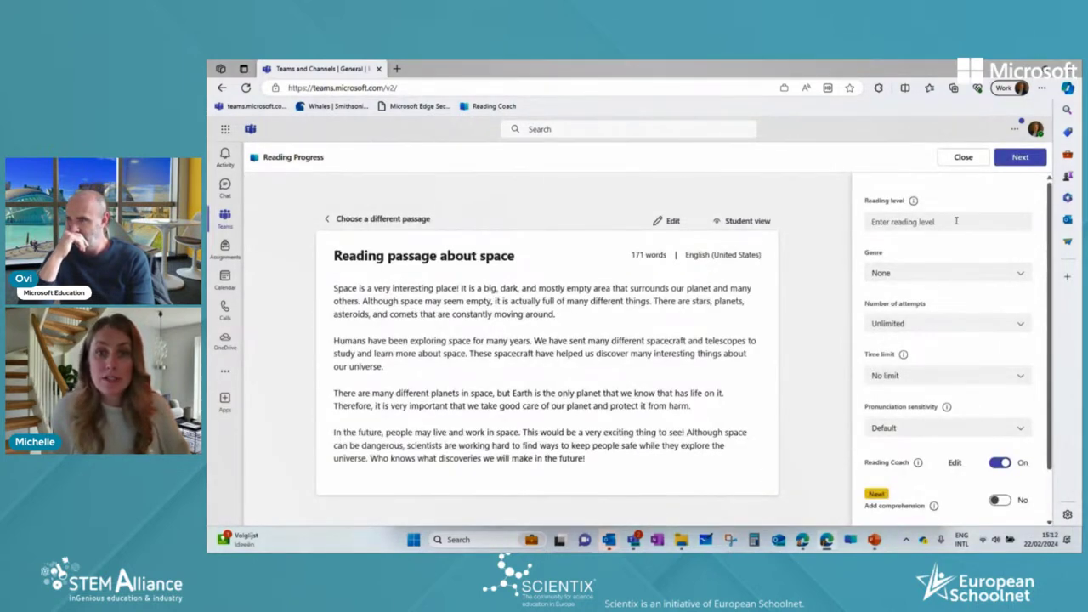
Step: Examine the Reading Progress options for genre, number of attempts, time limit, pronunciation sensitivity and comprehension questions, keeping attempts at Unlimited
{"action": "left_click", "coordinate": [1017, 274]}
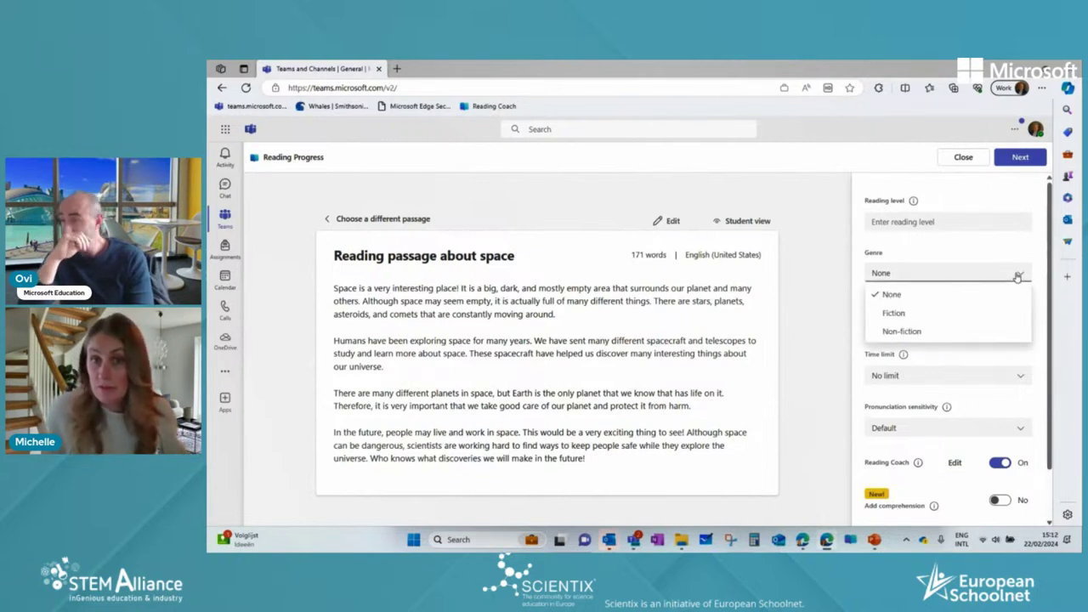
{"action": "left_click", "coordinate": [1017, 276]}
{"action": "left_click", "coordinate": [1022, 327]}
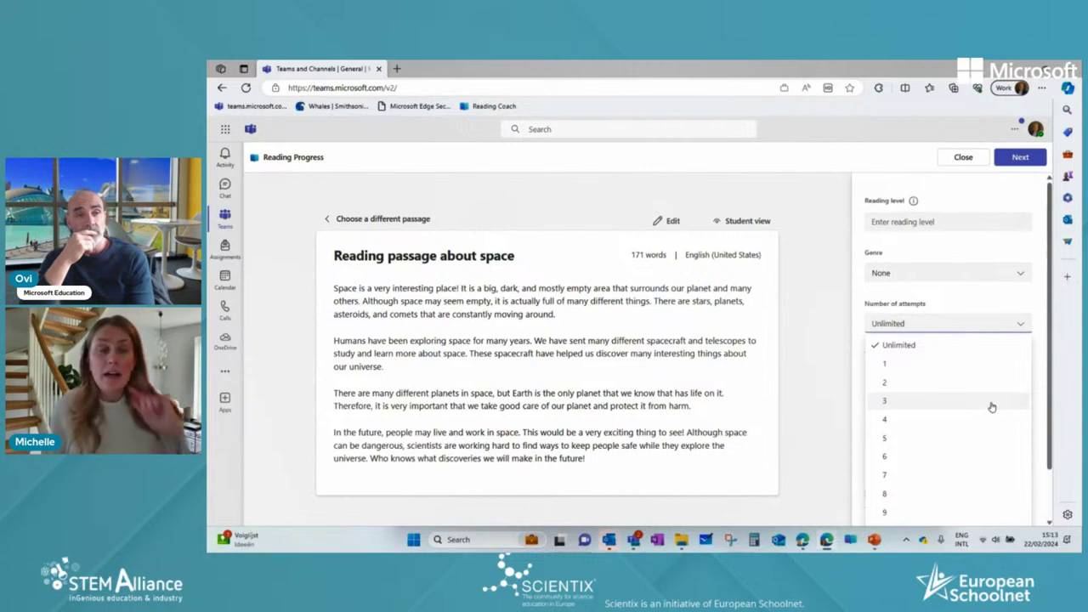
{"action": "left_click", "coordinate": [990, 345]}
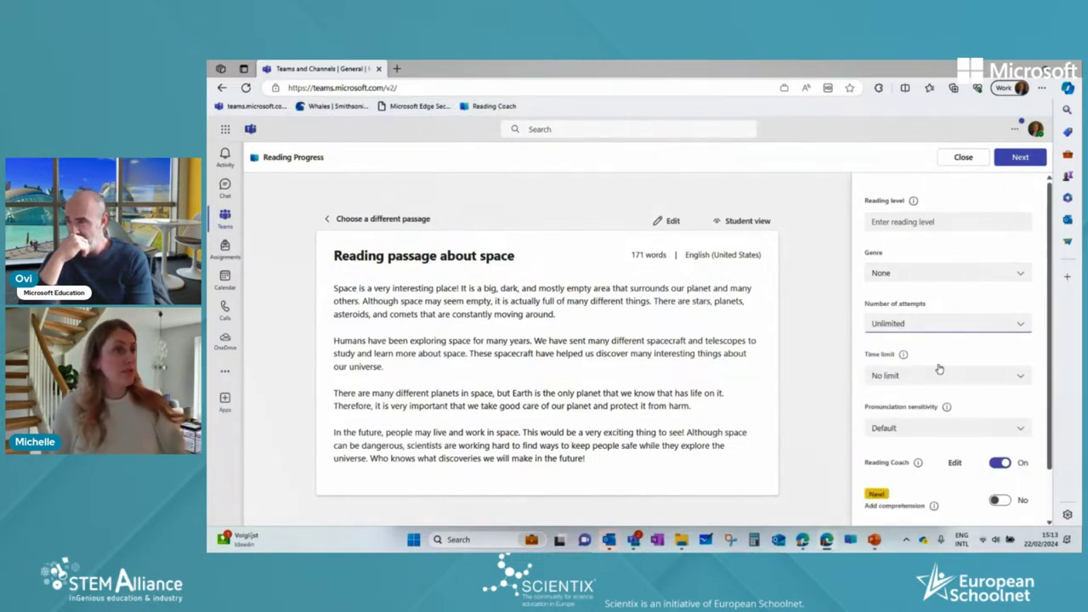
{"action": "mouse_move", "coordinate": [902, 361]}
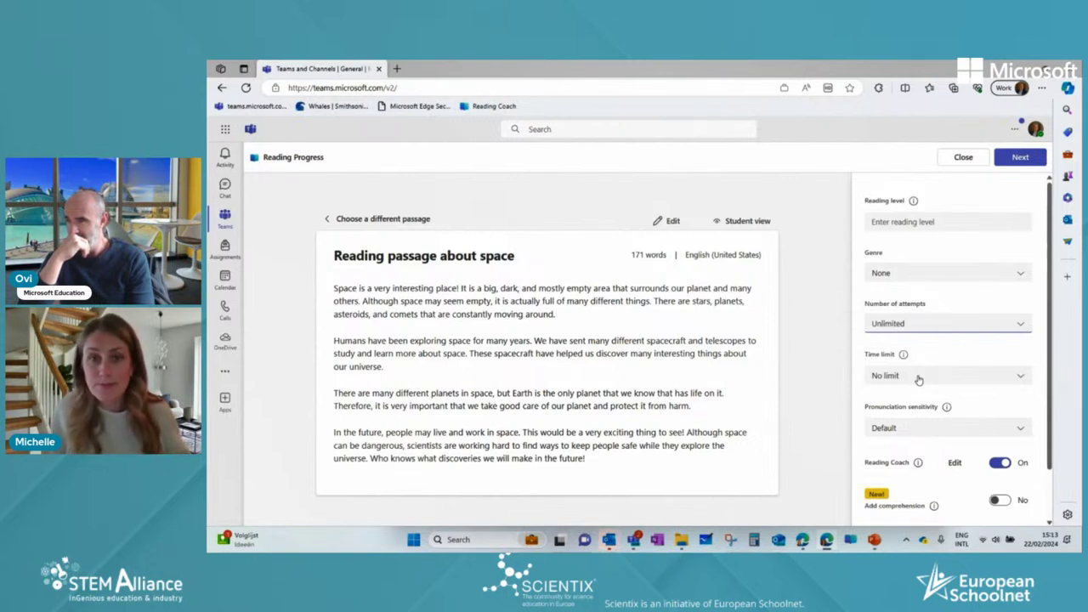
{"action": "mouse_move", "coordinate": [946, 408]}
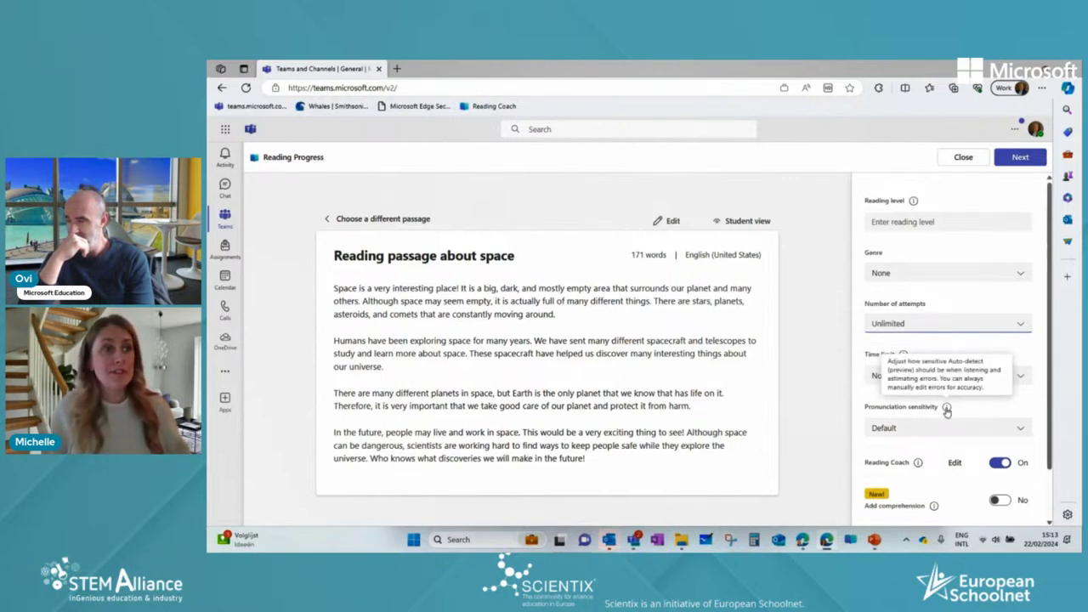
{"action": "left_click", "coordinate": [1023, 430]}
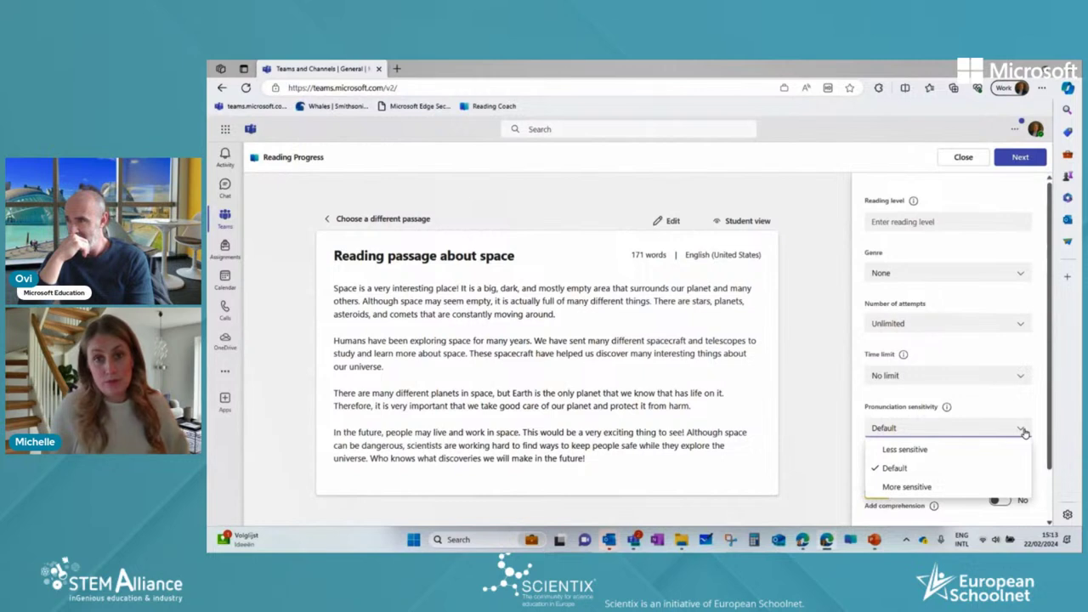
{"action": "left_click", "coordinate": [1024, 431]}
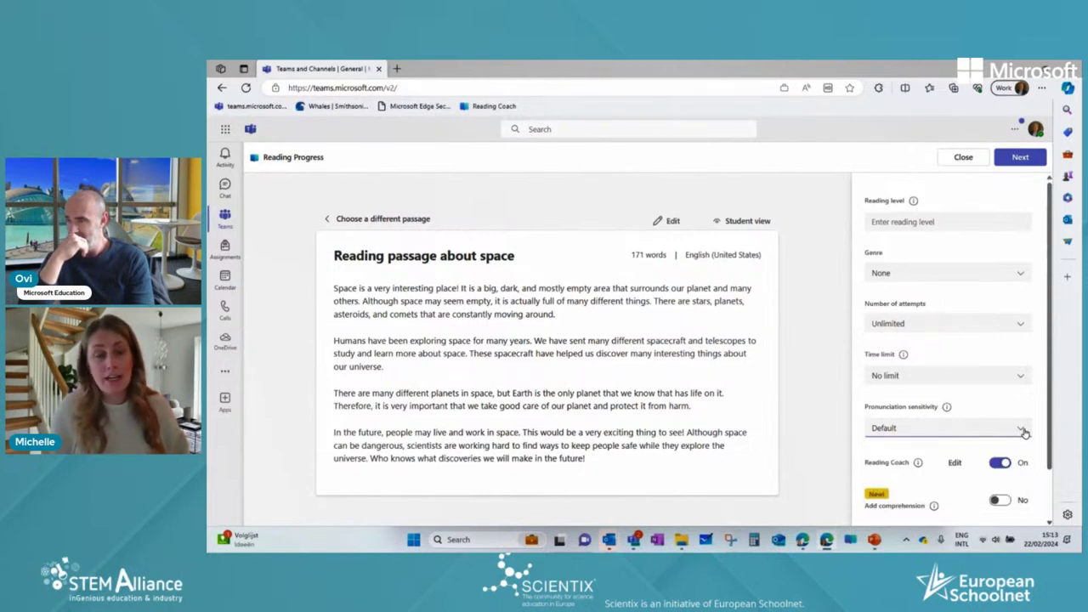
{"action": "scroll", "coordinate": [1015, 425], "scroll_direction": "down", "scroll_amount": 1}
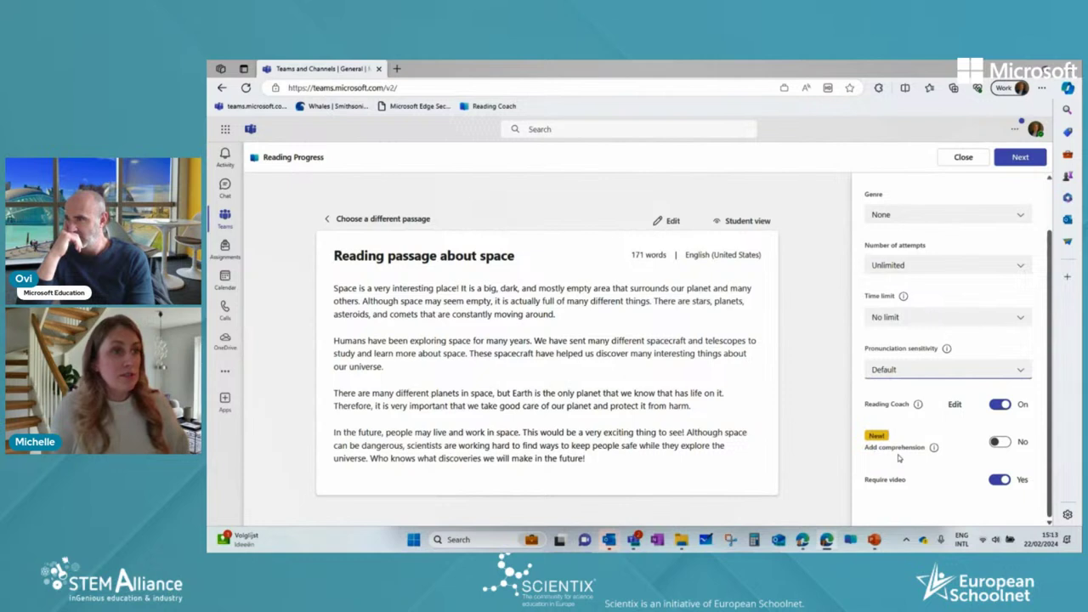
{"action": "mouse_move", "coordinate": [934, 449]}
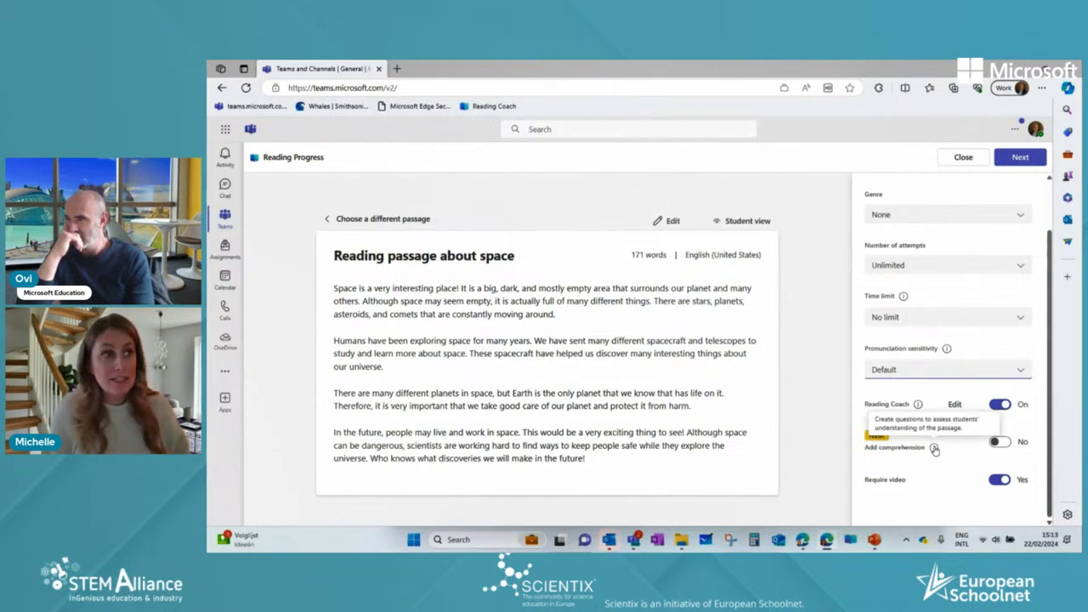
Step: Turn on comprehension questions for the space passage and have 5 questions generated
{"action": "left_click", "coordinate": [1006, 442]}
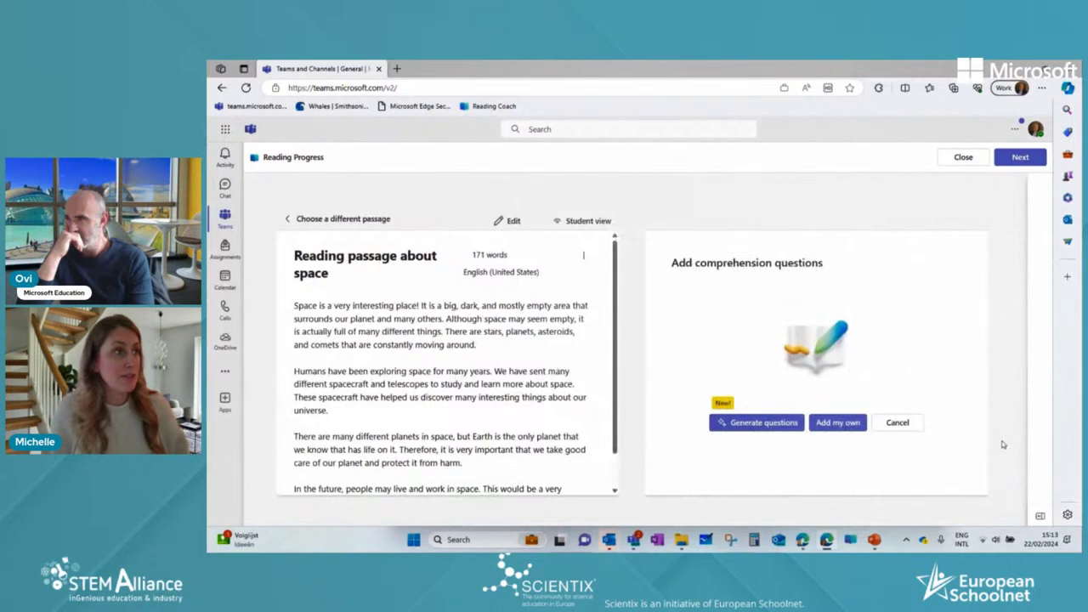
{"action": "left_click", "coordinate": [783, 433]}
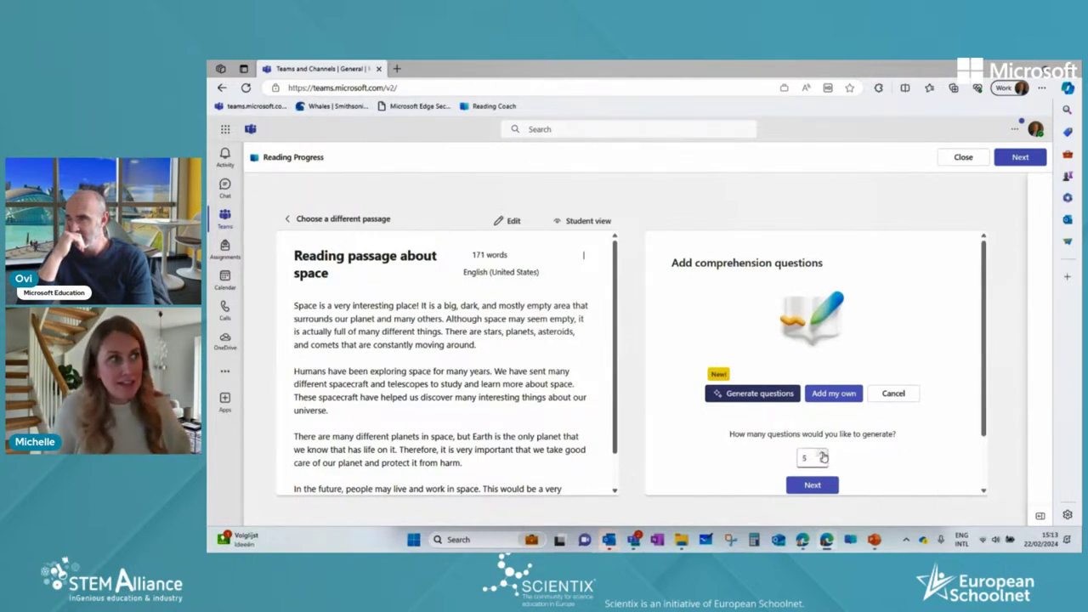
{"action": "left_click", "coordinate": [822, 486]}
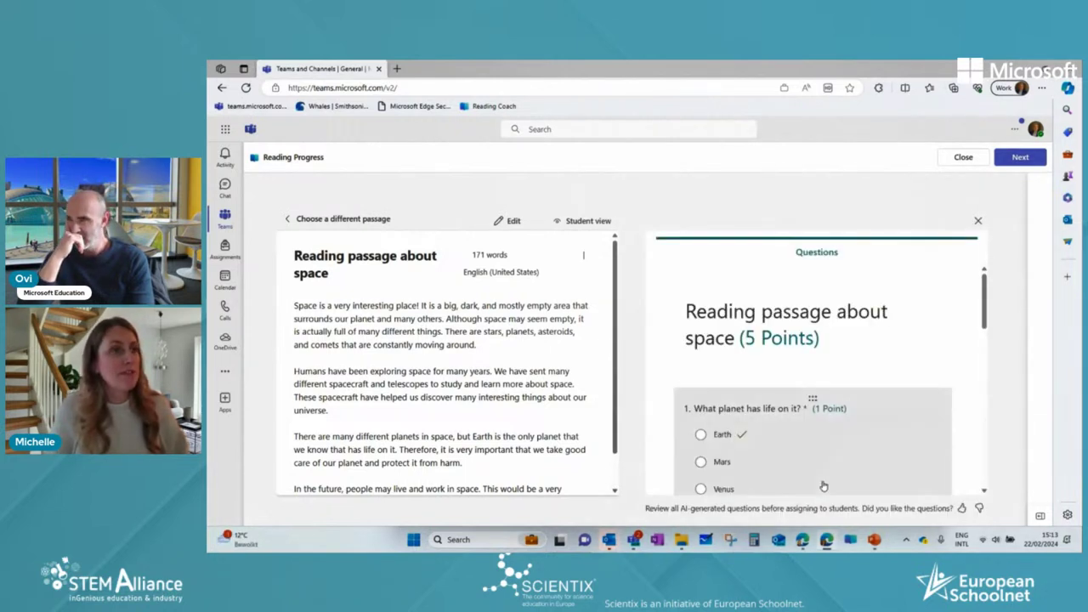
Step: Review all the generated comprehension questions and their marked correct answers
{"action": "scroll", "coordinate": [975, 374], "scroll_direction": "down", "scroll_amount": 2}
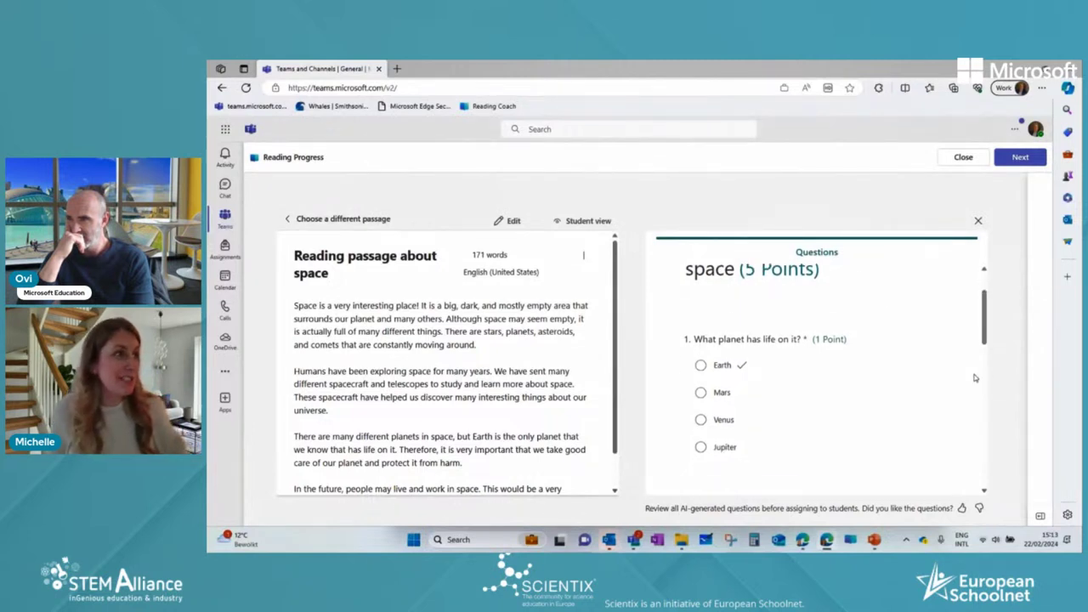
{"action": "scroll", "coordinate": [975, 377], "scroll_direction": "down", "scroll_amount": 3}
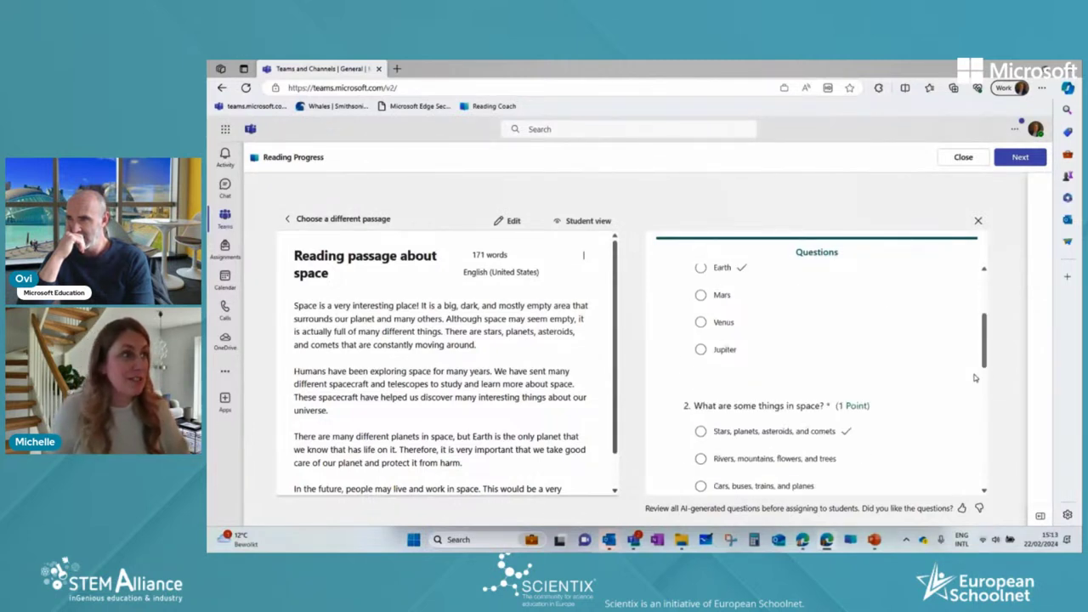
{"action": "scroll", "coordinate": [974, 377], "scroll_direction": "down", "scroll_amount": 2}
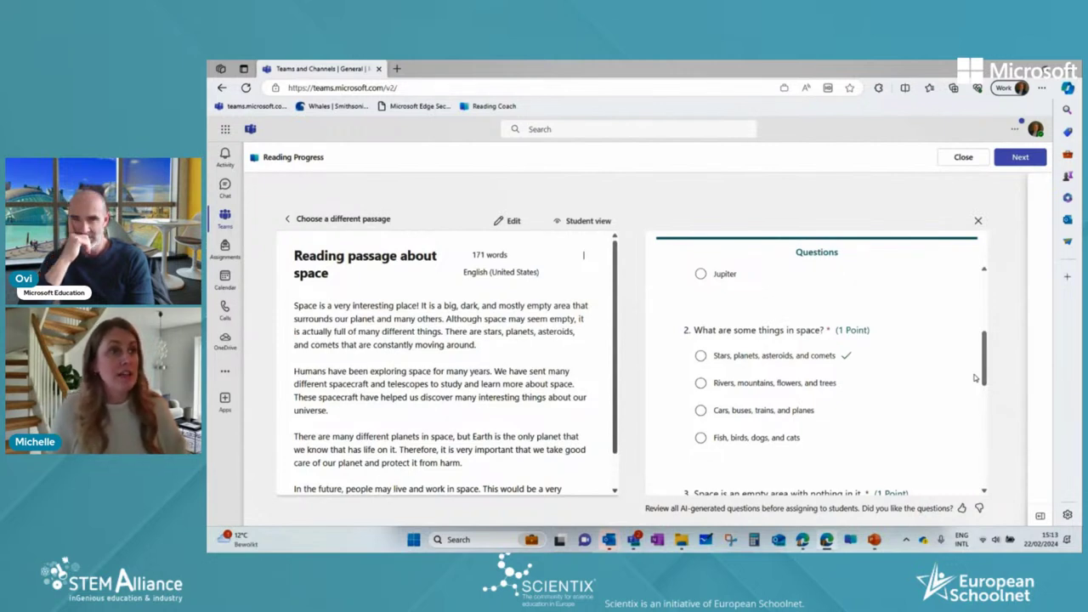
{"action": "scroll", "coordinate": [974, 377], "scroll_direction": "down", "scroll_amount": 2}
{"action": "scroll", "coordinate": [974, 377], "scroll_direction": "down", "scroll_amount": 2}
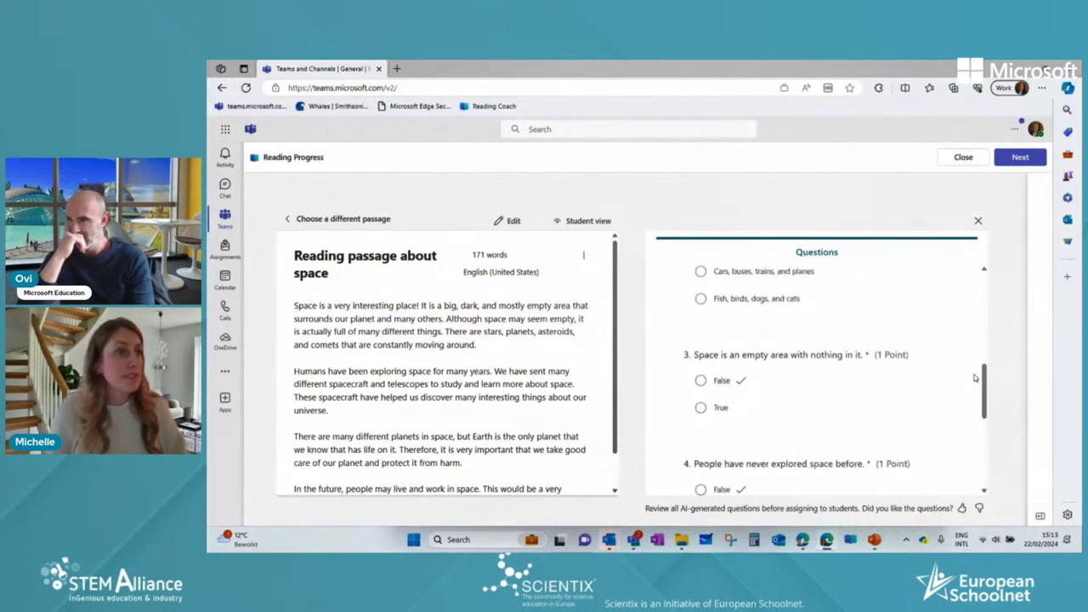
{"action": "scroll", "coordinate": [975, 378], "scroll_direction": "down", "scroll_amount": 2}
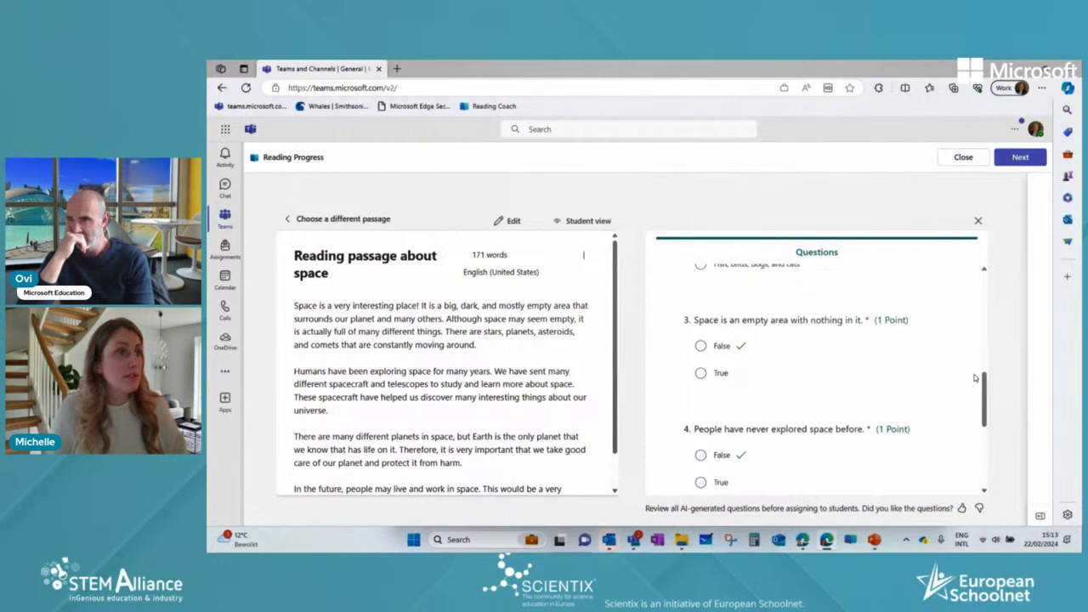
{"action": "scroll", "coordinate": [974, 378], "scroll_direction": "down", "scroll_amount": 4}
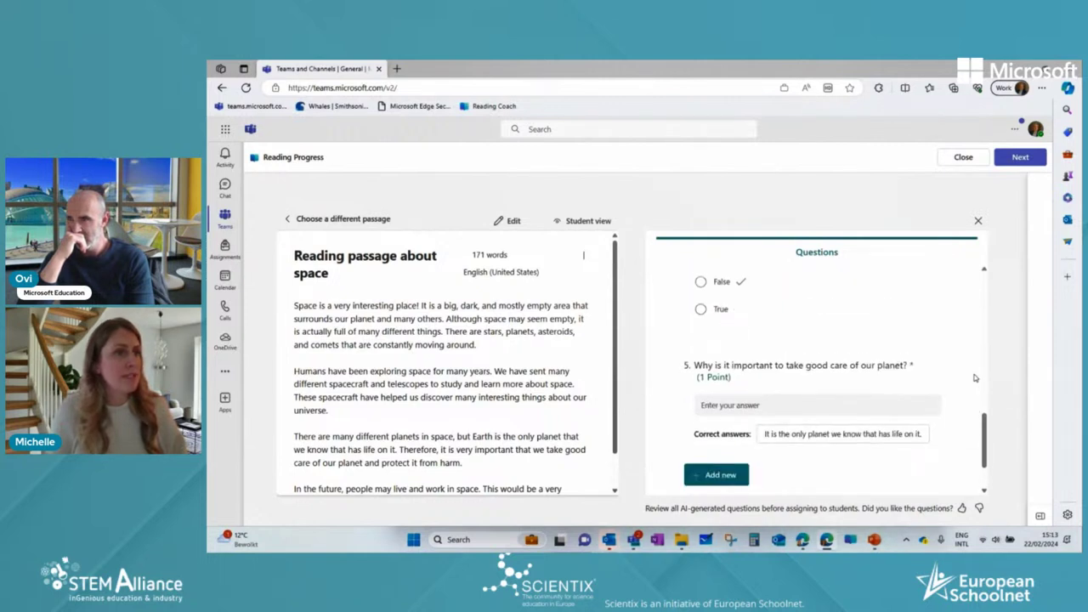
Step: Delete the question "People have never explored space before." and attach the finished Reading Progress passage to the assignment
{"action": "scroll", "coordinate": [975, 377], "scroll_direction": "up", "scroll_amount": 3}
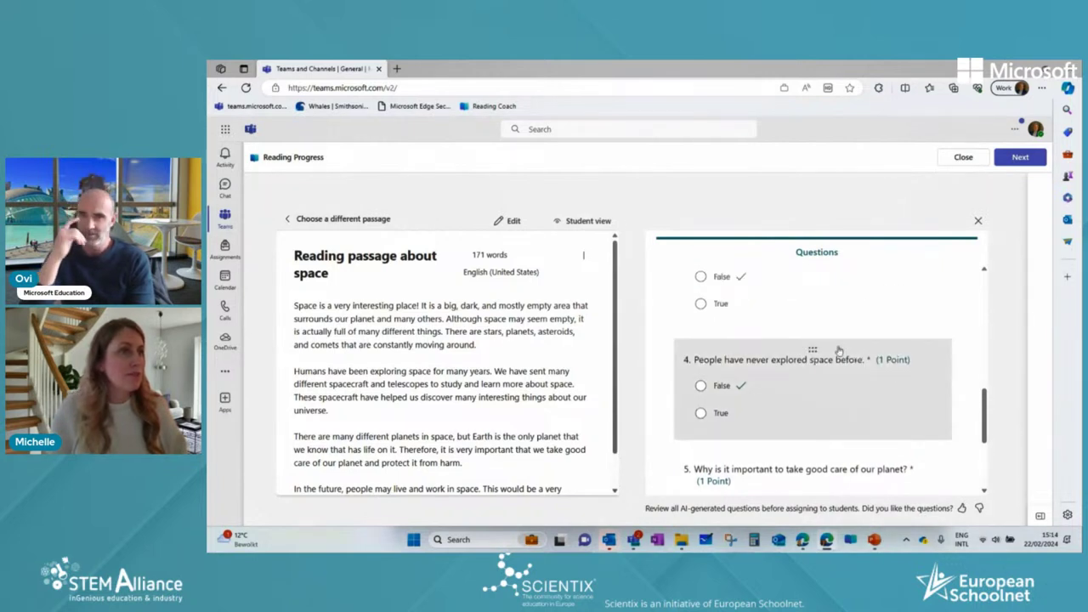
{"action": "left_click", "coordinate": [876, 360]}
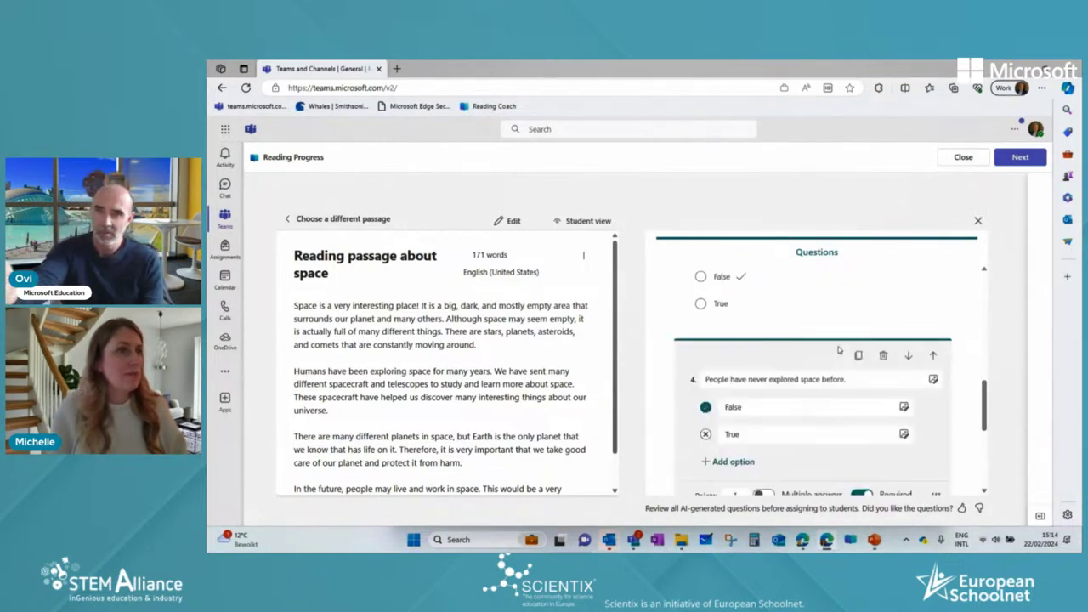
{"action": "left_click", "coordinate": [882, 356]}
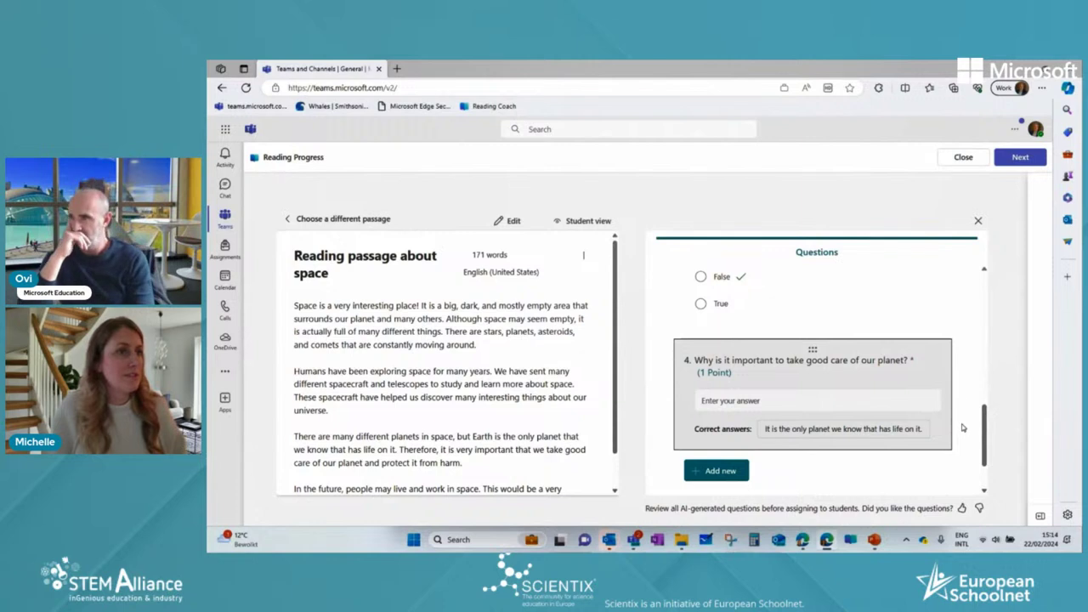
{"action": "scroll", "coordinate": [956, 399], "scroll_direction": "down", "scroll_amount": 1}
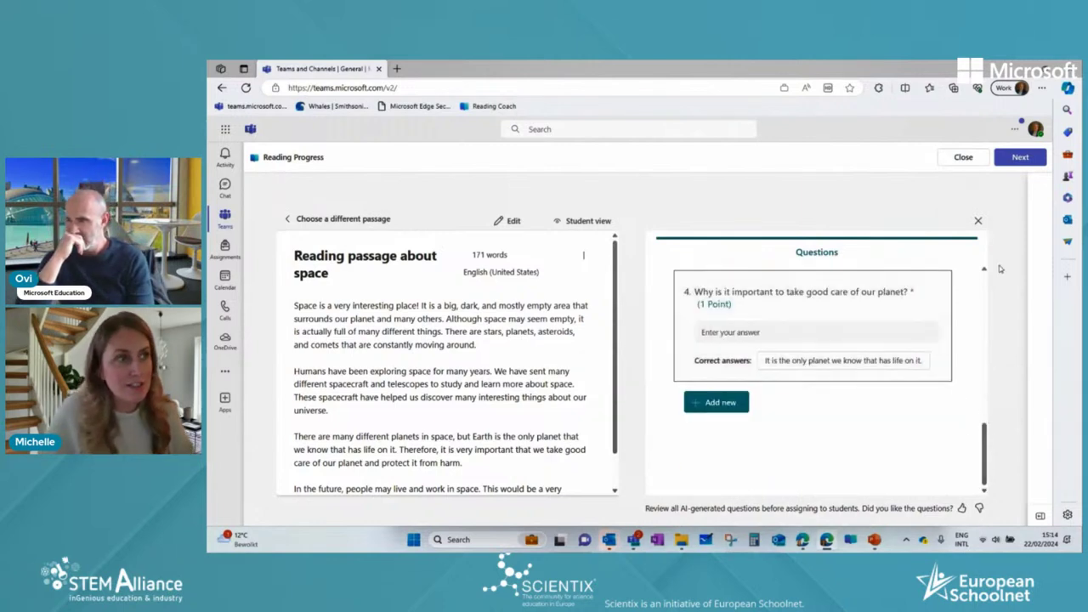
{"action": "left_click", "coordinate": [1017, 158]}
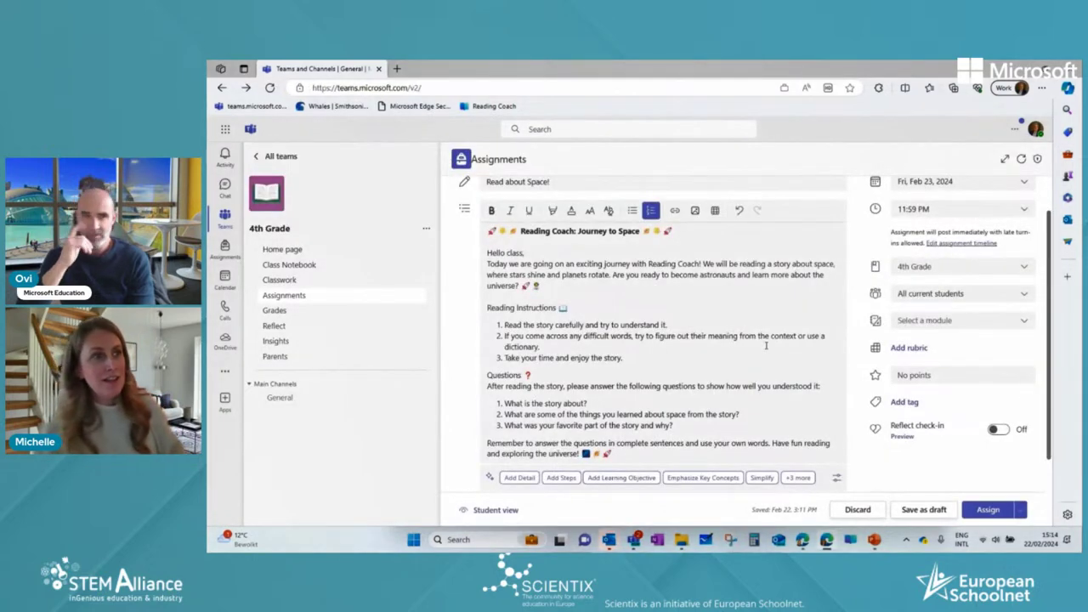
Step: Review the assignment's instructions, attached reading passage and due date, and check who it is assigned to, keeping All current students
{"action": "scroll", "coordinate": [769, 340], "scroll_direction": "down", "scroll_amount": 1}
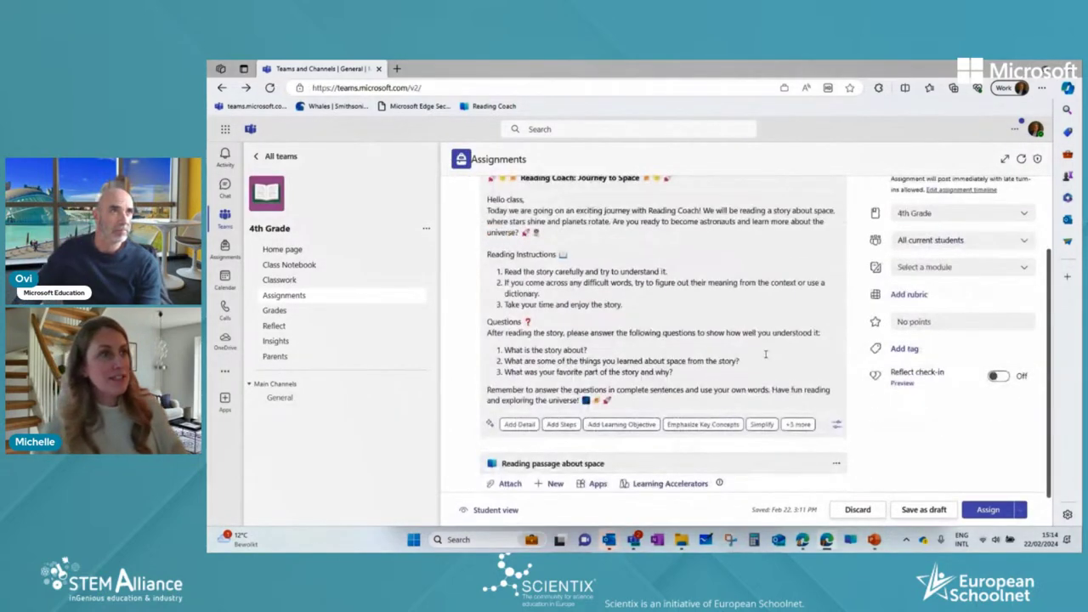
{"action": "scroll", "coordinate": [764, 354], "scroll_direction": "down", "scroll_amount": 1}
{"action": "scroll", "coordinate": [927, 384], "scroll_direction": "up", "scroll_amount": 3}
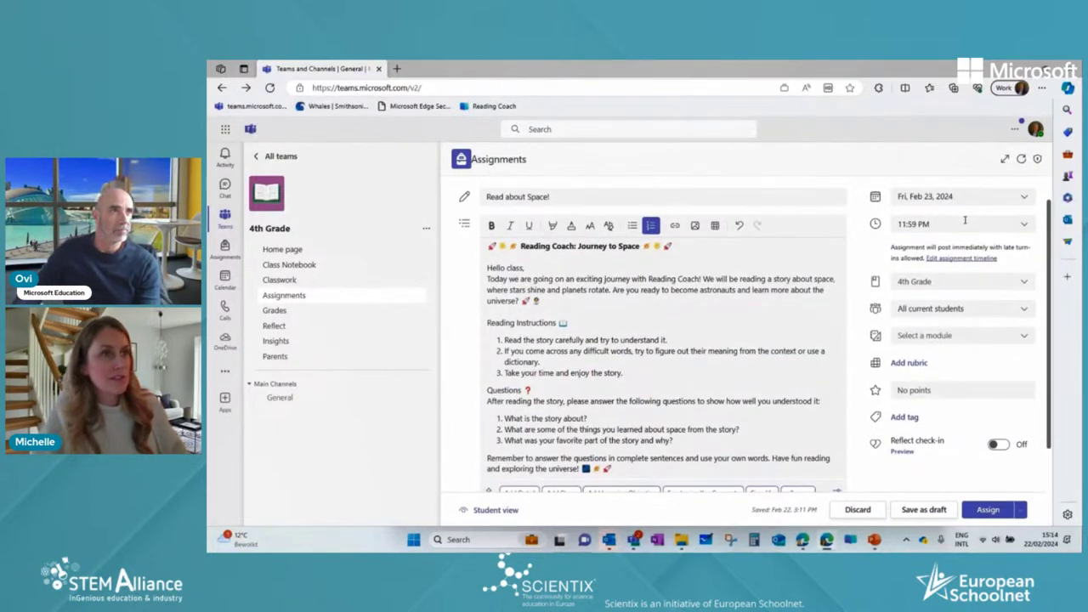
{"action": "scroll", "coordinate": [967, 246], "scroll_direction": "up", "scroll_amount": 1}
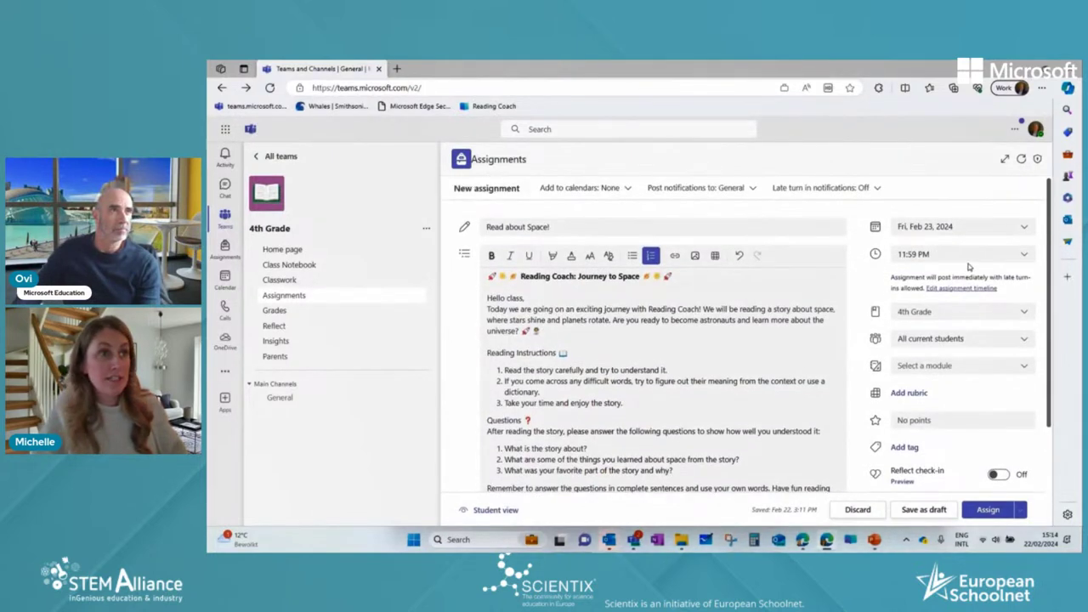
{"action": "left_click", "coordinate": [965, 340]}
{"action": "left_click", "coordinate": [965, 340]}
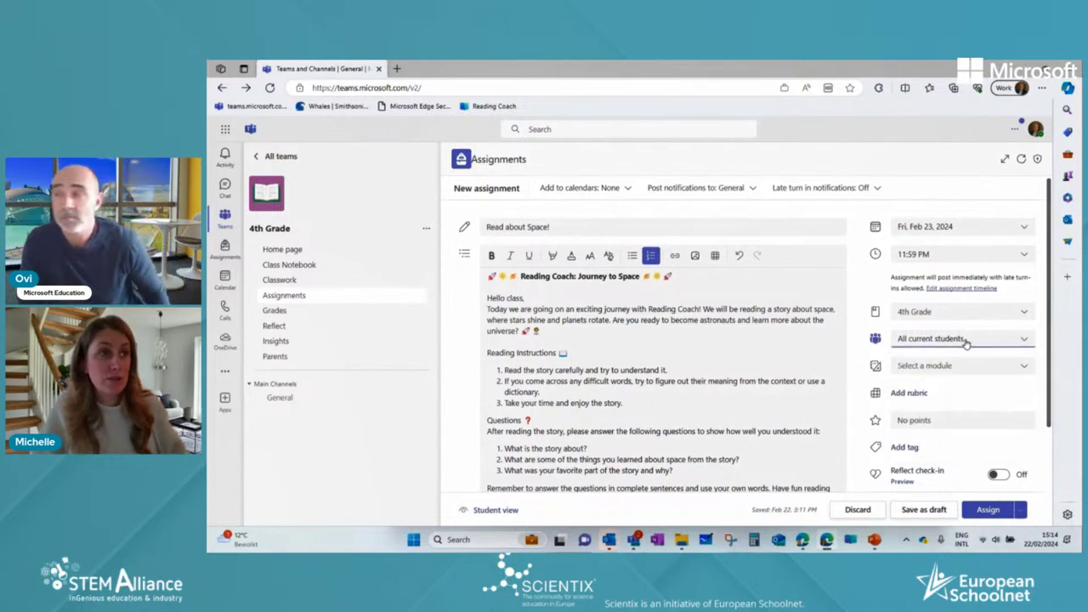
Step: Turn on the Reflect check-in for the assignment and answer its preview with "I'm okay", continuing to the emotion choices
{"action": "scroll", "coordinate": [966, 340], "scroll_direction": "down", "scroll_amount": 2}
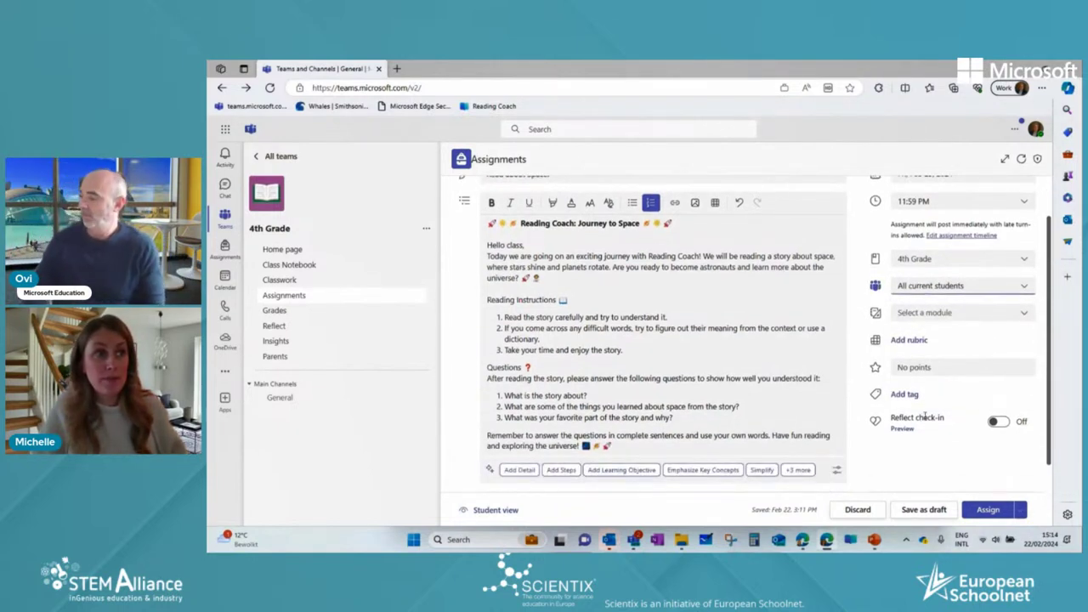
{"action": "left_click", "coordinate": [998, 423]}
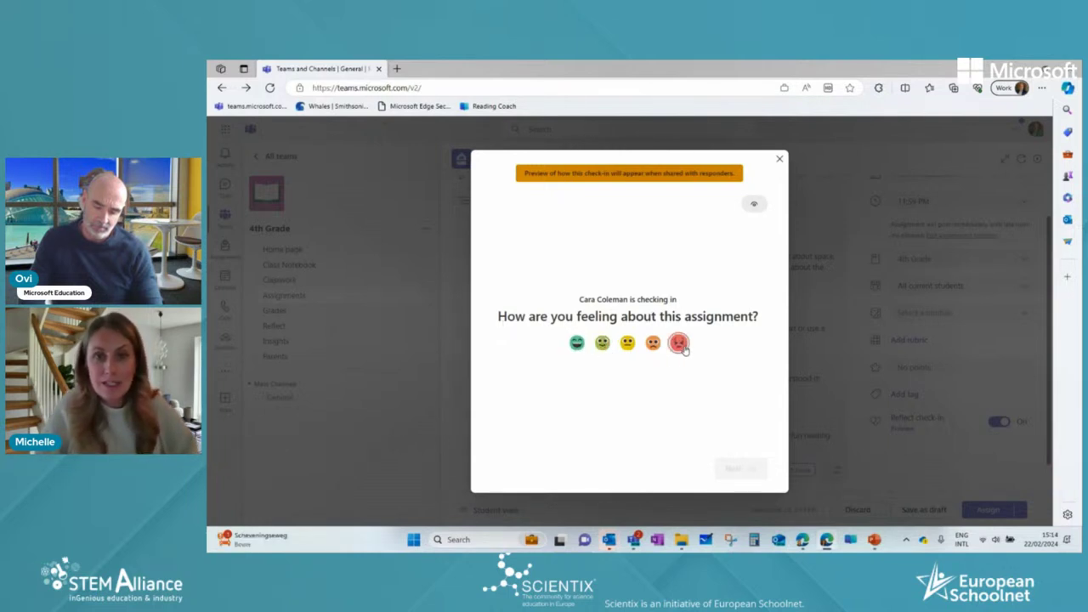
{"action": "left_click", "coordinate": [628, 343]}
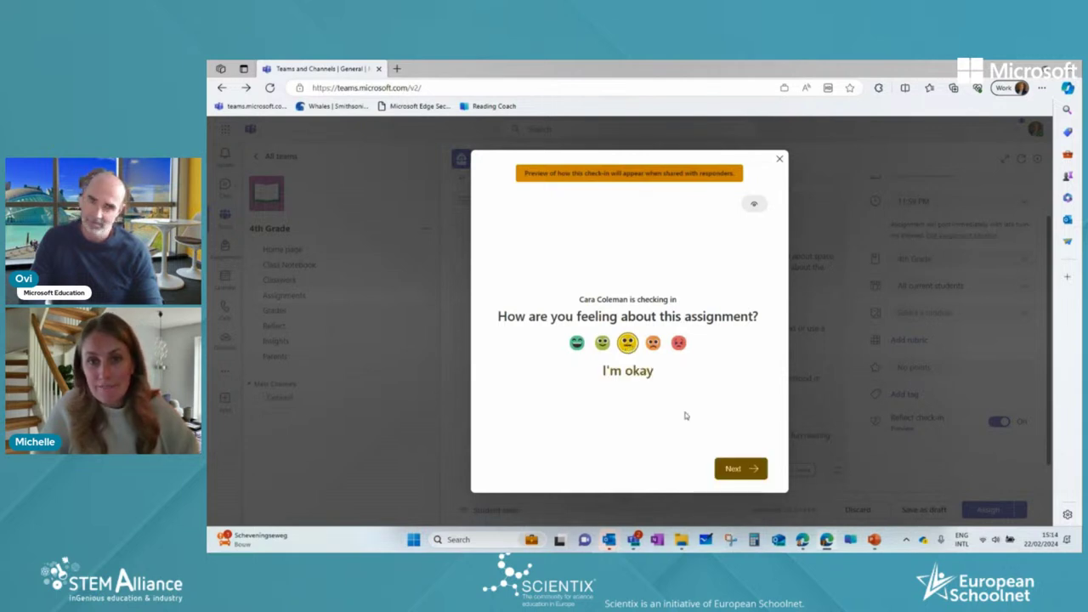
{"action": "left_click", "coordinate": [734, 470]}
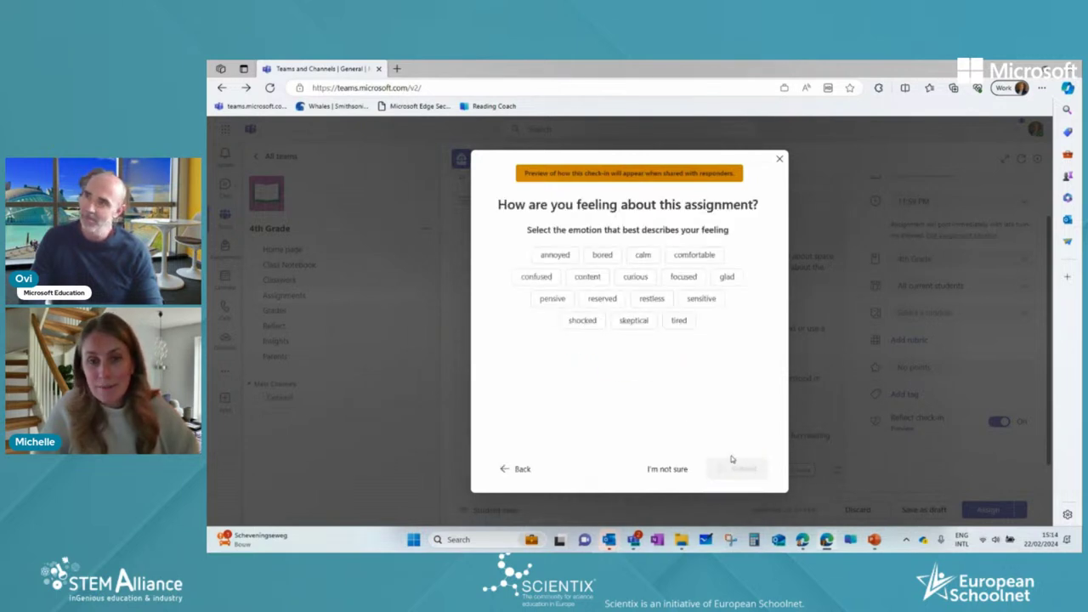
Step: Try the emotions sensitive, bored, annoyed, shocked and curious in the check-in preview to view their characters and descriptions
{"action": "left_click", "coordinate": [701, 298]}
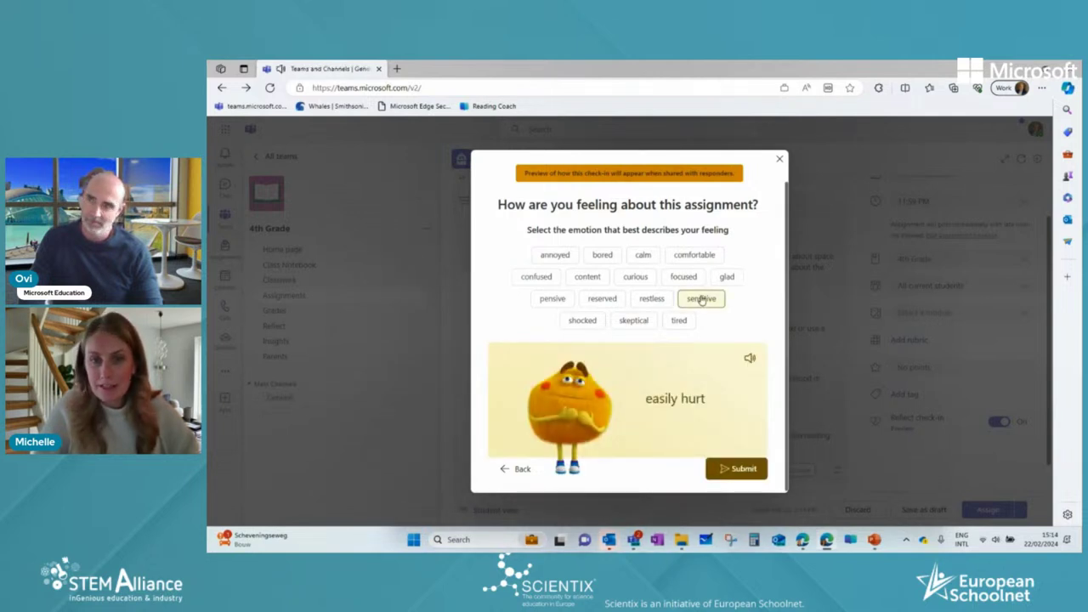
{"action": "left_click", "coordinate": [601, 254]}
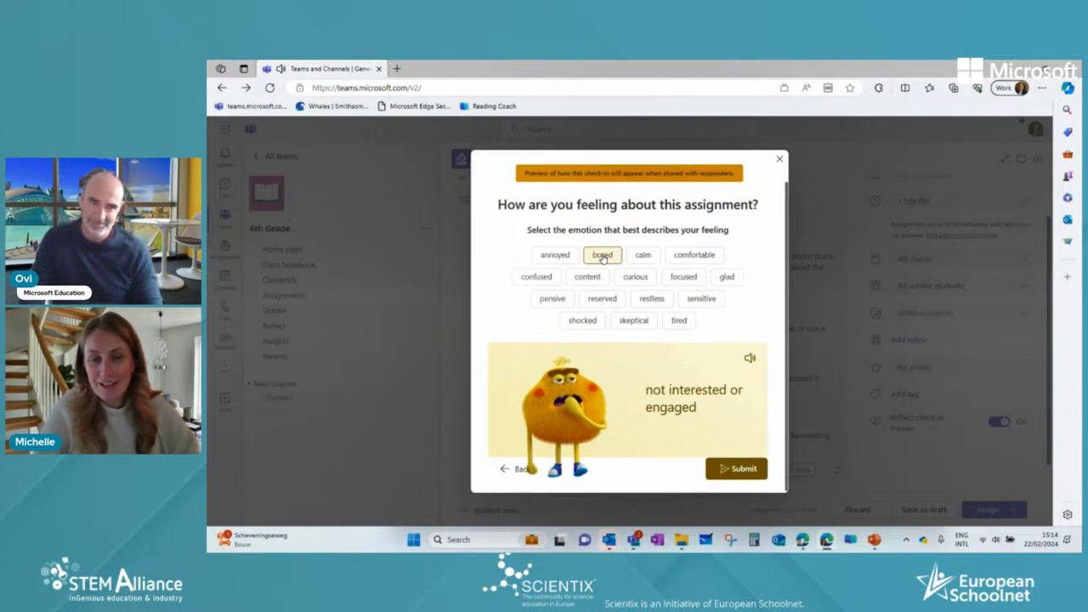
{"action": "left_click", "coordinate": [555, 254]}
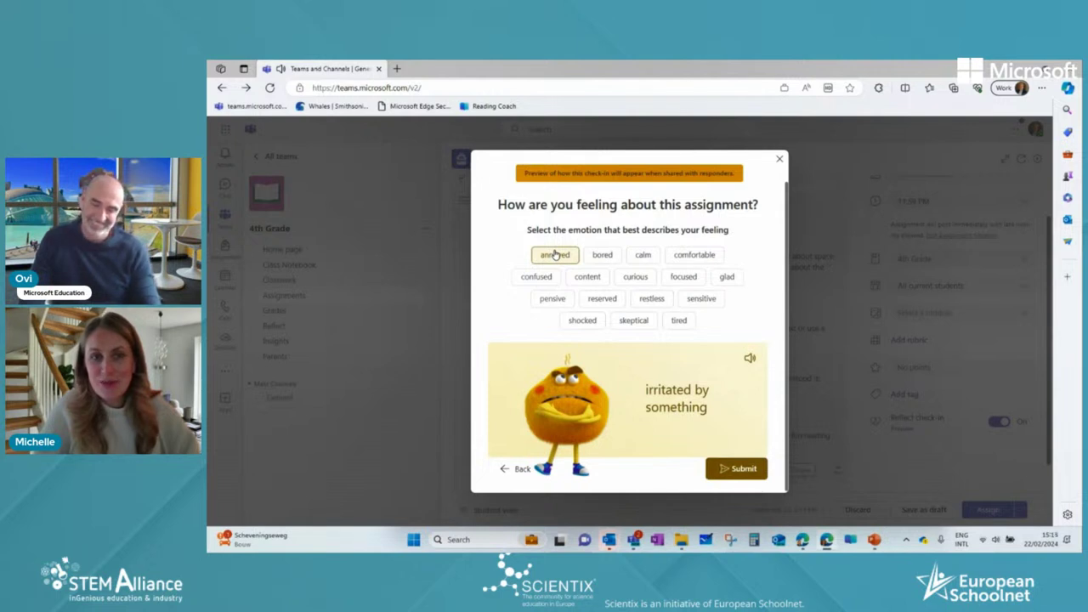
{"action": "left_click", "coordinate": [583, 321]}
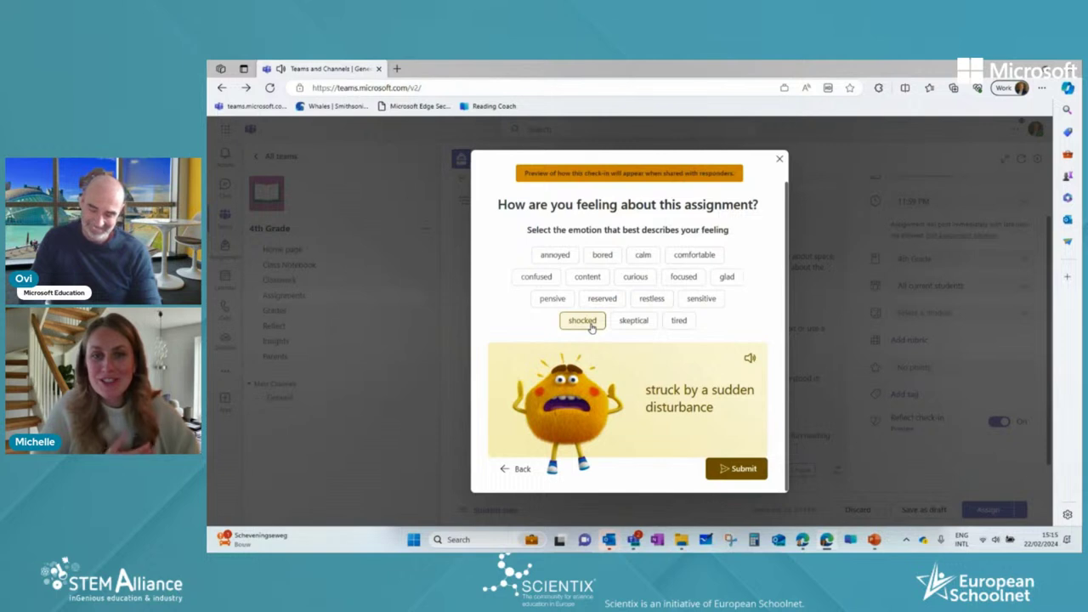
{"action": "left_click", "coordinate": [633, 278]}
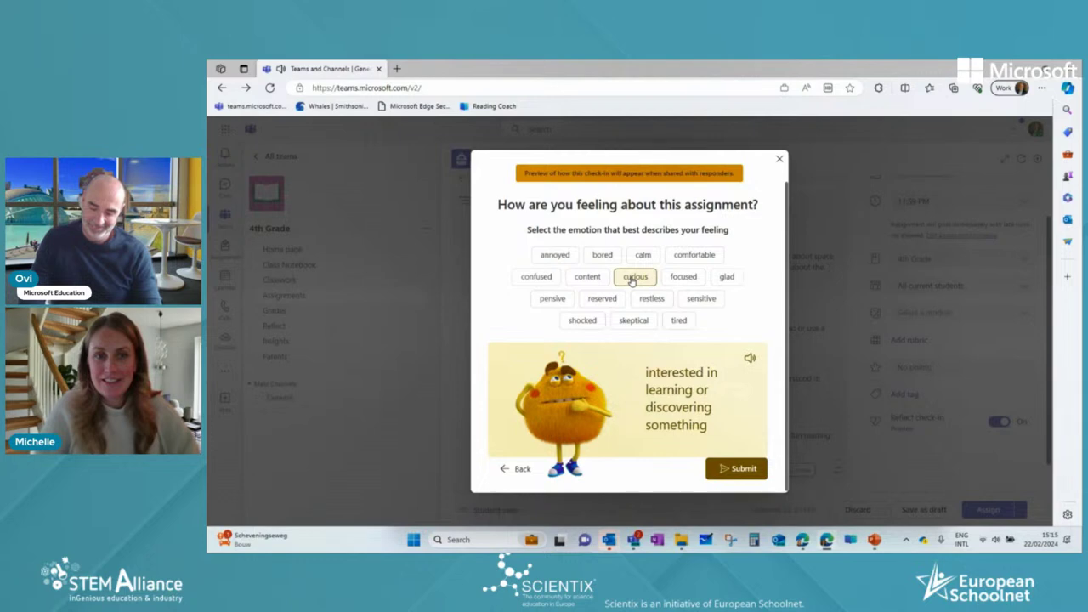
Step: Close the check-in preview and assign "Read about Space!" to the class
{"action": "left_click", "coordinate": [779, 161]}
{"action": "scroll", "coordinate": [994, 404], "scroll_direction": "down", "scroll_amount": 1}
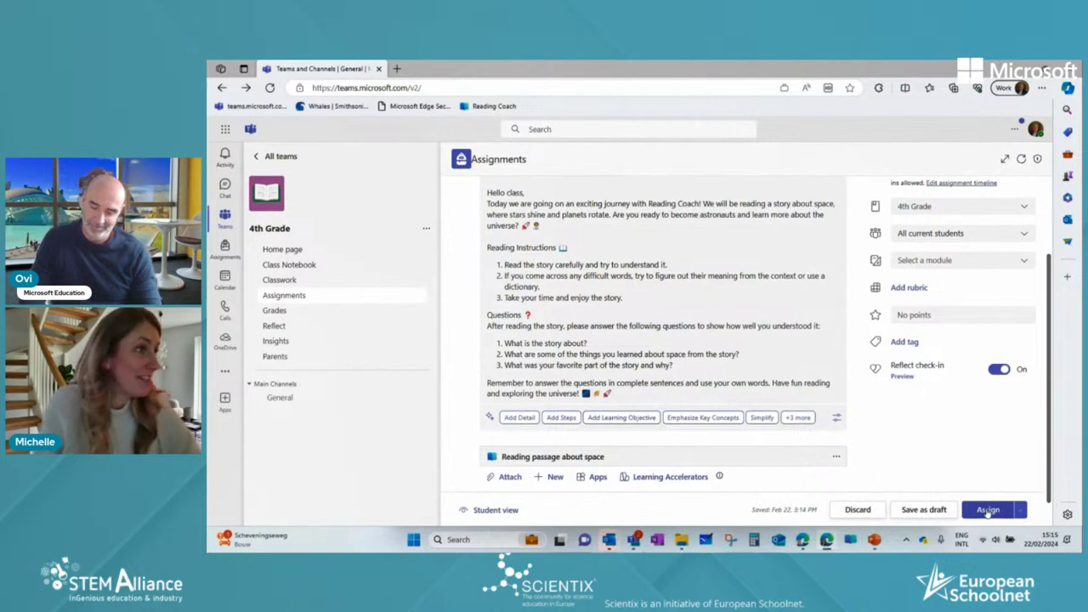
{"action": "left_click", "coordinate": [987, 511]}
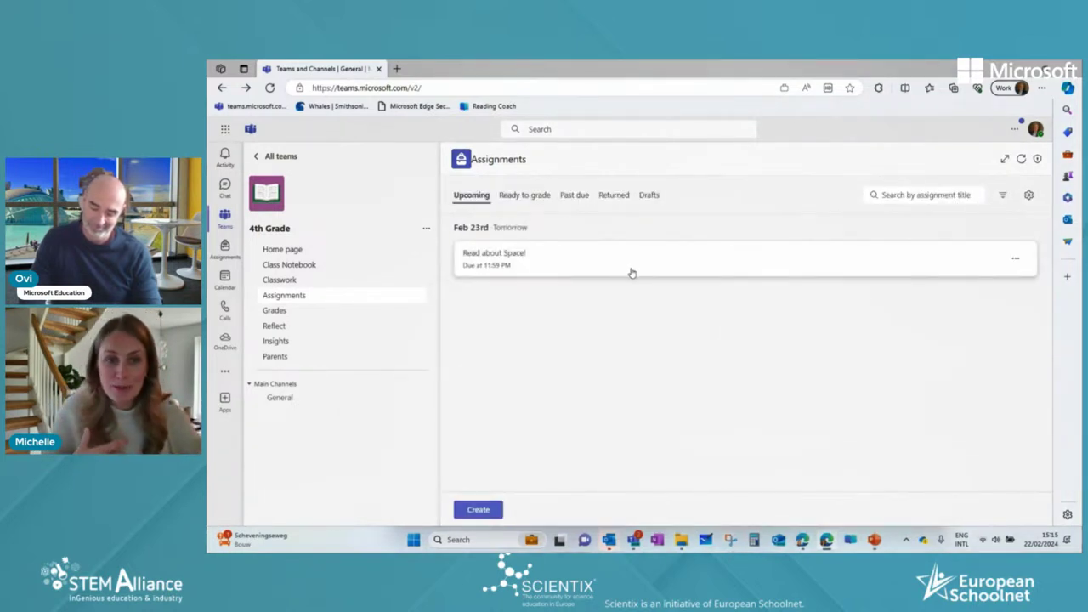
Step: Open the first student's results in the returned "Geography - Reading Coach" assignment and hide the feedback pane
{"action": "left_click", "coordinate": [616, 195]}
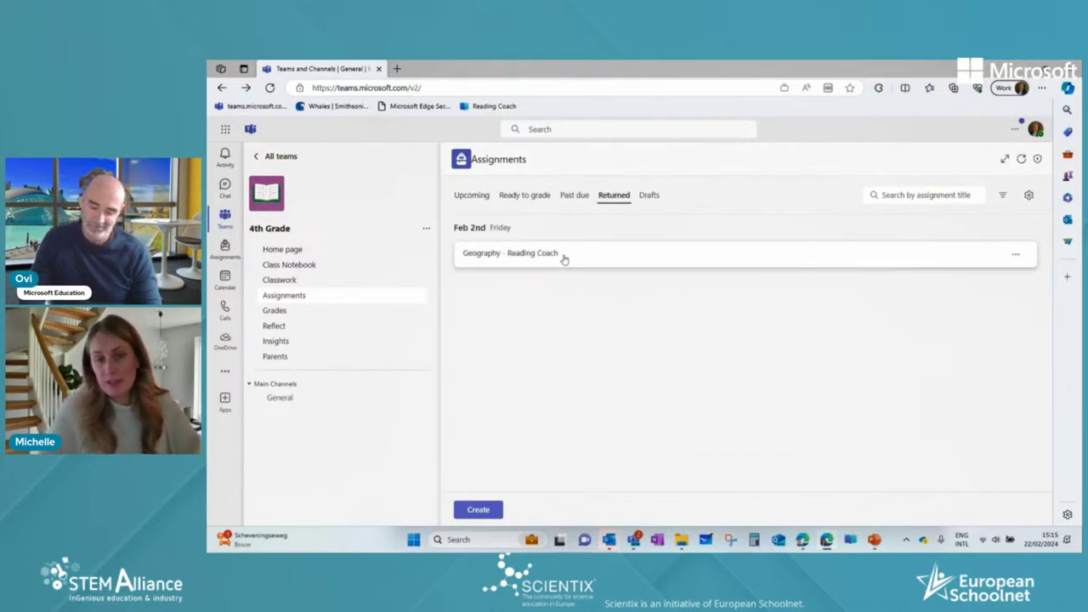
{"action": "left_click", "coordinate": [563, 255]}
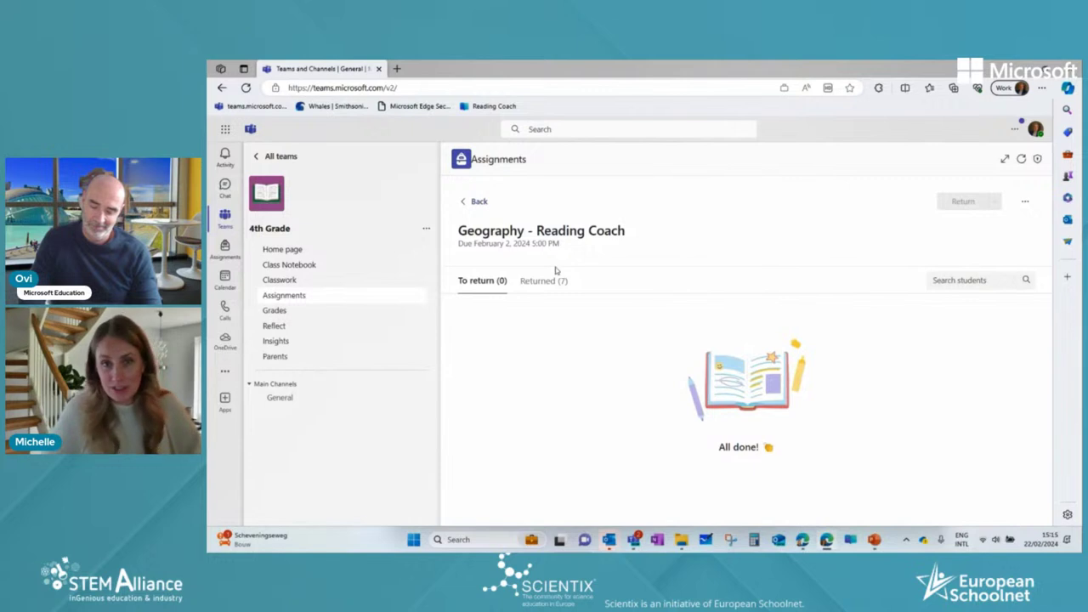
{"action": "left_click", "coordinate": [547, 287]}
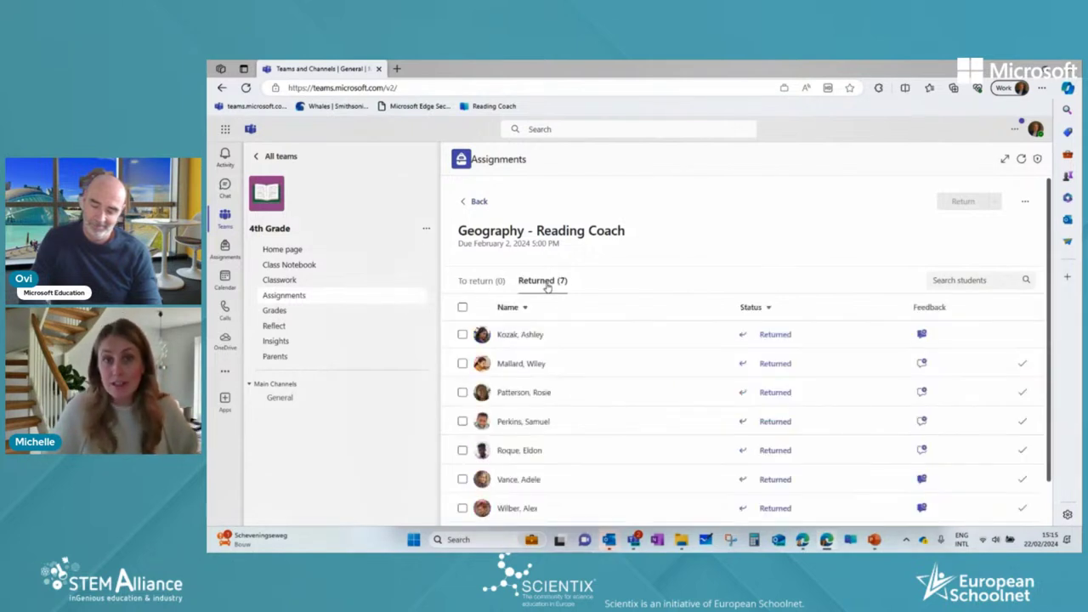
{"action": "scroll", "coordinate": [548, 287], "scroll_direction": "down", "scroll_amount": 1}
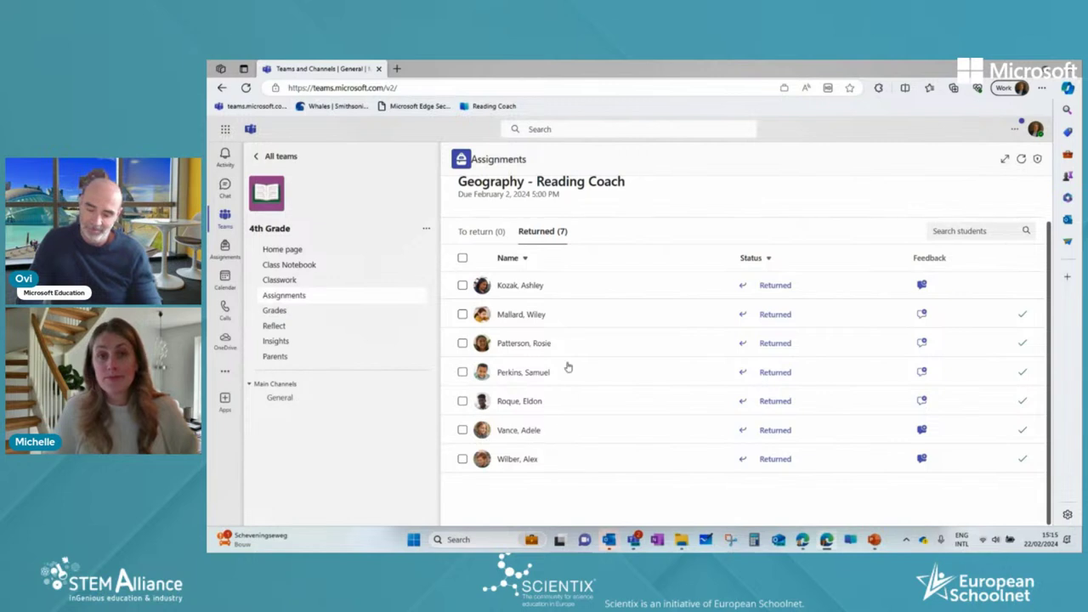
{"action": "left_click", "coordinate": [775, 285]}
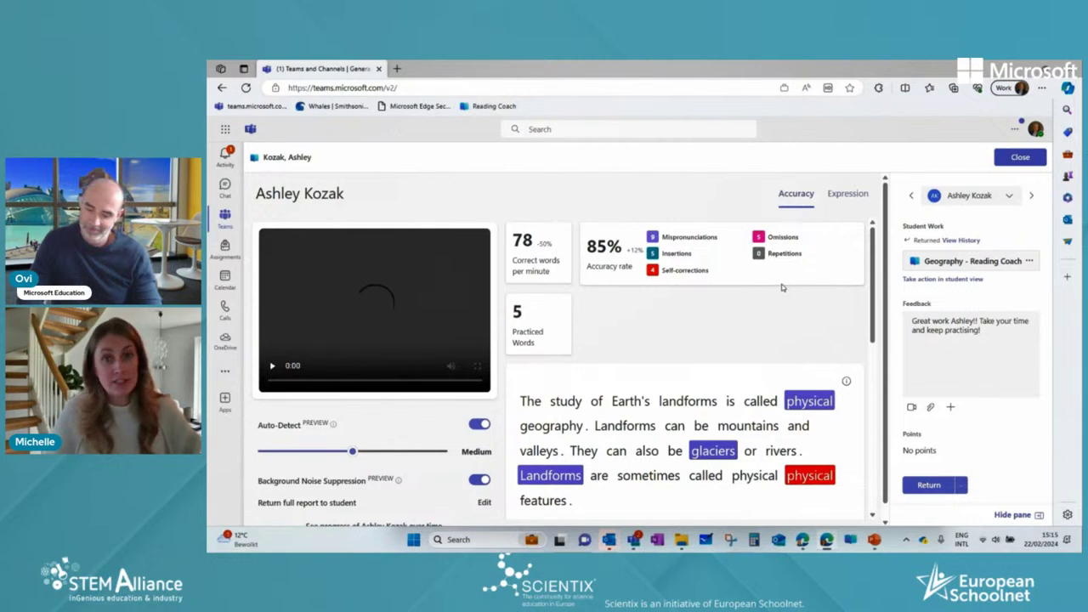
{"action": "left_click", "coordinate": [1013, 515]}
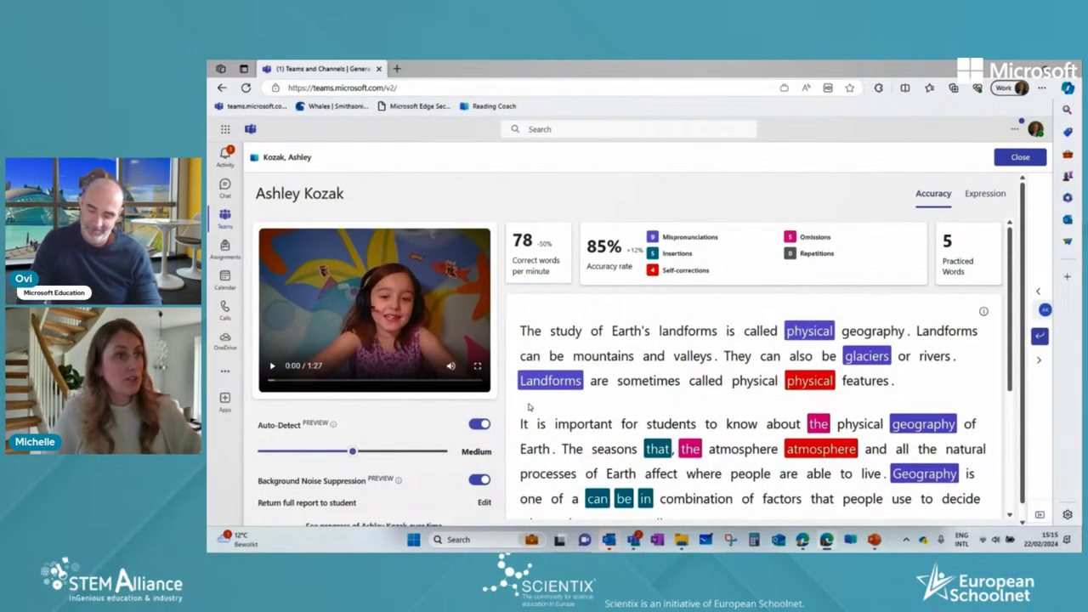
Step: Play the student's reading recording and pause it at 0:31
{"action": "scroll", "coordinate": [435, 418], "scroll_direction": "down", "scroll_amount": 1}
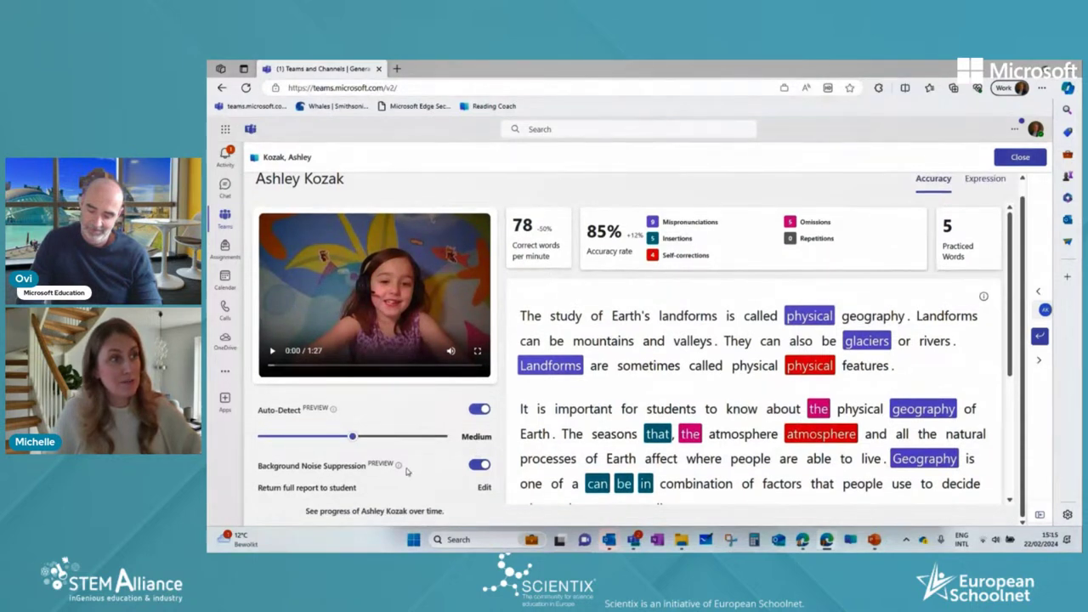
{"action": "left_click", "coordinate": [269, 352]}
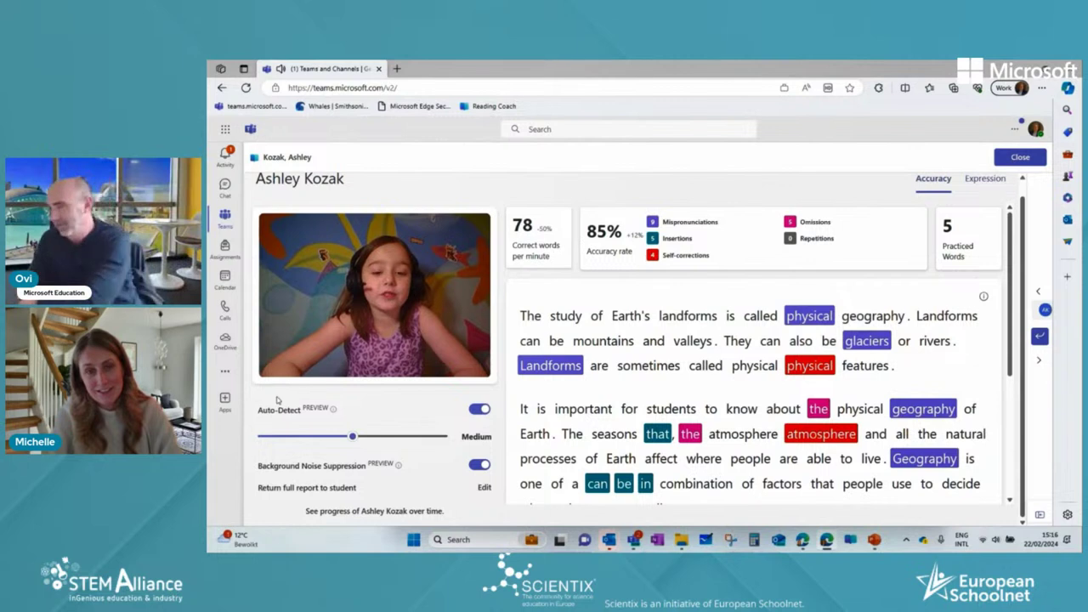
{"action": "mouse_move", "coordinate": [271, 358]}
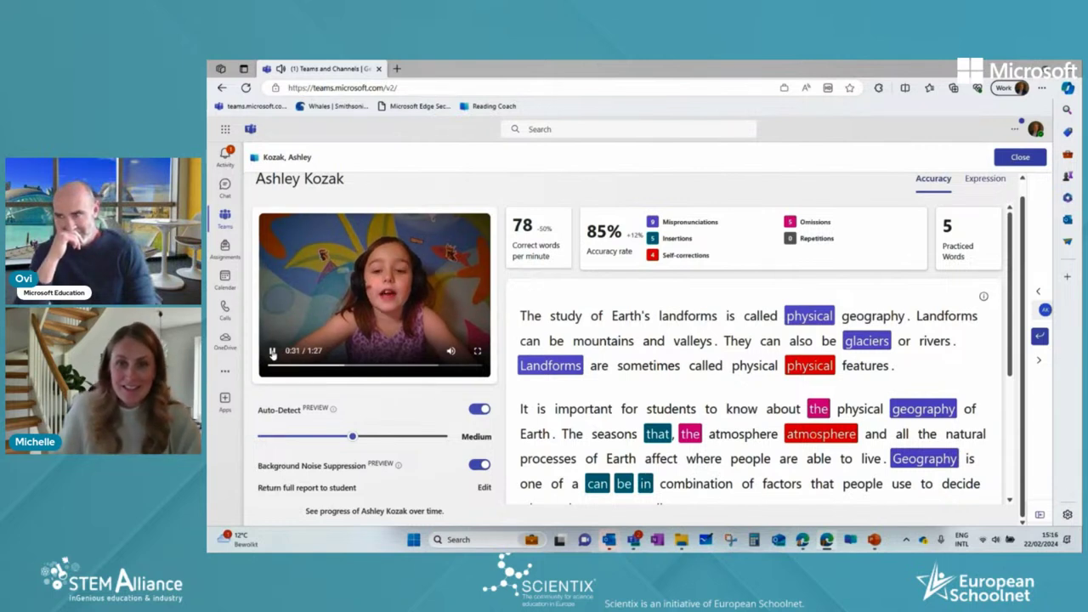
{"action": "left_click", "coordinate": [272, 352]}
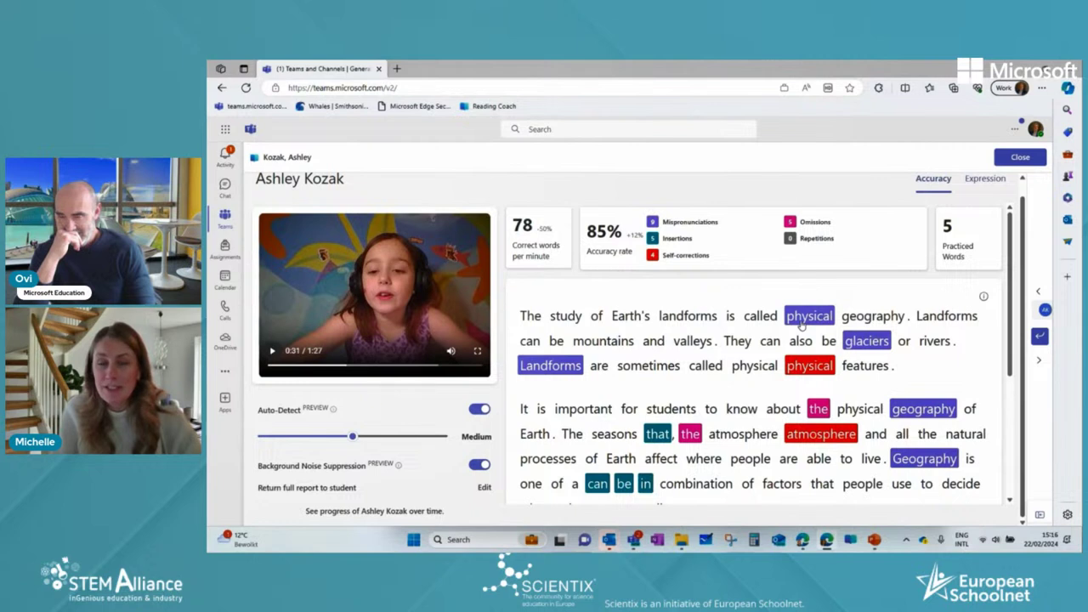
Step: Mark the flagged word "glaciers" in the student's passage as Correct
{"action": "left_click", "coordinate": [854, 345]}
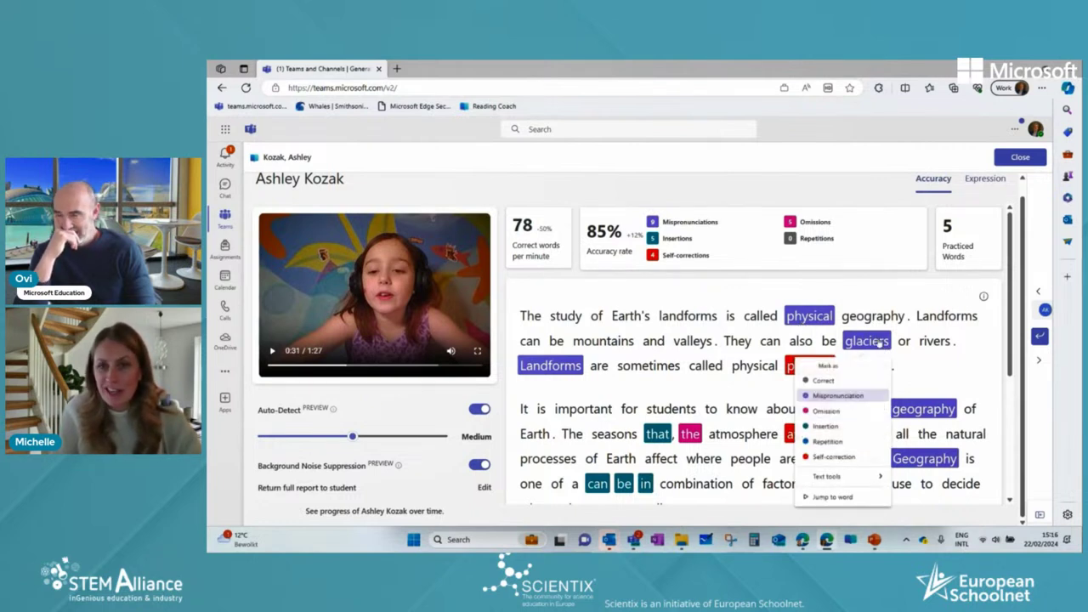
{"action": "left_click", "coordinate": [830, 382]}
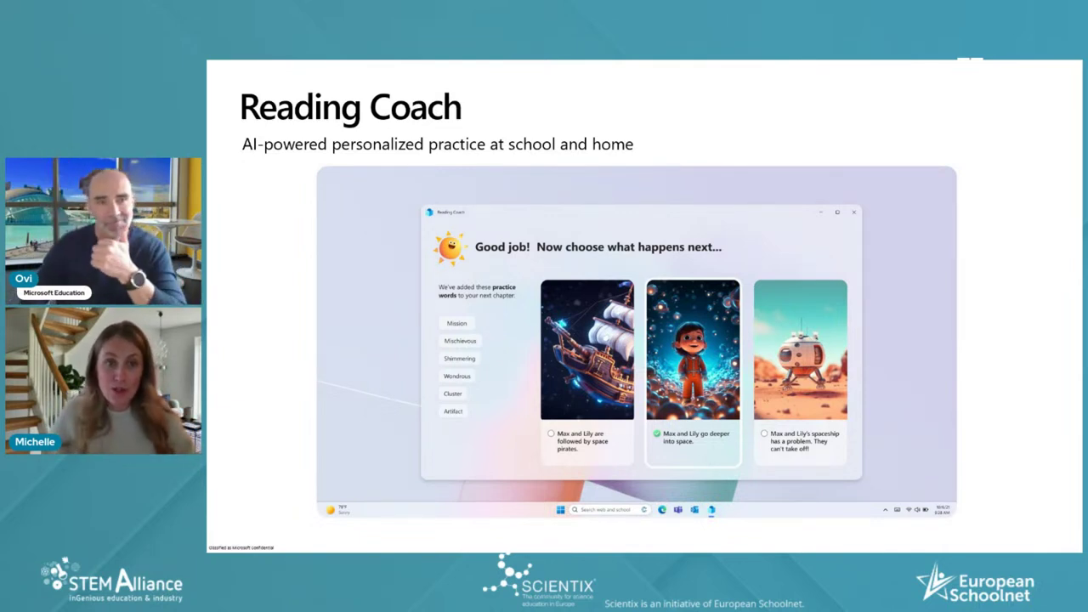
Step: Advance the presentation from the Reading Coach slide to its demo video and start playback
{"action": "key", "text": "Right"}
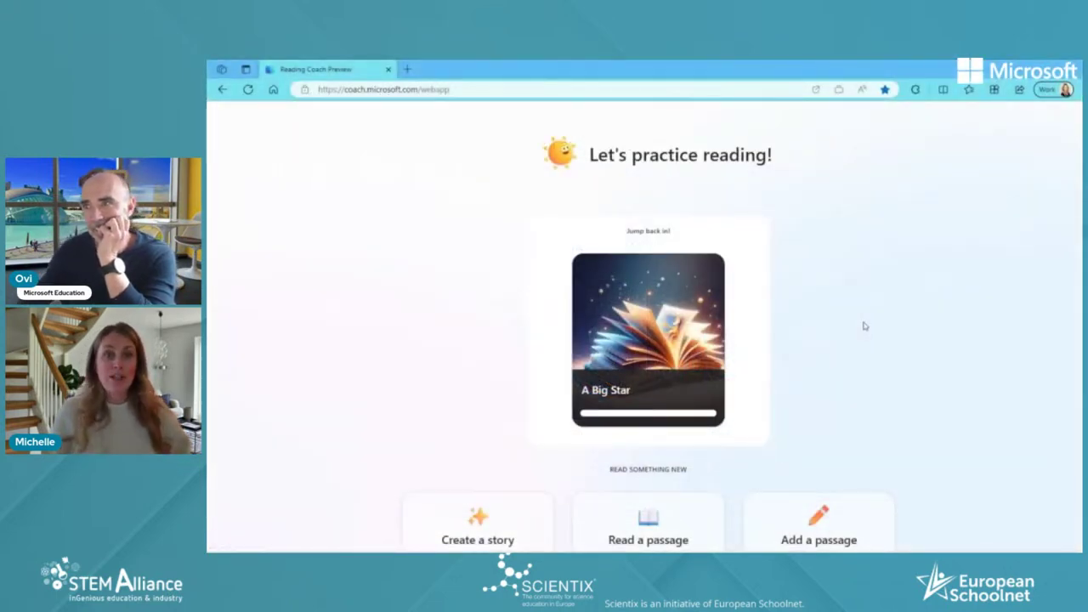
{"action": "left_click", "coordinate": [360, 527]}
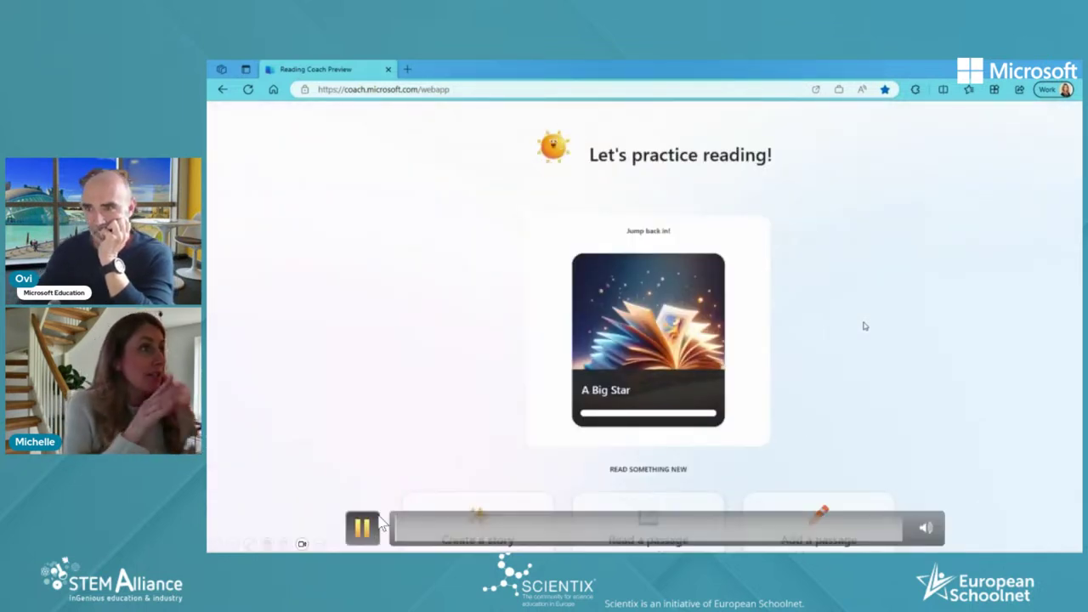
{"action": "mouse_move", "coordinate": [379, 531]}
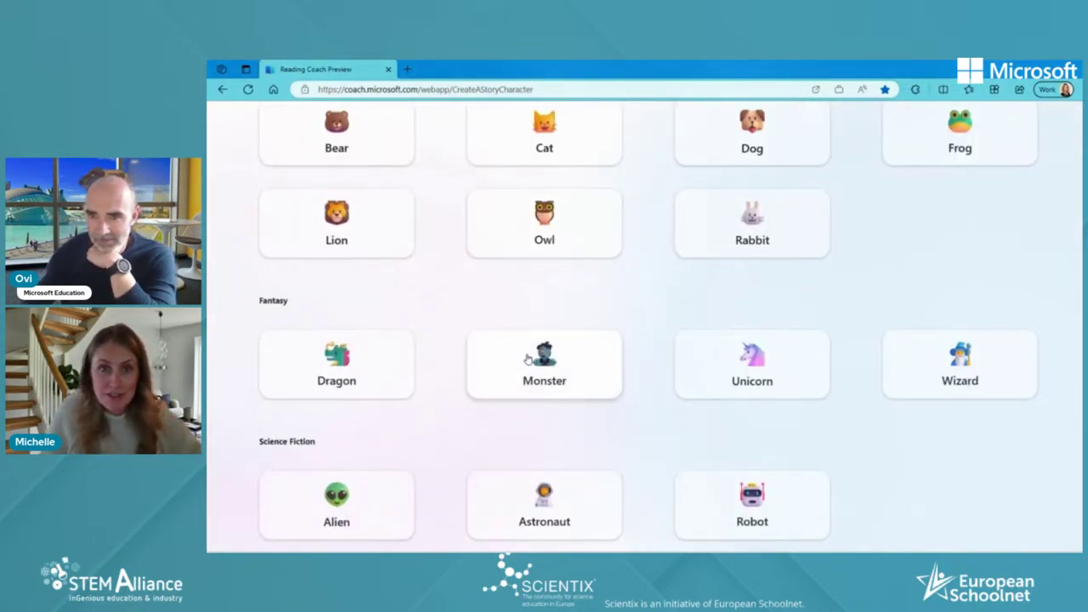
Step: Choose Alien as the character and Island as the location for the new Reading Coach story
{"action": "left_click", "coordinate": [382, 499]}
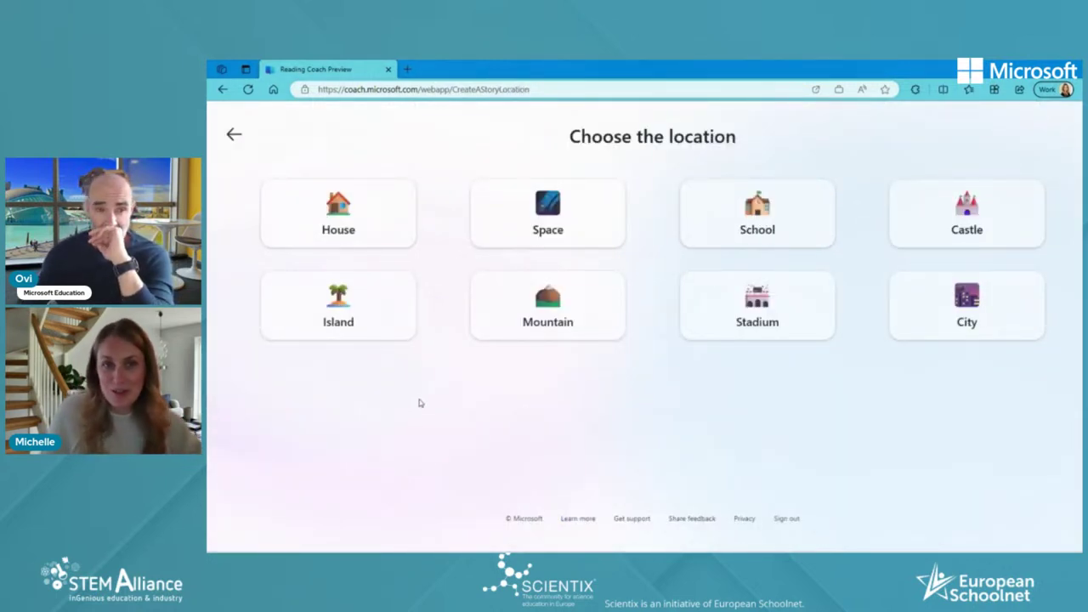
{"action": "left_click", "coordinate": [390, 327]}
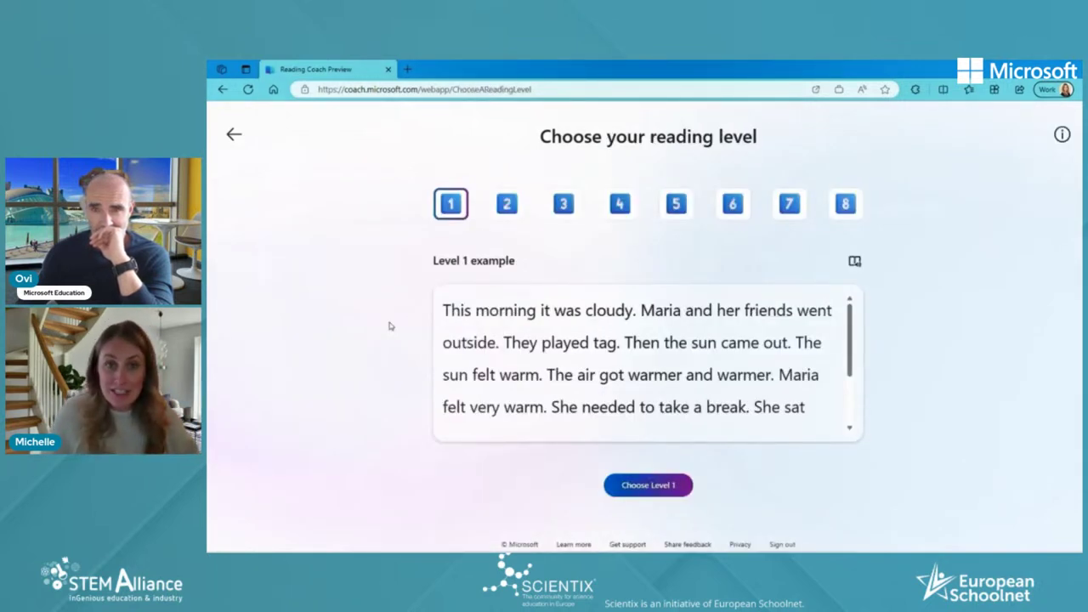
Step: Examine the example passages for reading levels 4 and 8
{"action": "left_click", "coordinate": [620, 206]}
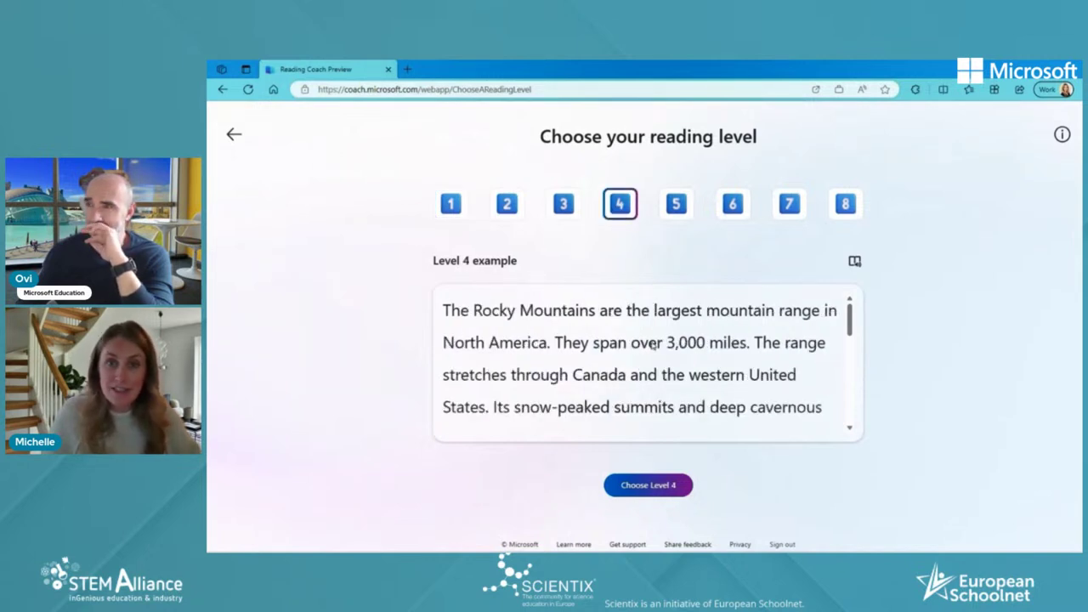
{"action": "scroll", "coordinate": [686, 342], "scroll_direction": "down", "scroll_amount": 3}
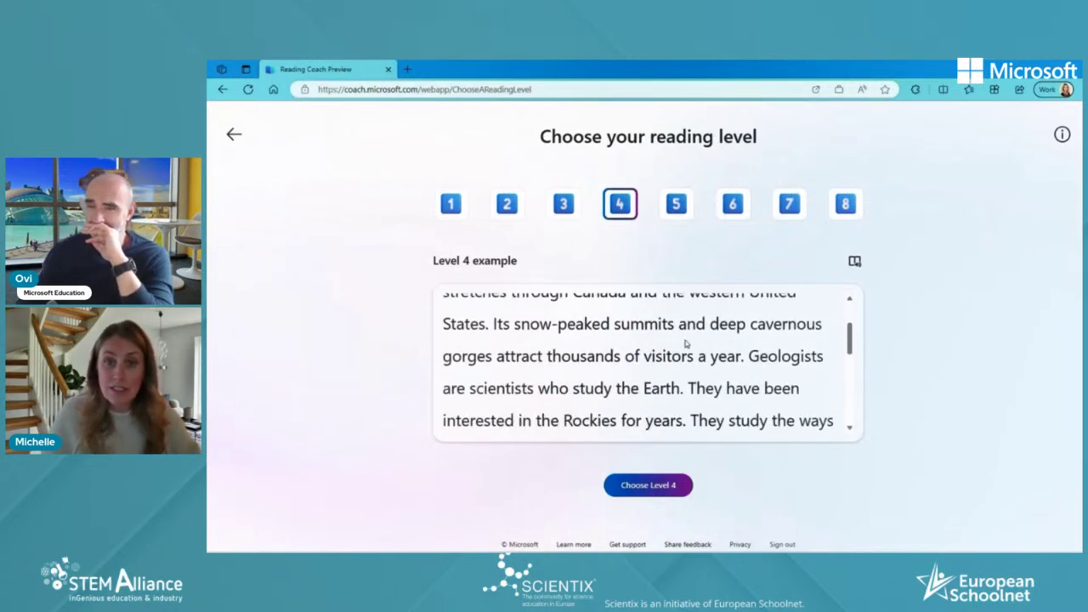
{"action": "scroll", "coordinate": [686, 342], "scroll_direction": "down", "scroll_amount": 6}
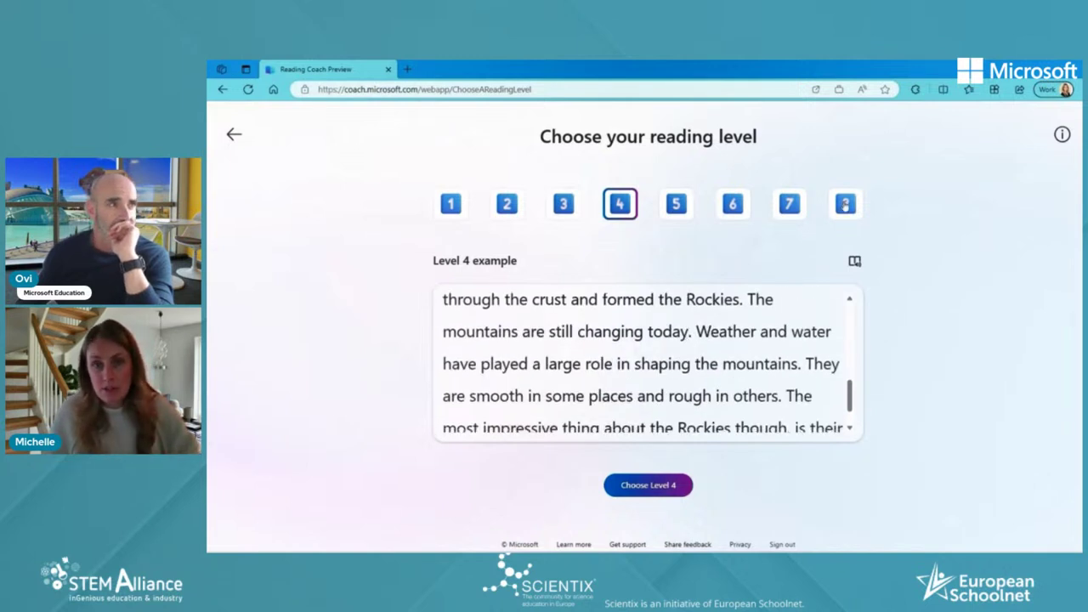
{"action": "left_click", "coordinate": [844, 206]}
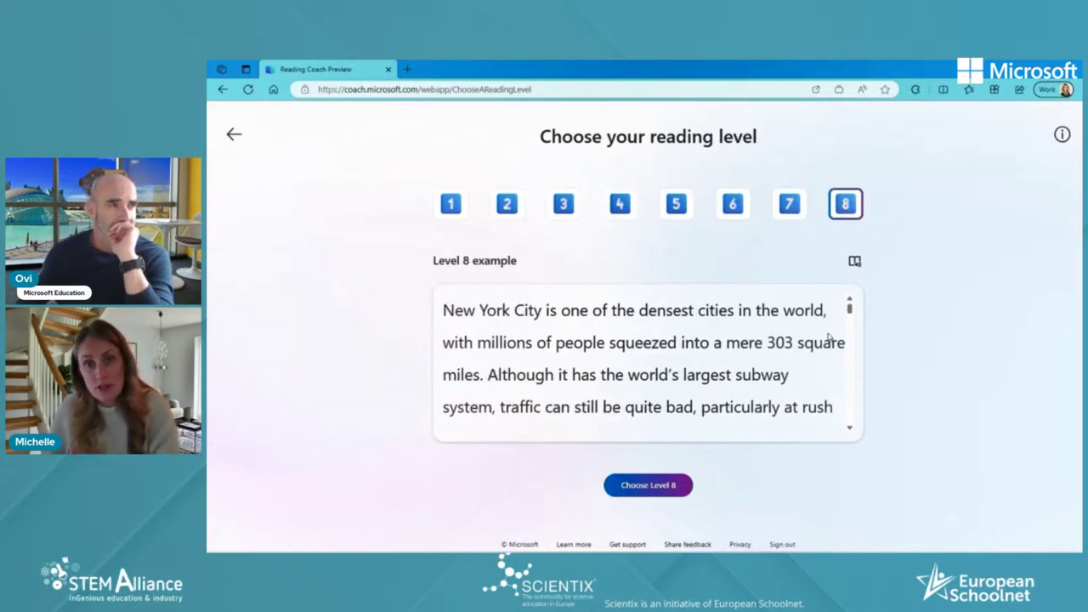
{"action": "scroll", "coordinate": [829, 337], "scroll_direction": "down", "scroll_amount": 1}
{"action": "scroll", "coordinate": [828, 337], "scroll_direction": "down", "scroll_amount": 5}
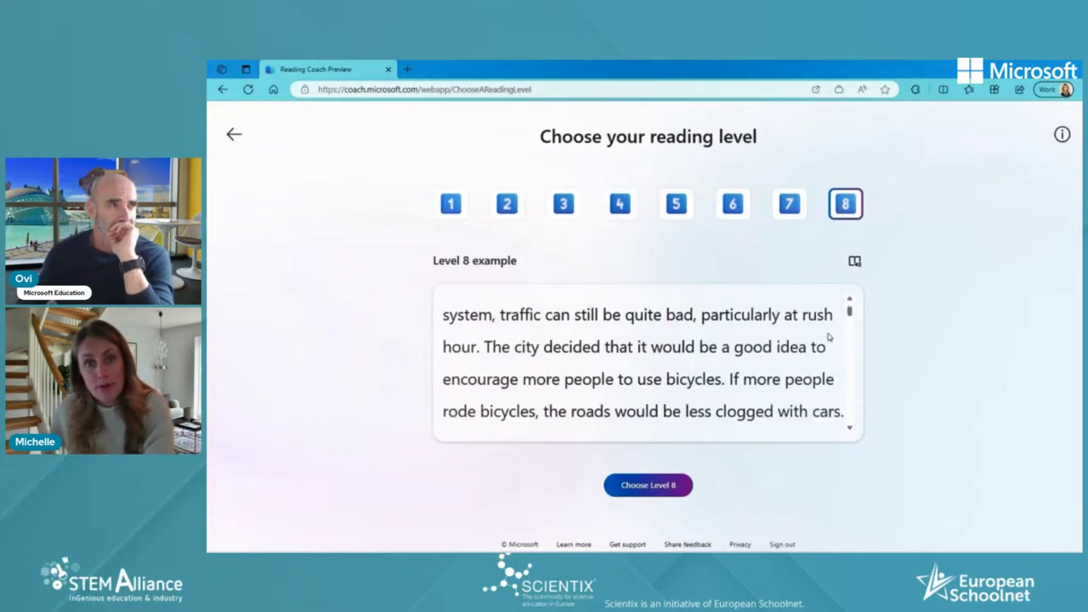
Step: Generate the story at reading level 1 and dismiss the Reading Coach welcome message
{"action": "left_click", "coordinate": [447, 211]}
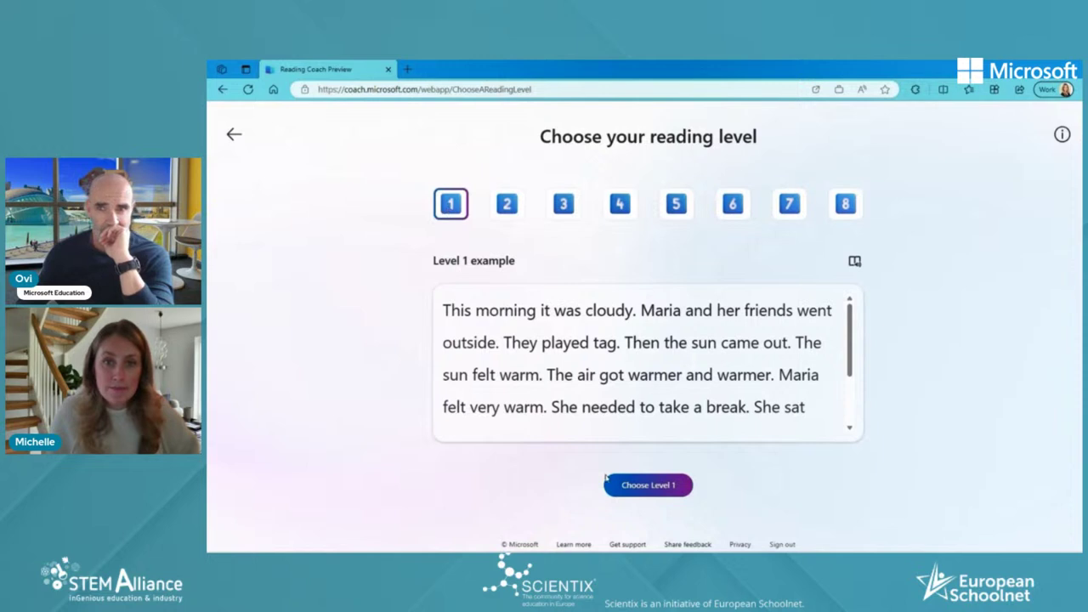
{"action": "left_click", "coordinate": [667, 489]}
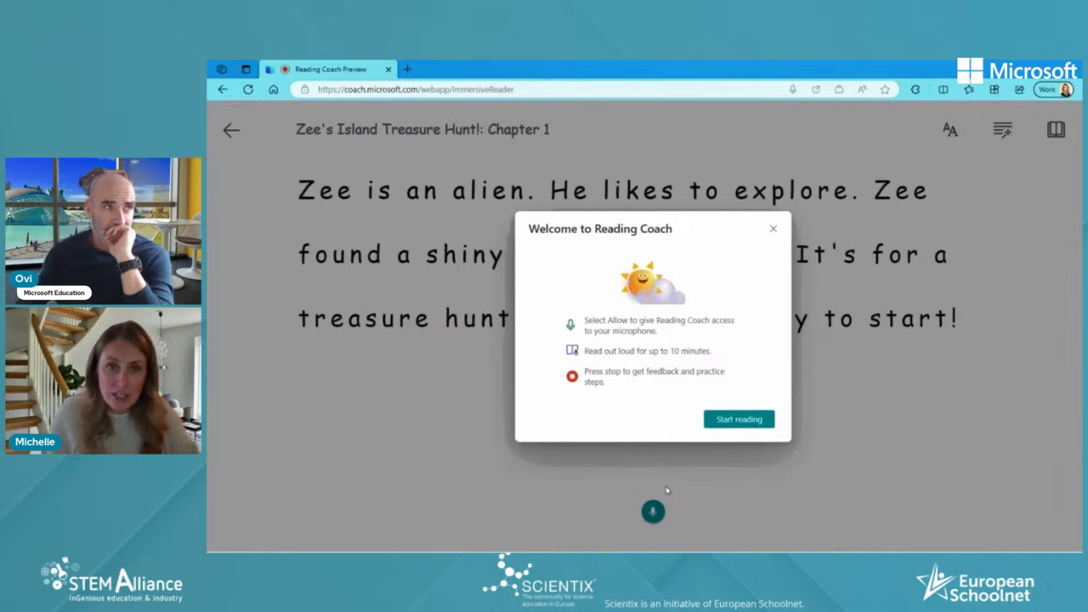
{"action": "left_click", "coordinate": [772, 231]}
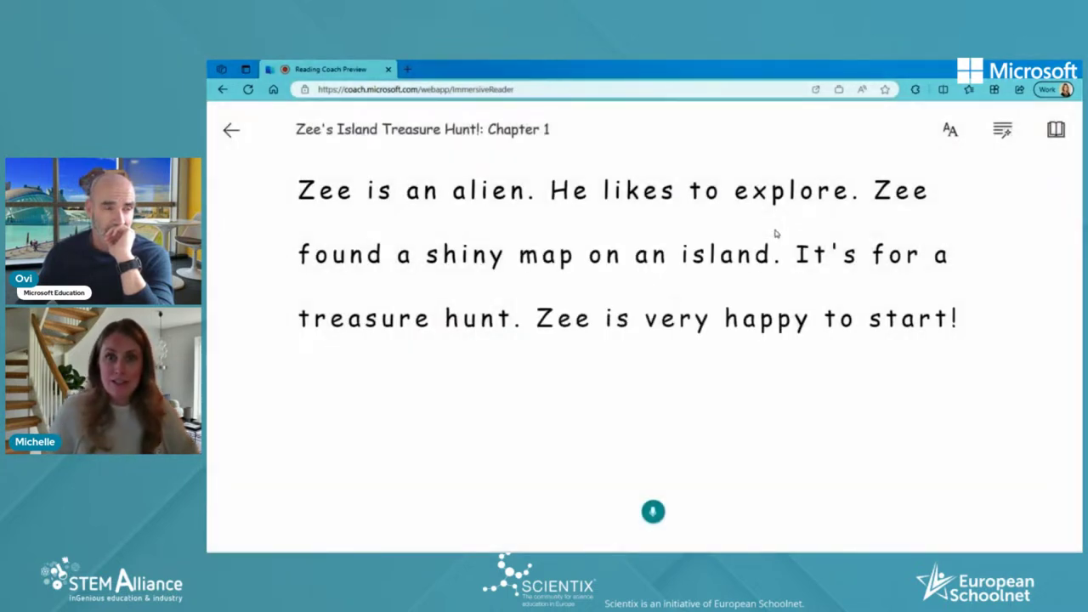
Step: Set the text size of the story's first chapter to 48 in the text preferences
{"action": "left_click", "coordinate": [950, 130]}
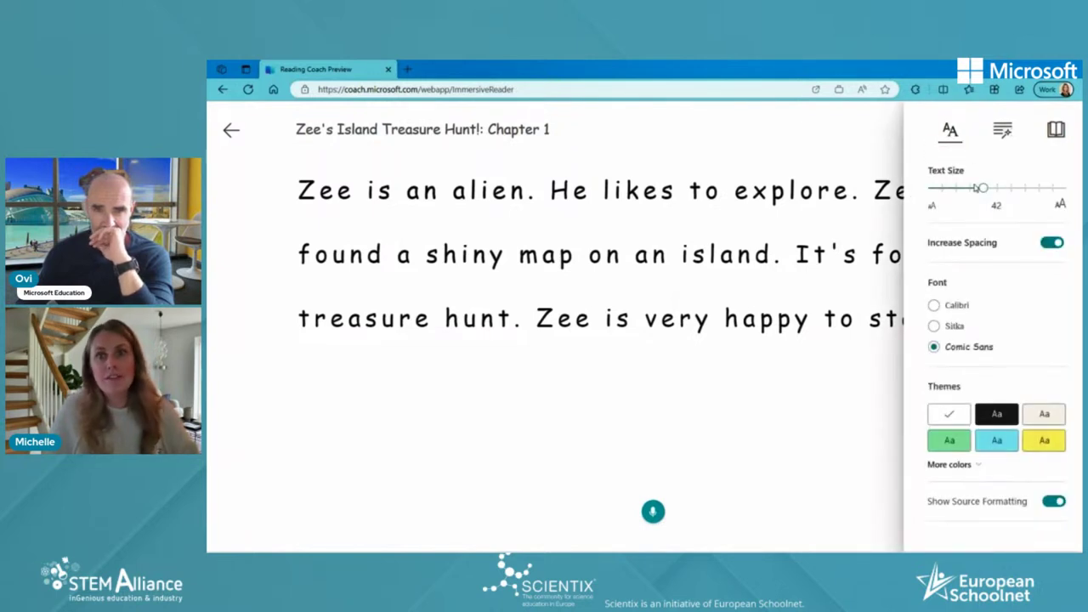
{"action": "left_click_drag", "start_coordinate": [976, 187], "coordinate": [996, 194]}
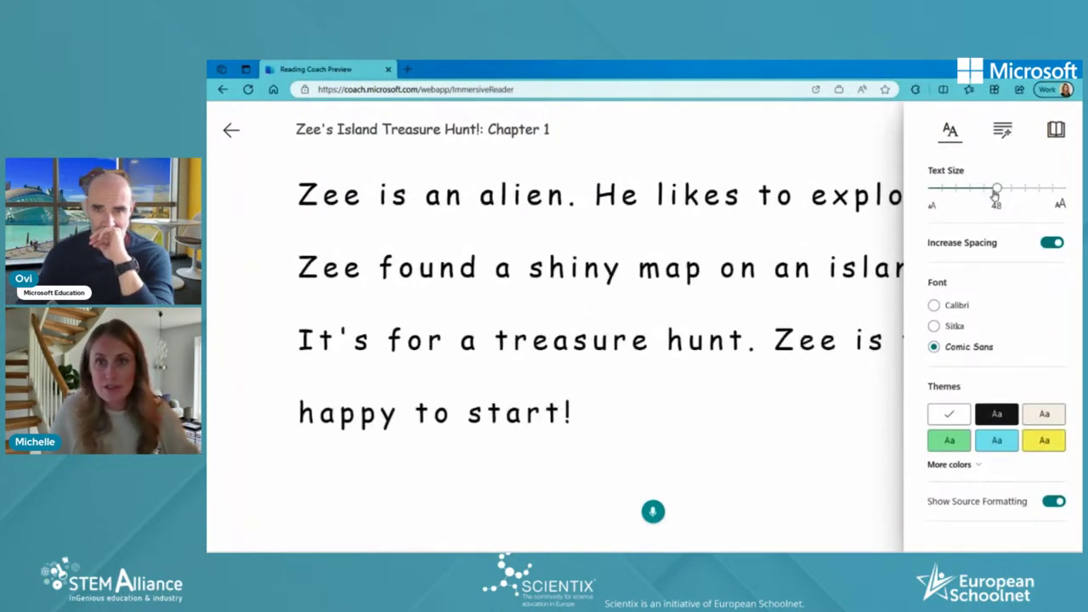